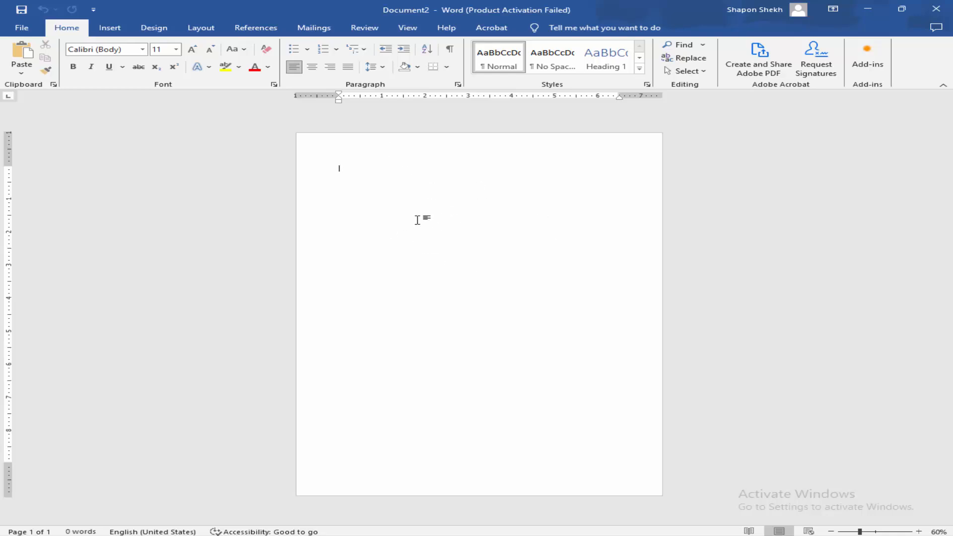
- Insert the job application form picture from the Desktop folder into the blank document
click(119, 31)
click(152, 54)
click(172, 100)
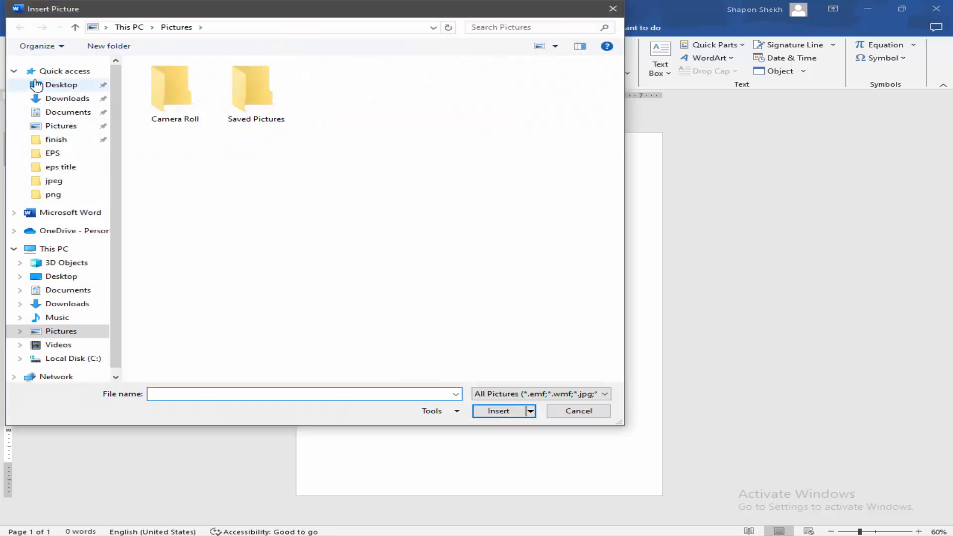
click(61, 85)
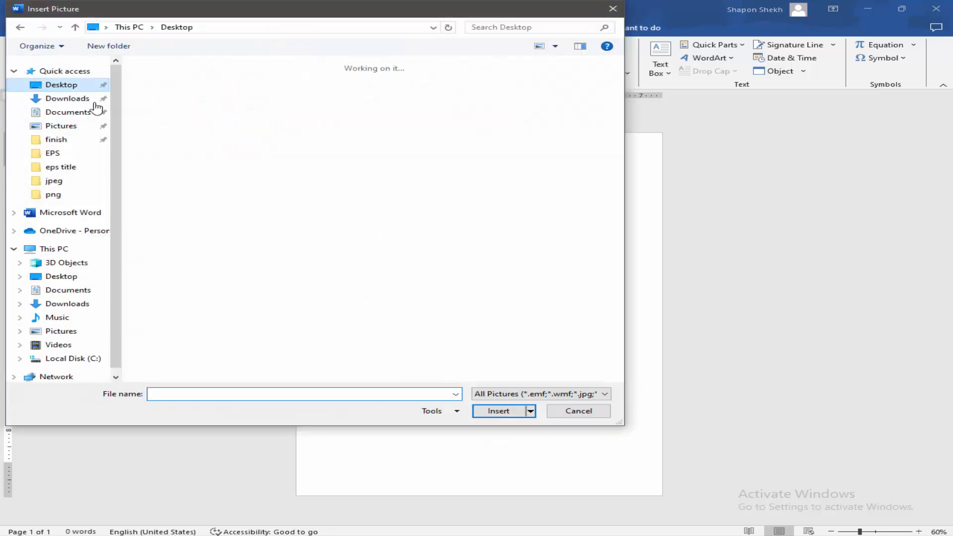
double_click(566, 99)
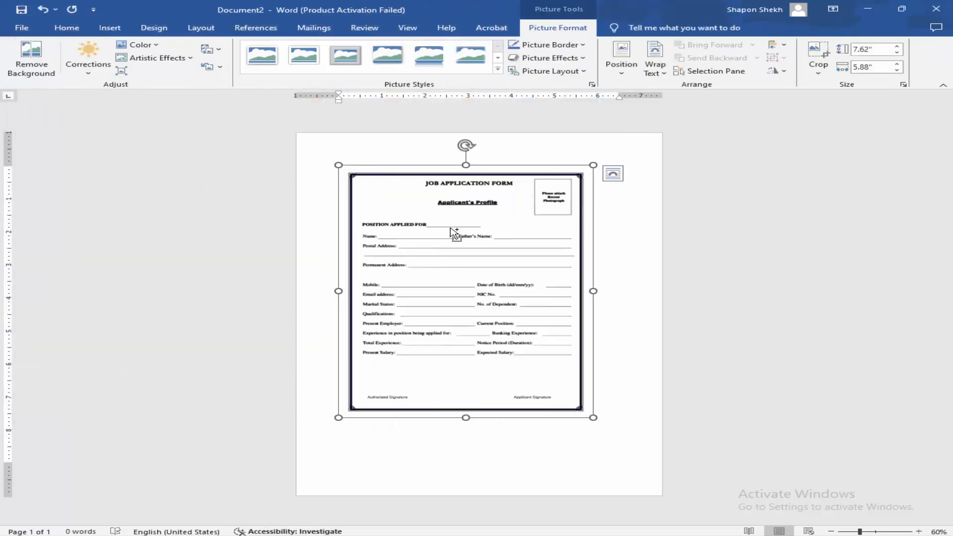
- Move the job application form picture from the document body into the page header
key(ctrl+x)
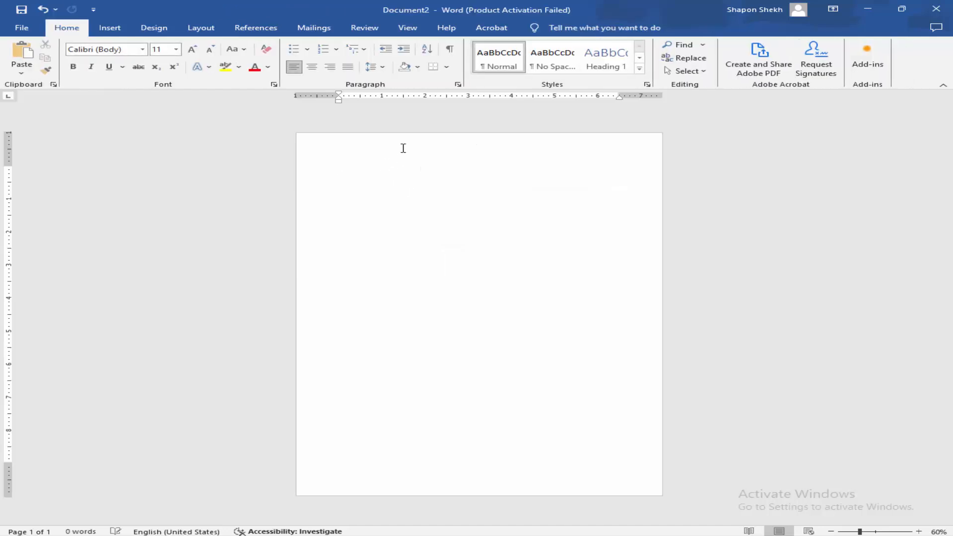
double_click(403, 147)
key(ctrl+v)
click(353, 164)
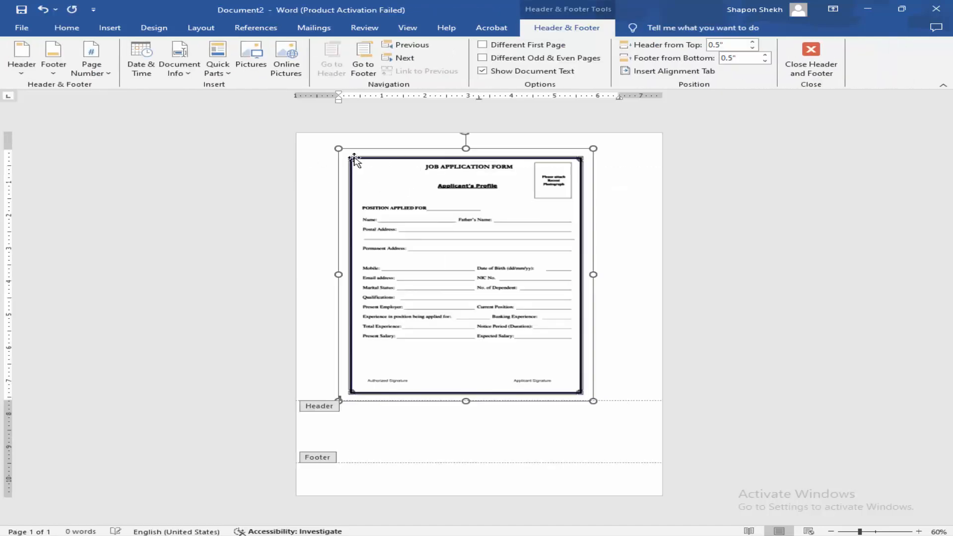
- Make the header picture floating through its text wrapping, stretch it over almost the whole page, and close the header
click(556, 28)
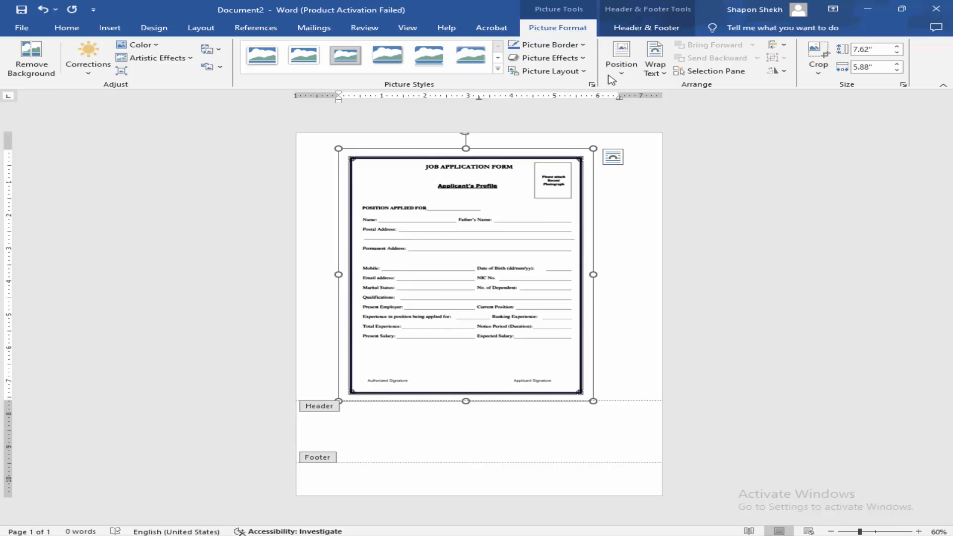
click(655, 59)
click(683, 170)
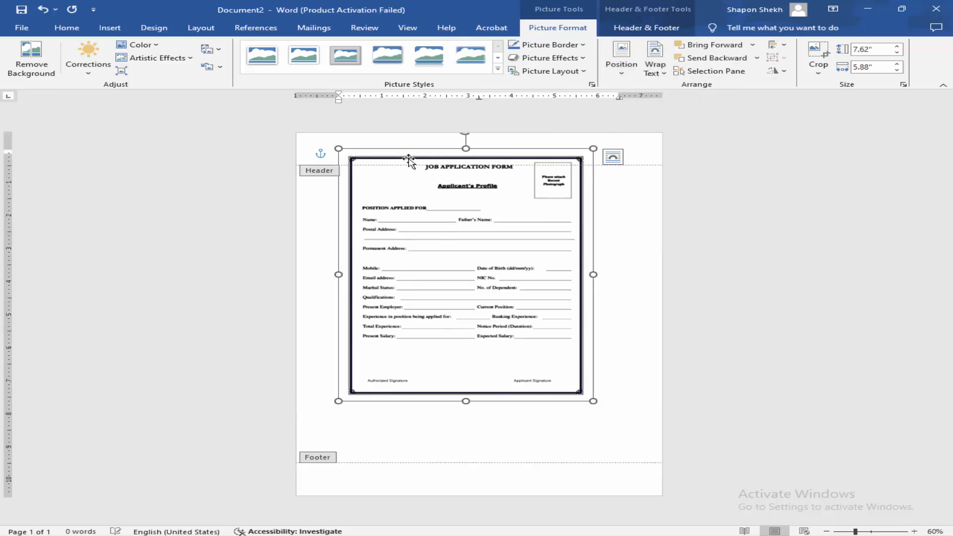
drag(408, 159, 366, 143)
drag(550, 384, 645, 501)
click(616, 28)
click(745, 60)
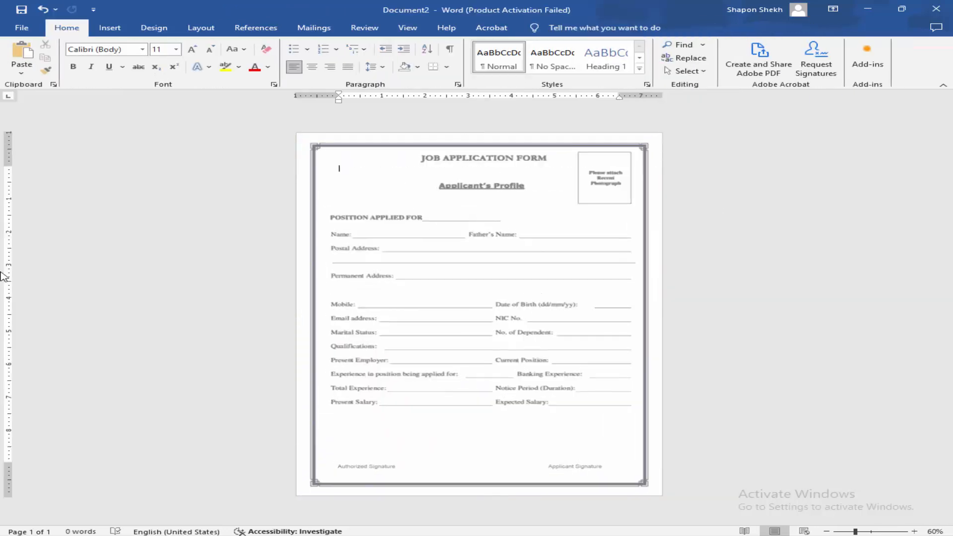
- Set the page margins to 0.5 inch
double_click(5, 252)
text(0.5)
key(Tab)
text(0.5)
key(Return)
- Type the headings "Job Application form" and "Applicants profile", followed by the field labels from the position line down to Email Address
ctrl+scroll(415, 219, up, 7)
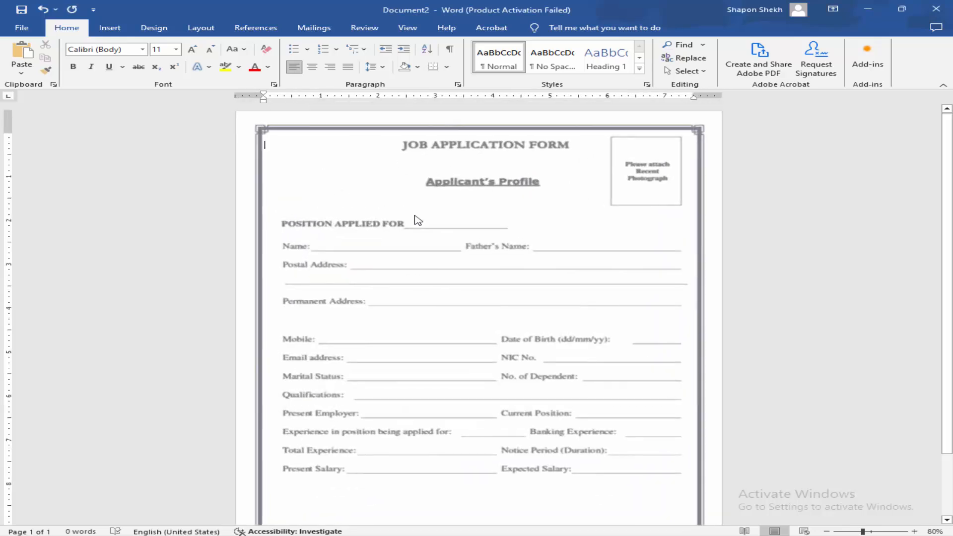
text(Job Application form)
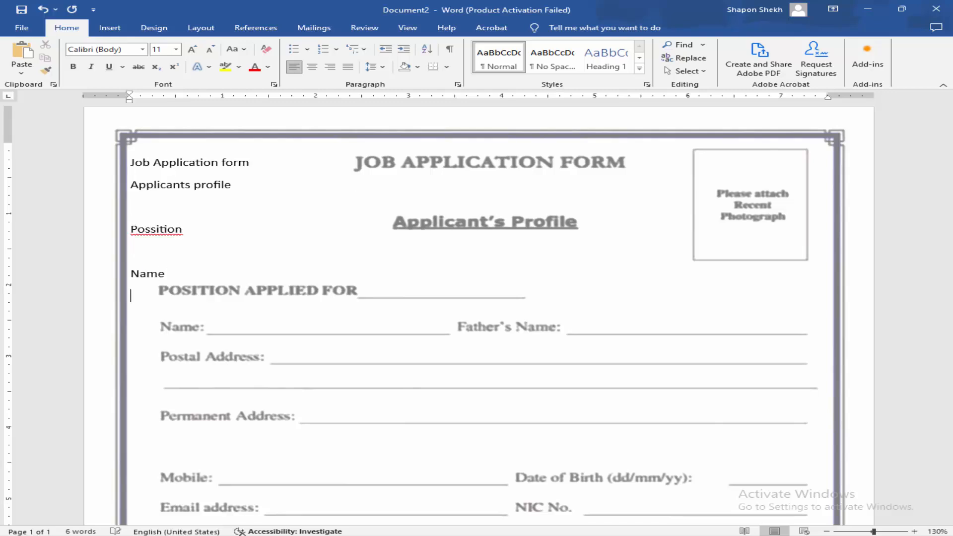
text(Address)
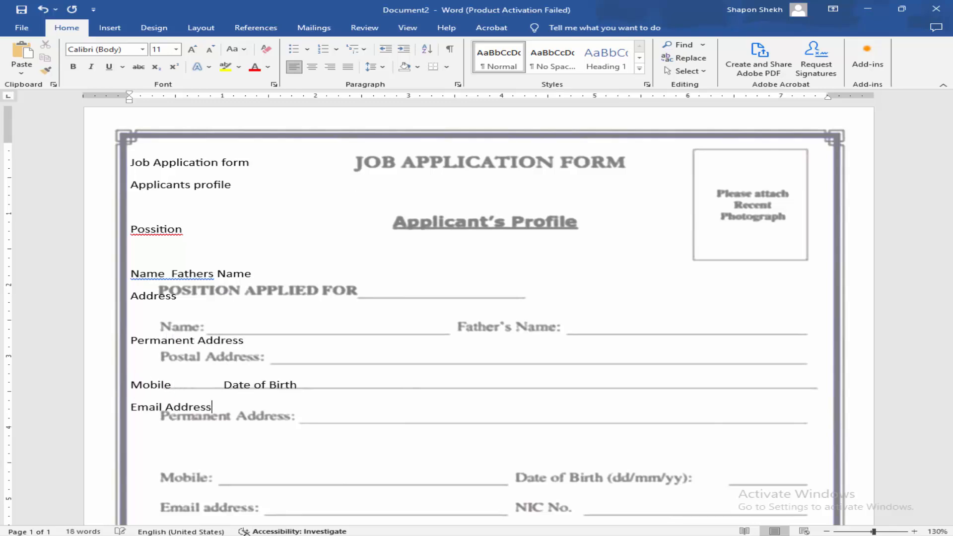
- Add the labels "ID No.", "Marital Status" and "Depended", correcting the spelling of the last one
text(No.)
scroll(432, 185, down, 5)
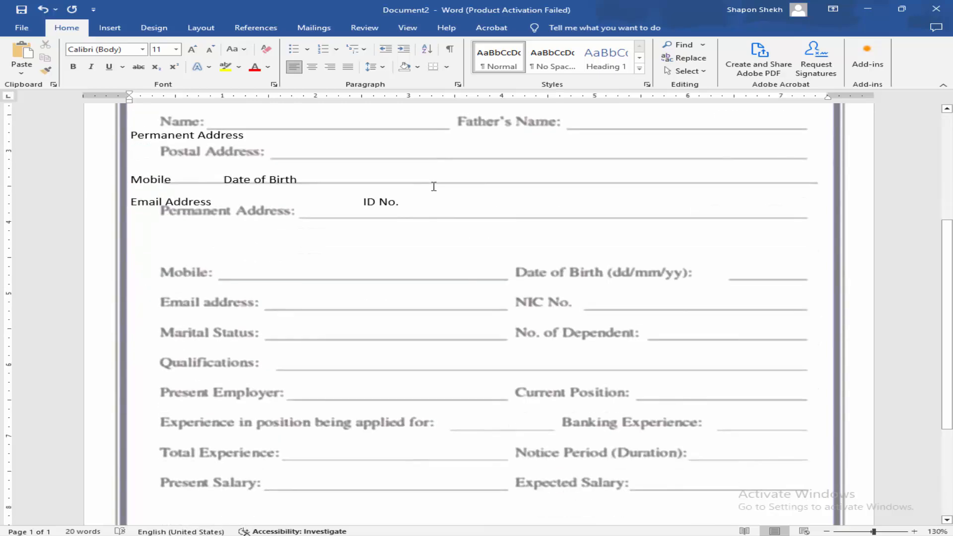
key(Return)
text(Marital Status)
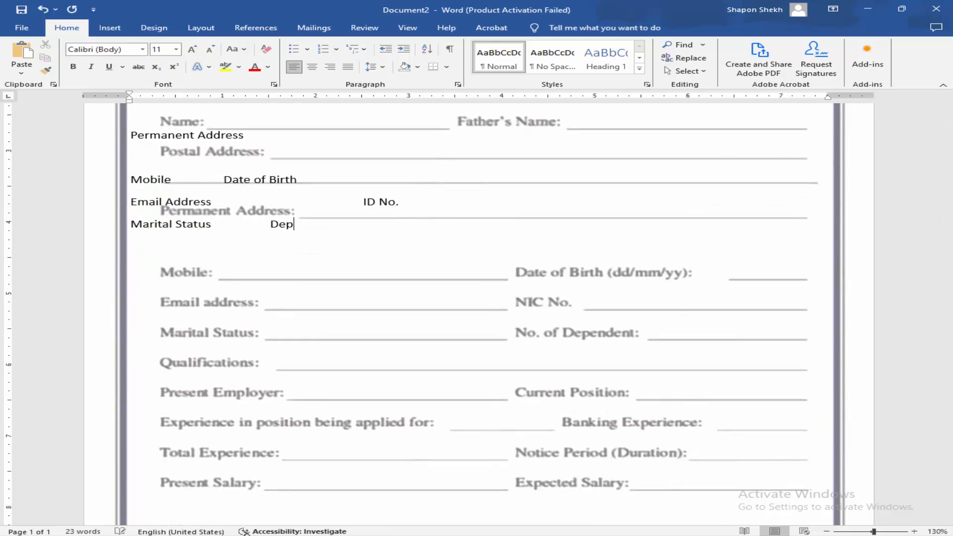
key(Return)
right_click(328, 224)
click(280, 240)
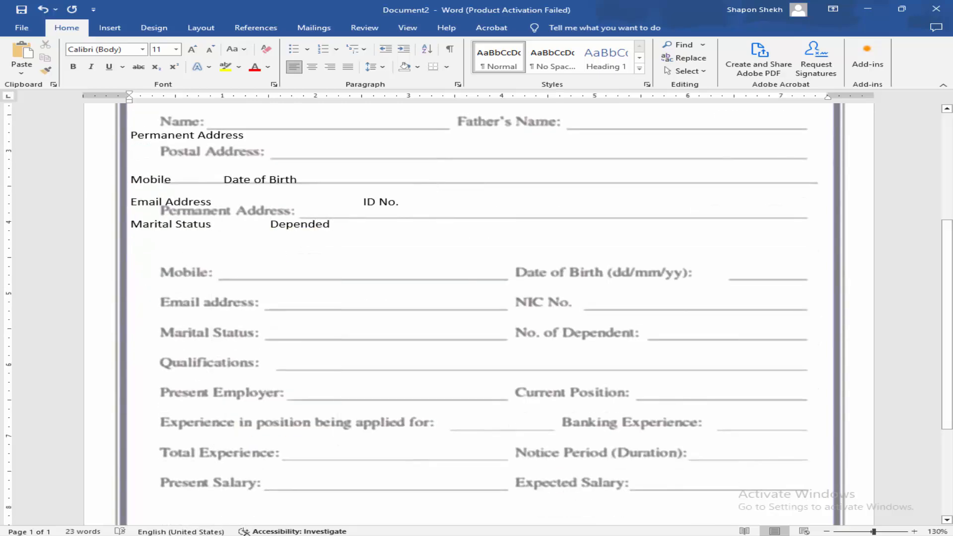
- Type the remaining labels from Qualifications, Present Employer and Current Position down to Expected Salary, Authorized Signature and Applicant Signature
text(Qualifications)
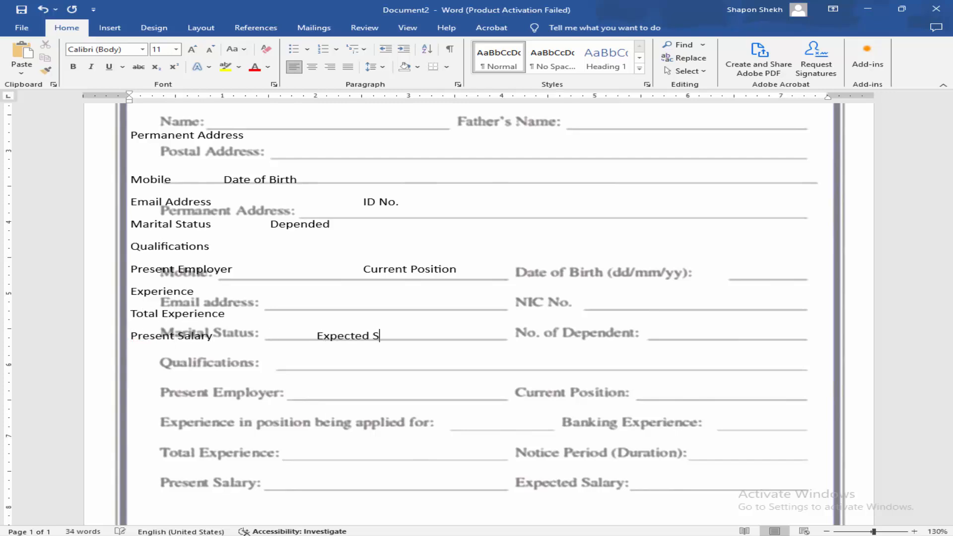
scroll(477, 298, down, 3)
text(Authorized Sig)
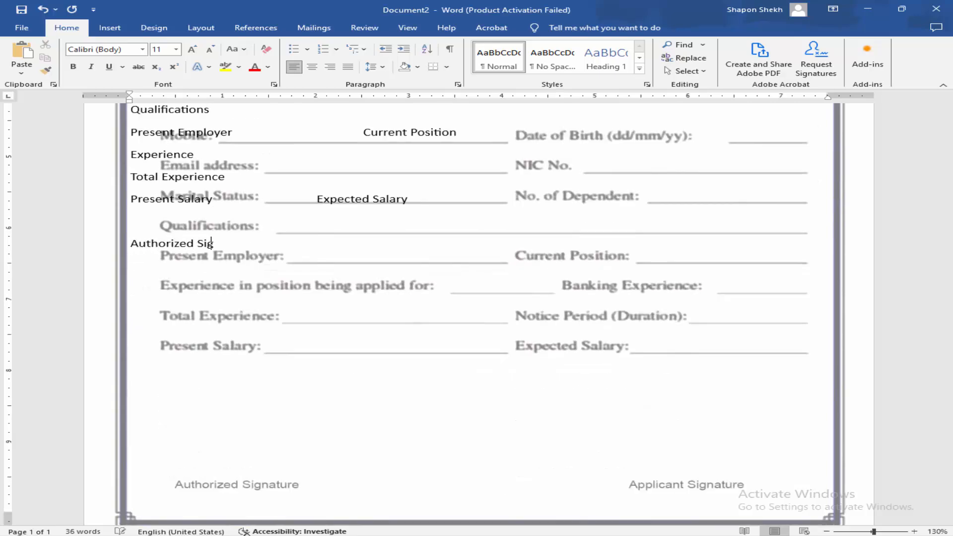
text(re)
- Correct the misspelled "Possition" label to "Position"
scroll(179, 259, up, 6)
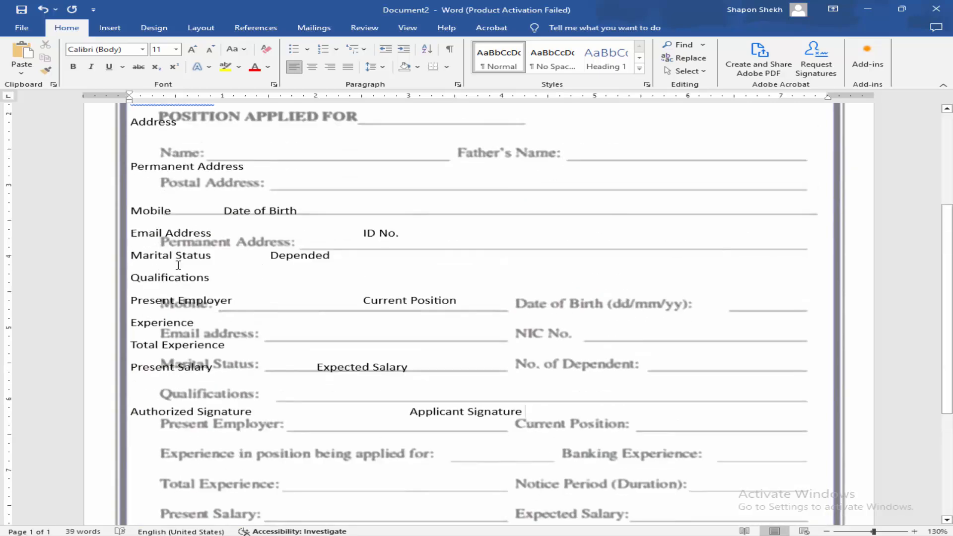
right_click(161, 239)
click(102, 253)
- Center the two heading lines and enlarge their font by five size steps
mouse_move(131, 172)
mouse_down()
mouse_move(279, 195)
mouse_move(281, 211)
mouse_up()
key(ctrl+e)
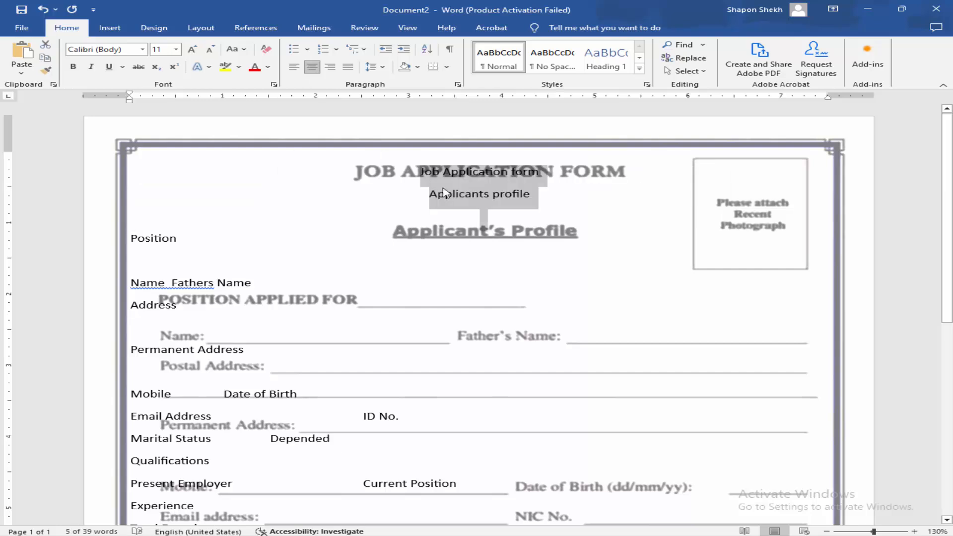
key(ctrl+shift+period)
key(ctrl+shift+period)
key(ctrl+shift+period)
key(ctrl+shift+period)
key(ctrl+shift+period)
- Enlarge the "Job Application form" title to 28 pt
triple_click(585, 179)
key(ctrl+shift+period)
key(ctrl+shift+period)
key(ctrl+shift+period)
key(ctrl+shift+period)
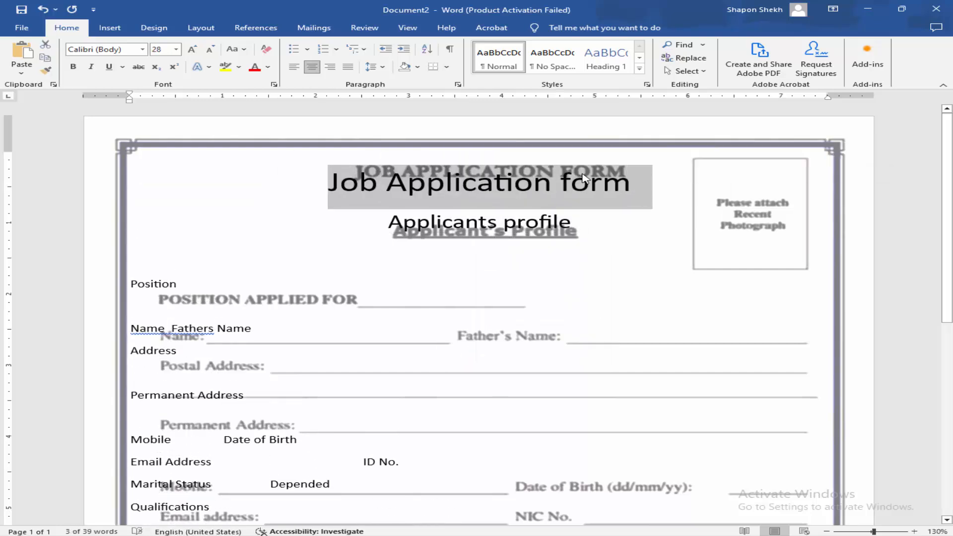
- Make both headings bold and underline "Applicants profile"
key(ctrl+b)
drag(582, 218, 383, 225)
key(ctrl+b)
click(454, 185)
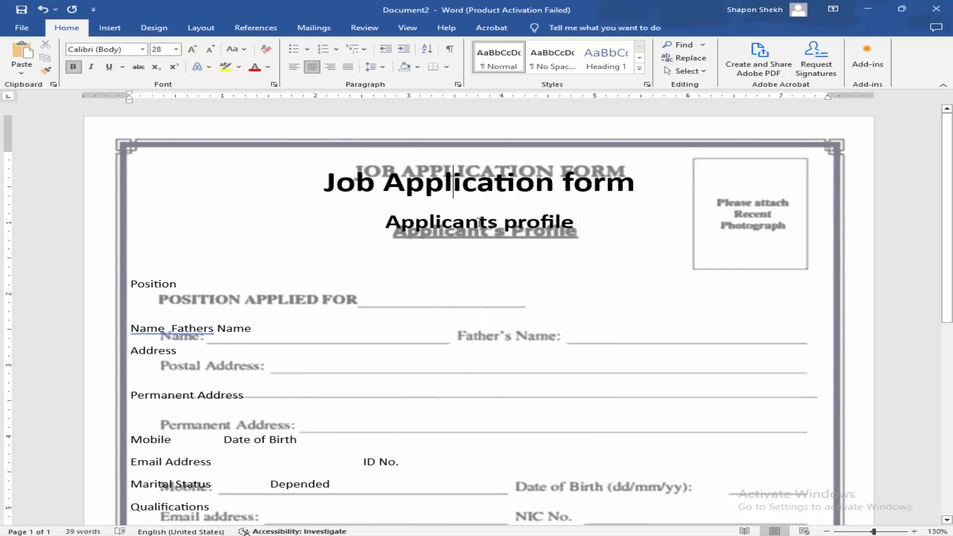
triple_click(480, 223)
click(109, 67)
- Enlarge all labels from Position down to Applicant Signature to 14 pt
mouse_move(131, 284)
mouse_down()
mouse_move(470, 532)
mouse_move(567, 243)
mouse_up()
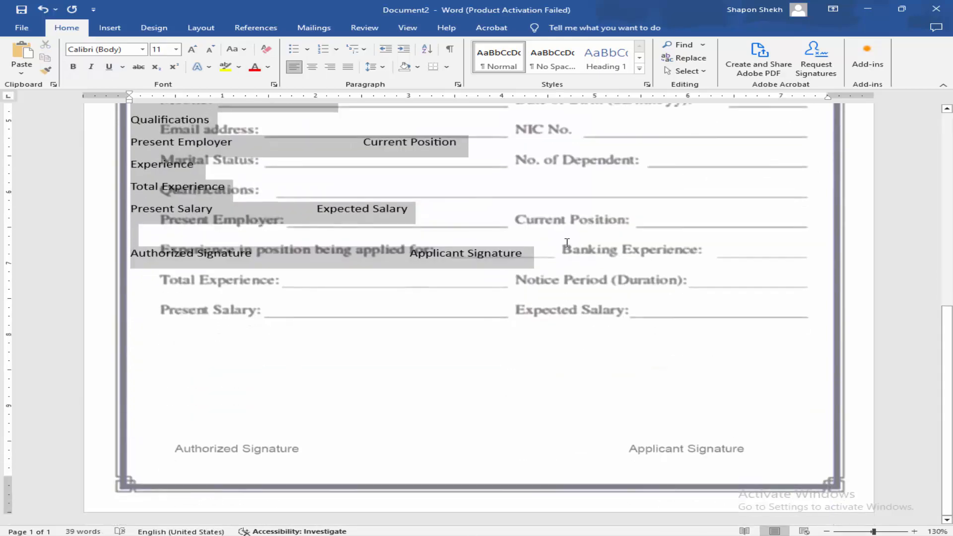
key(ctrl+shift+period)
key(ctrl+shift+period)
scroll(348, 298, up, 5)
- Format the Position label as bold 18 pt and indent it by one tab stop
click(135, 273)
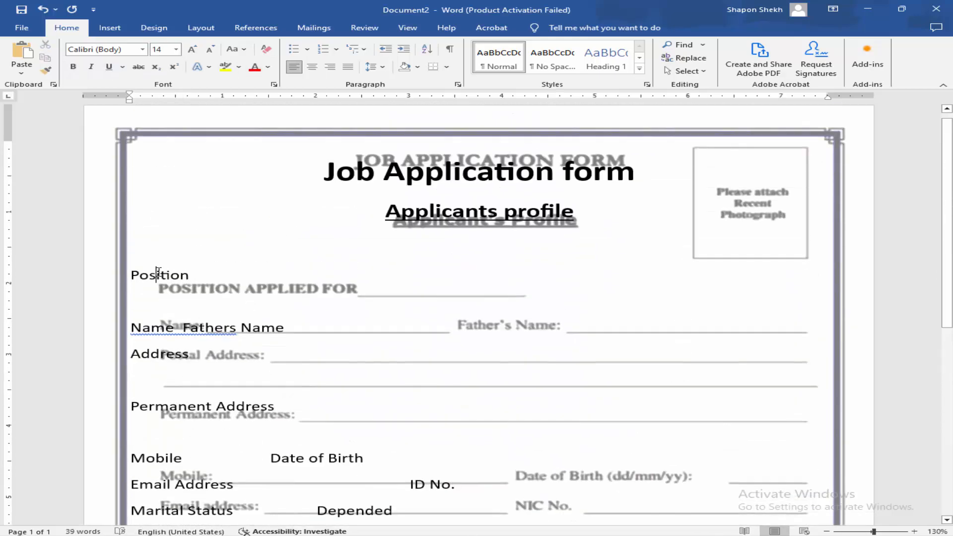
double_click(158, 273)
key(ctrl+shift+period)
key(ctrl+shift+period)
key(ctrl+b)
key(Home)
key(Tab)
- Shift the Fathers Name and Date of Birth labels with tabs so both start at 3.5 inches on the ruler
scroll(154, 300, down, 3)
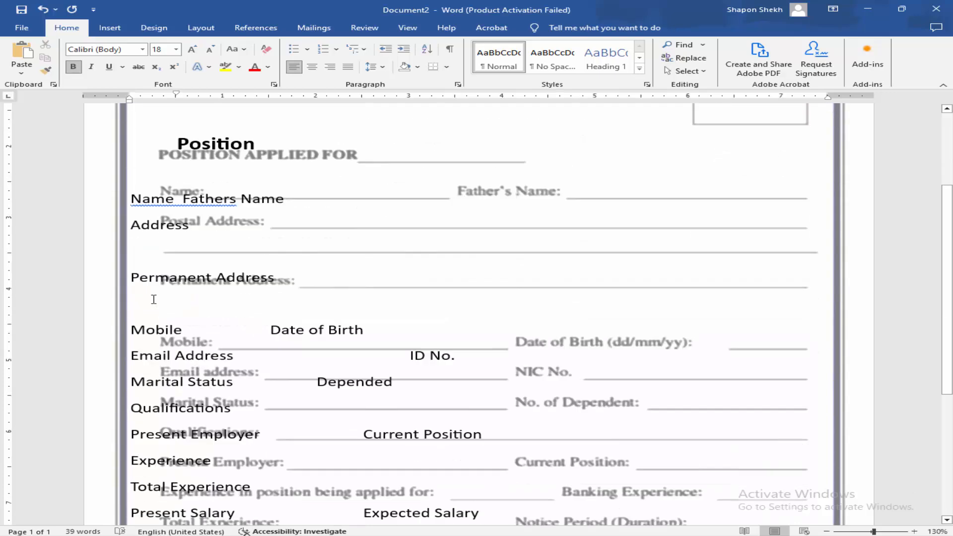
scroll(154, 300, up, 2)
ctrl+scroll(160, 260, down, 1)
click(208, 256)
key(Tab)
key(Tab)
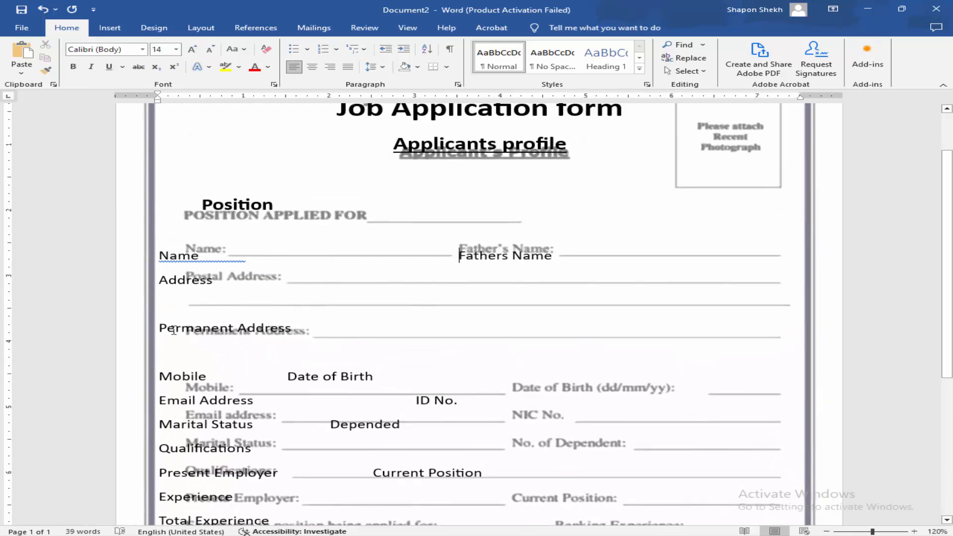
scroll(288, 318, down, 1)
click(287, 311)
key(Tab)
key(Tab)
- Align the ID No., Depended and Current Position labels with tabs under Date of Birth
scroll(287, 312, down, 1)
click(414, 271)
key(Tab)
click(331, 295)
key(Tab)
key(Tab)
key(Tab)
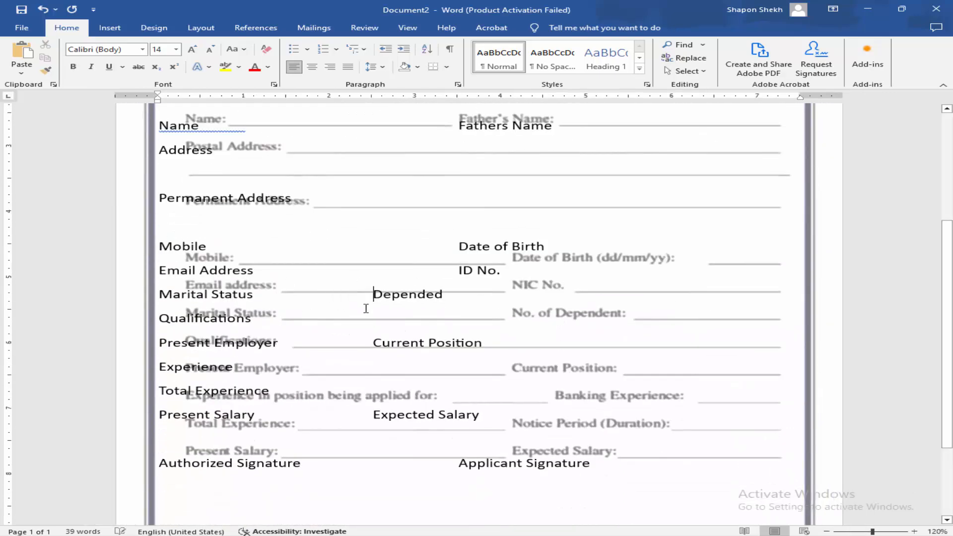
click(374, 345)
key(Tab)
key(Tab)
- Shift Expected Salary to 4 inches and Applicant Signature to 5 inches on the ruler with tabs
scroll(377, 345, down, 1)
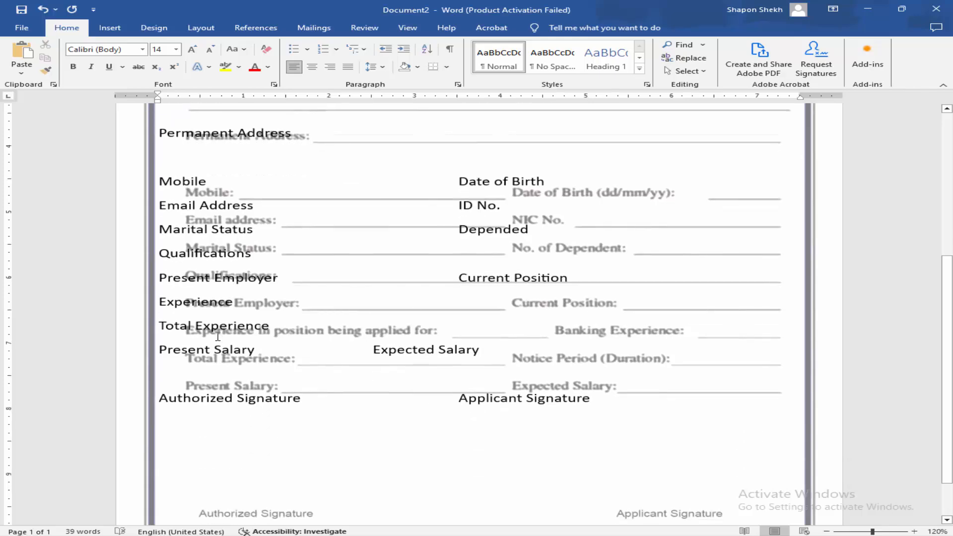
click(373, 349)
key(Tab)
key(Tab)
click(433, 404)
key(Tab)
key(Tab)
key(Tab)
scroll(432, 406, down, 3)
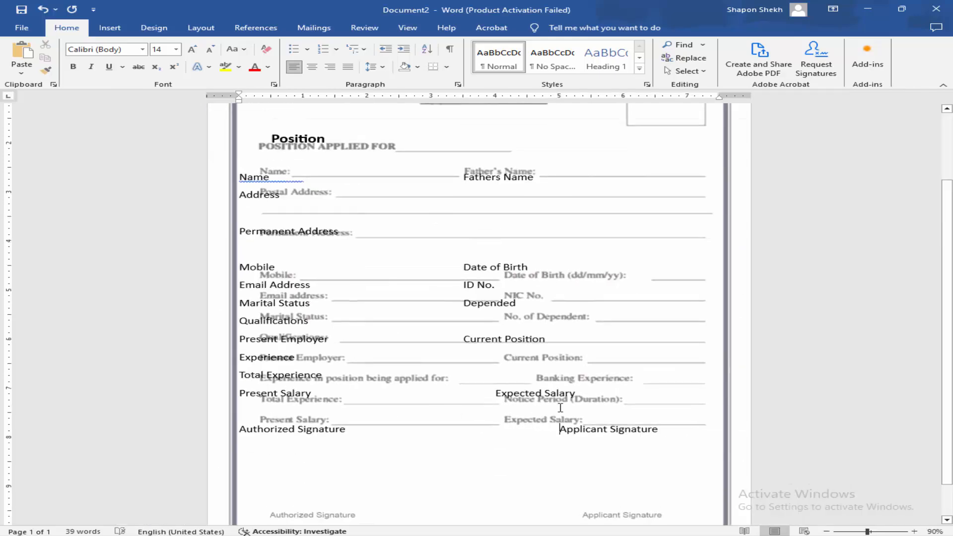
- Remove the paragraph spacing before and after the lines from Name to Applicant Signature, and set their line spacing to double
key(ctrl+a)
click(457, 84)
click(436, 281)
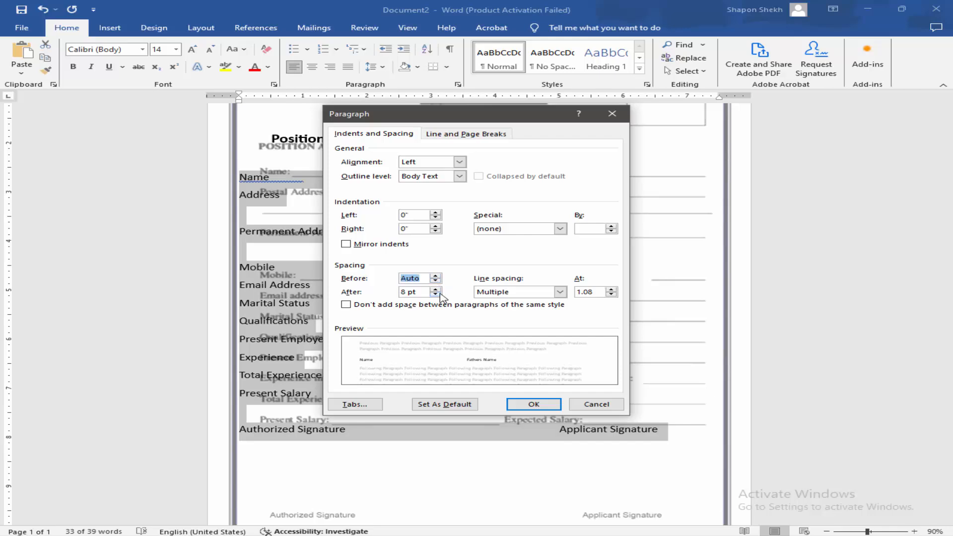
click(435, 295)
click(435, 295)
click(436, 295)
click(435, 289)
click(436, 276)
click(513, 292)
click(491, 317)
click(534, 404)
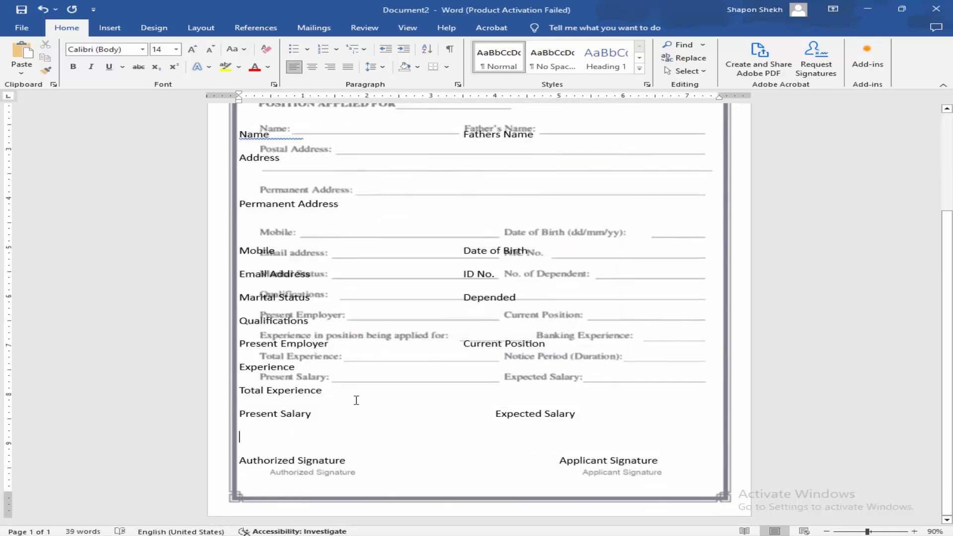
- Draw a rectangular entry box about 3.2 inches wide beside the Position label
scroll(362, 341, up, 4)
click(113, 31)
click(188, 59)
click(183, 157)
scroll(244, 294, up, 2)
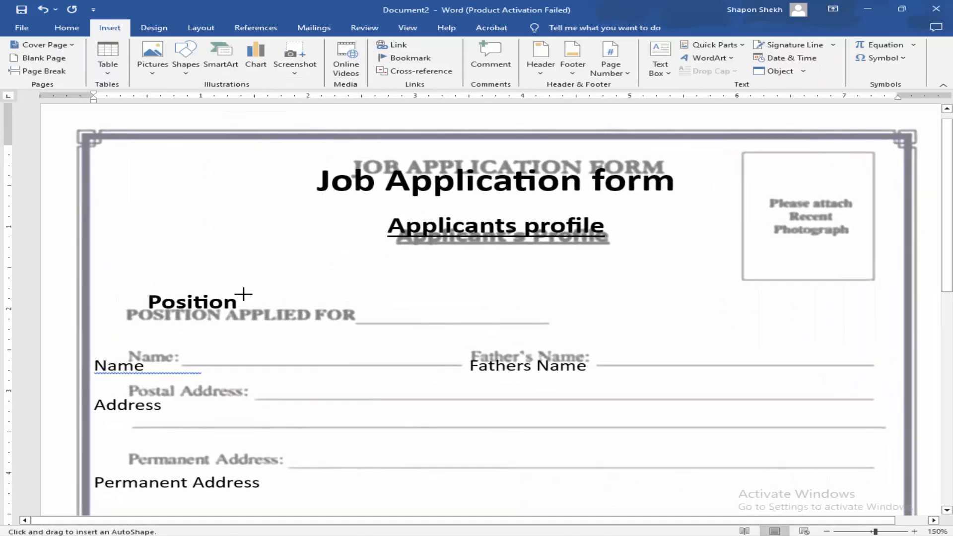
drag(241, 291, 582, 323)
- Remove the entry box's fill and place a narrower copy, about 2.8 inches wide, beside the Name label
mouse_move(344, 298)
mouse_down()
mouse_move(251, 368)
mouse_move(244, 350)
mouse_up()
click(347, 46)
click(325, 186)
click(328, 313)
click(340, 290)
drag(491, 368, 451, 368)
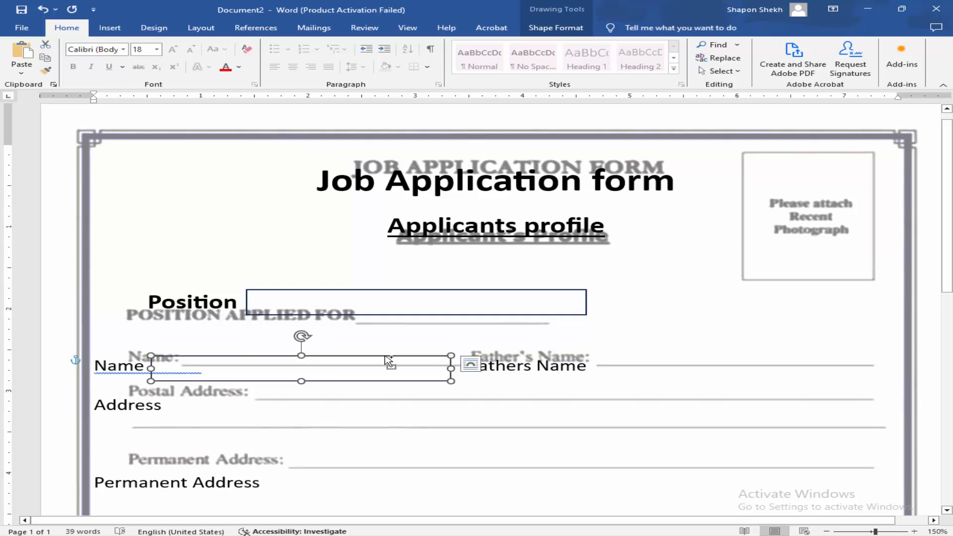
- Place copies of the Name box beside Fathers Name and Address, widening the Address box to the form's right border
drag(389, 358, 829, 357)
scroll(795, 347, down, 2)
drag(644, 274, 223, 306)
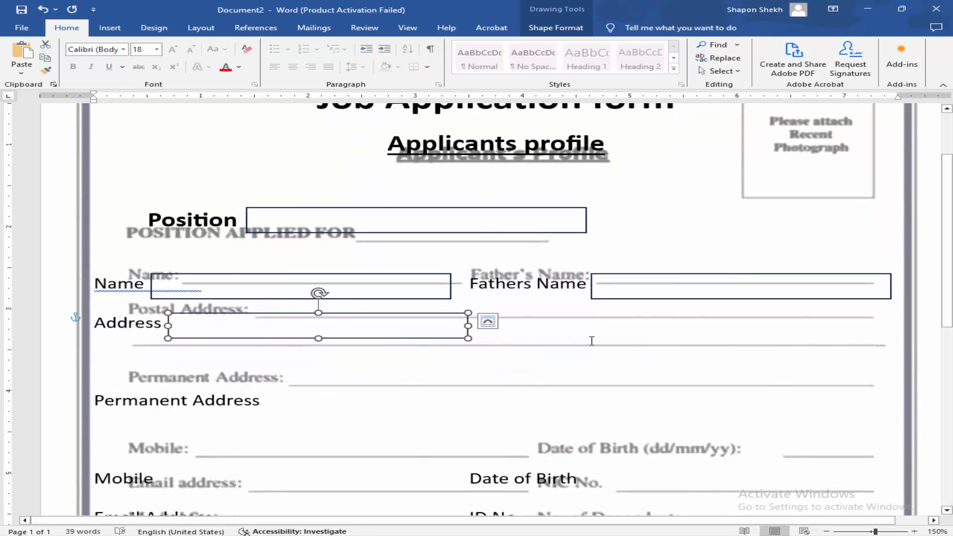
drag(468, 325, 889, 326)
- Place copies of the Address box on the second address line and beside Permanent Address, fitting the latter's width to the form
drag(238, 322, 303, 390)
scroll(228, 366, down, 2)
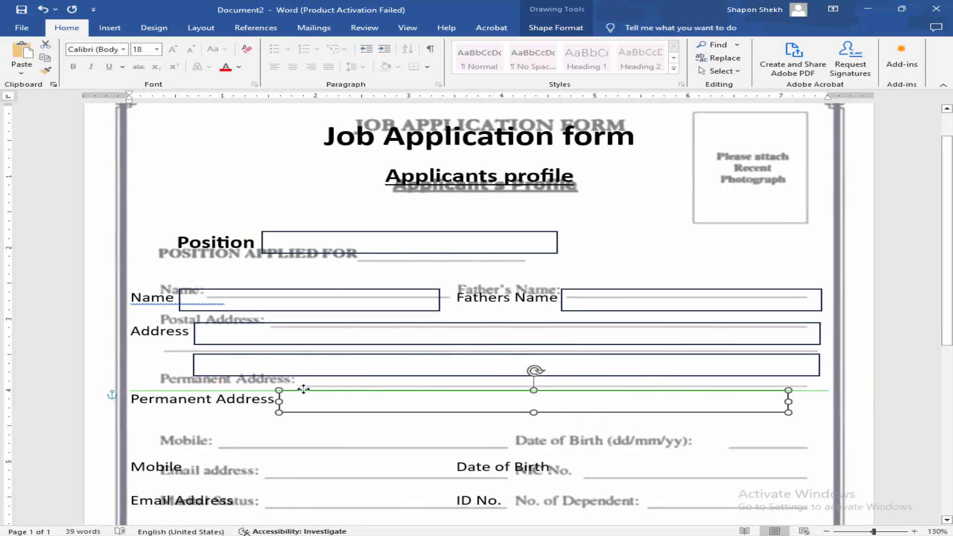
drag(788, 401, 818, 401)
- Place a copy of the box for the Mobile field, narrowed to about 3 inches, and delete the extra copy beside it
drag(356, 391, 299, 429)
drag(760, 441, 503, 445)
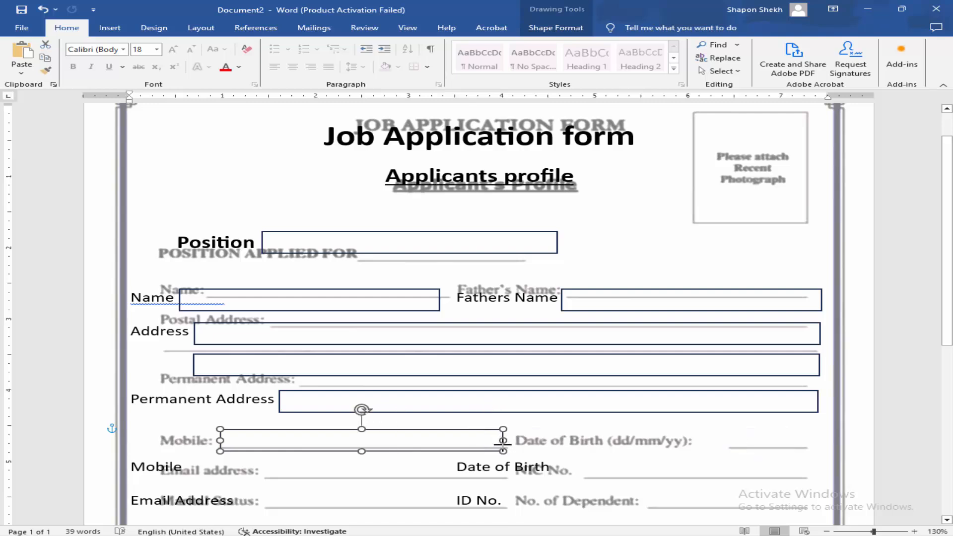
drag(382, 430, 745, 428)
key(Delete)
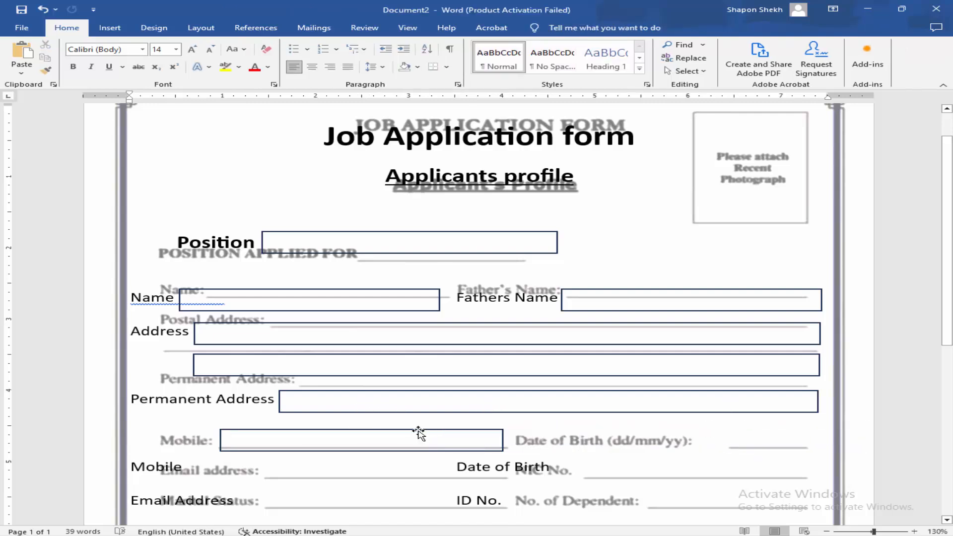
- Delete the misplaced Mobile box and place a copy of the Permanent Address box on the line beneath it, widened to the form's right border
click(416, 429)
key(Delete)
drag(352, 391, 241, 408)
drag(720, 435, 817, 435)
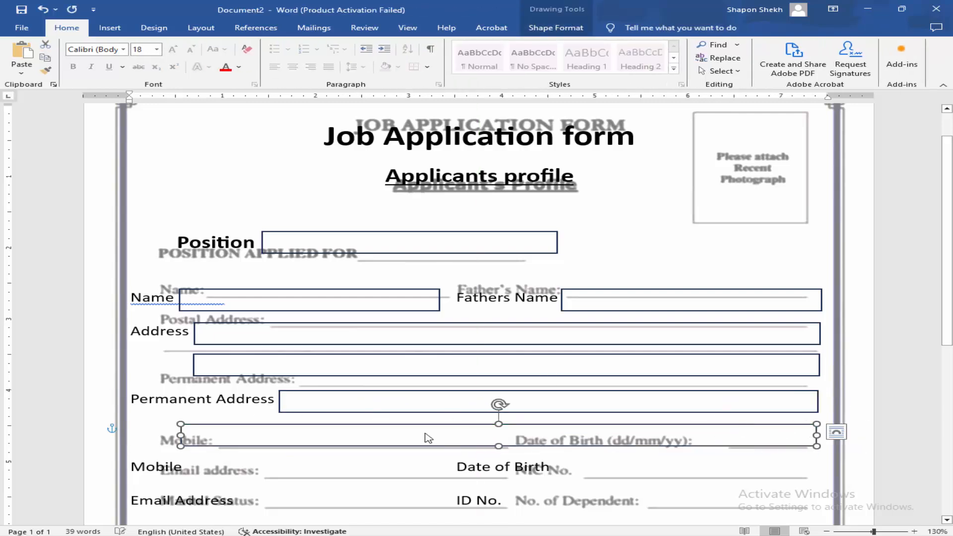
- Place a copy of the long box beside Mobile, narrowed to about 2.8 inches, and another of the same width beside Date of Birth
scroll(348, 412, down, 2)
drag(217, 357, 225, 381)
drag(825, 401, 448, 403)
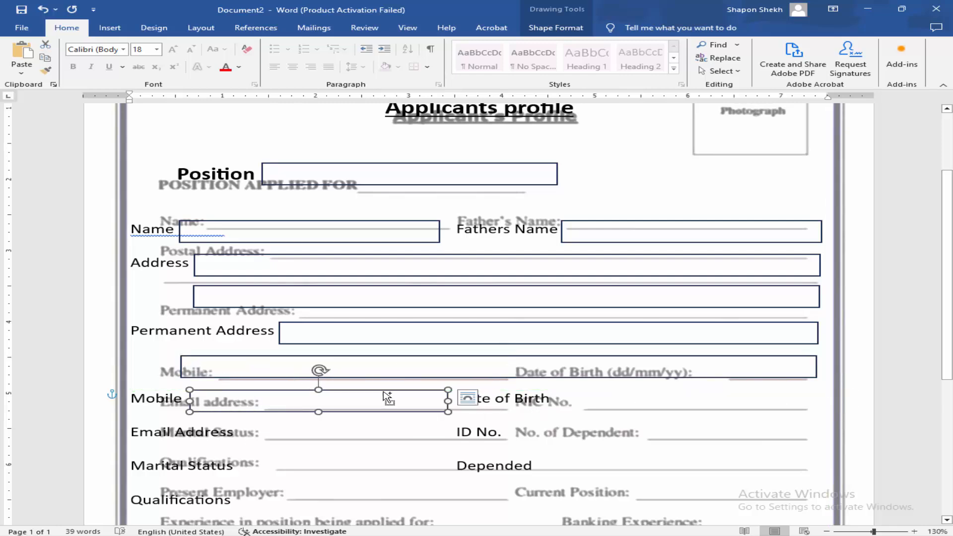
drag(332, 391, 699, 392)
- Place box copies beside Email Address, narrowed to about 2.2 inches, and beside ID No., widened to the form's right border
scroll(289, 303, down, 3)
drag(572, 275, 256, 309)
drag(500, 298, 450, 298)
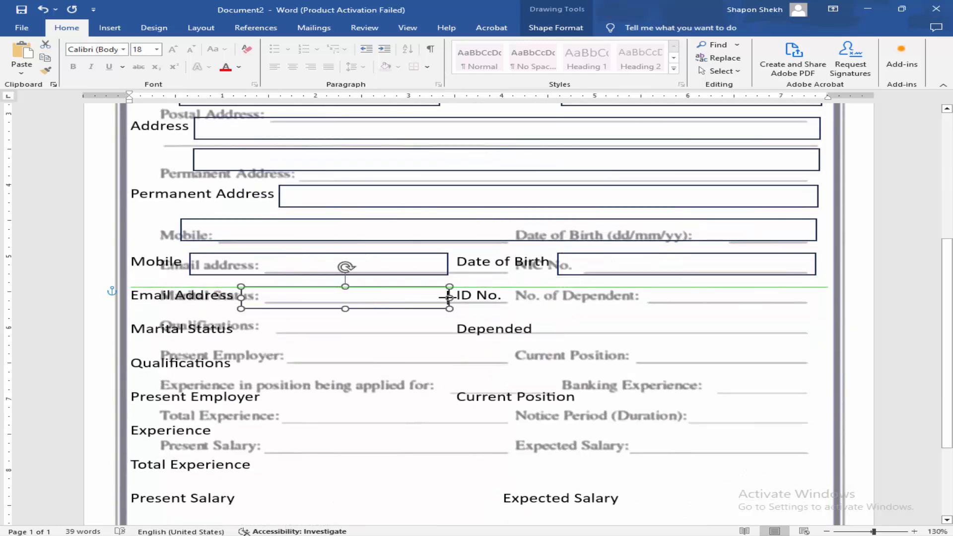
drag(395, 287, 666, 288)
drag(720, 299, 816, 298)
- Place box copies beside Marital Status and Depended, widening the Depended box to line up with the boxes above
scroll(322, 285, down, 1)
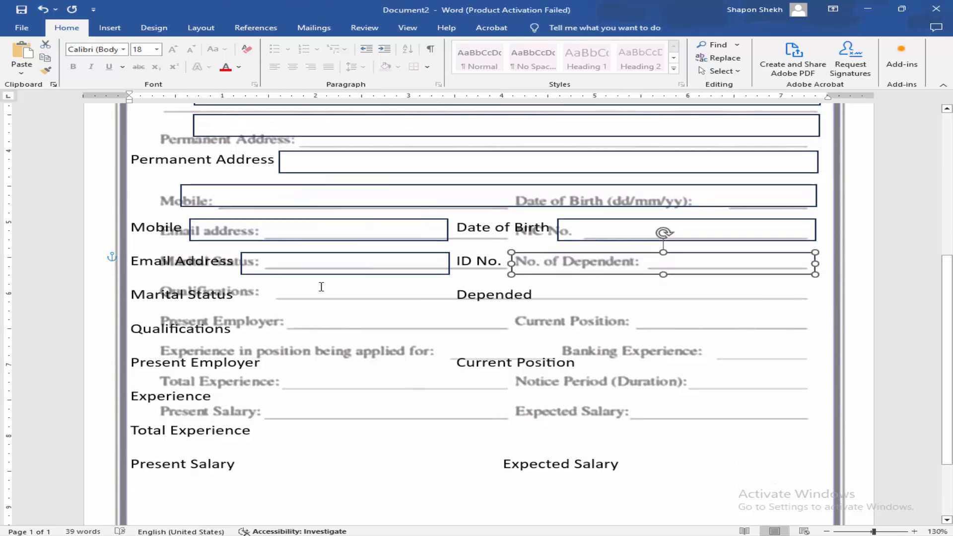
drag(281, 274, 277, 307)
drag(277, 307, 536, 296)
drag(754, 295, 815, 296)
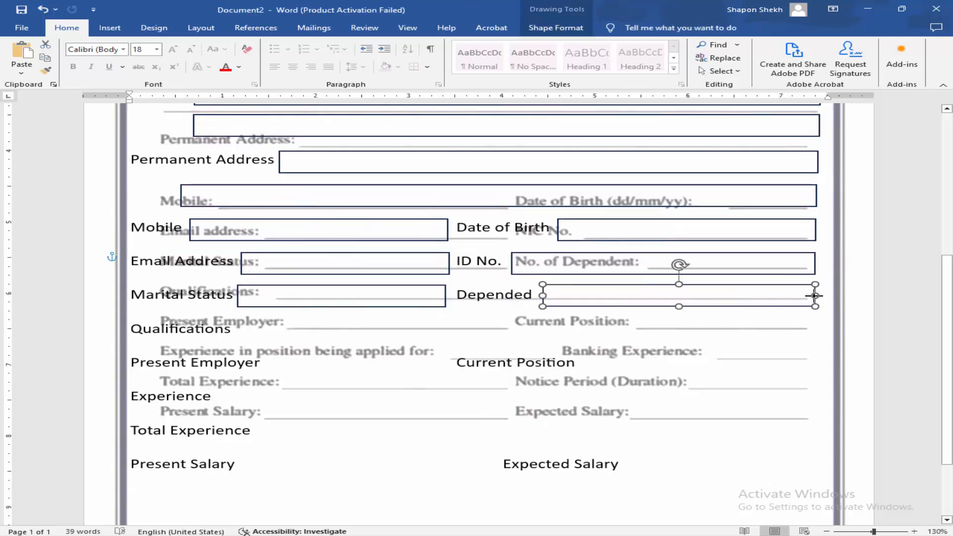
- Place box copies beside Qualifications, Present Employer and Current Position, with a full-width Qualifications box and the other two sized to fit their row
drag(625, 317, 335, 334)
drag(511, 328, 815, 328)
drag(609, 285, 334, 354)
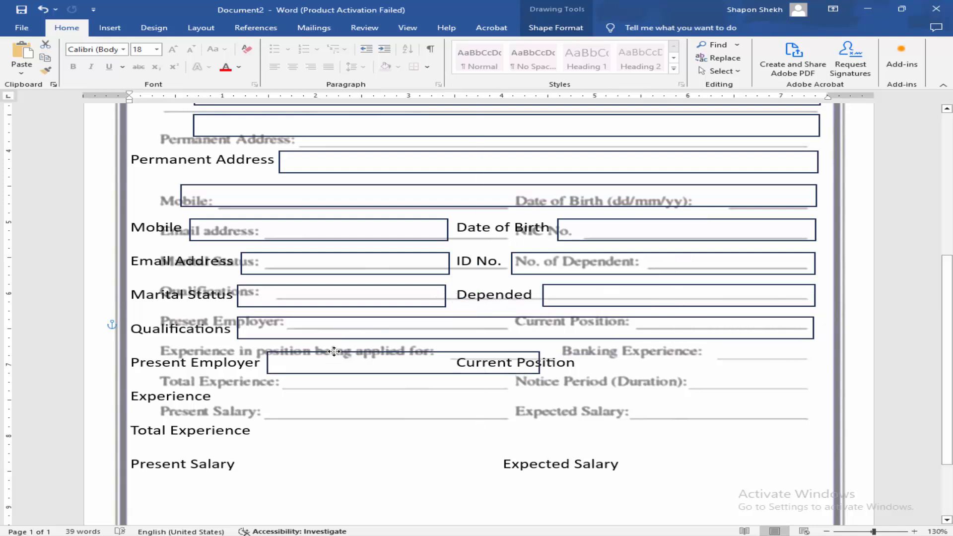
drag(540, 363, 447, 363)
drag(404, 352, 813, 362)
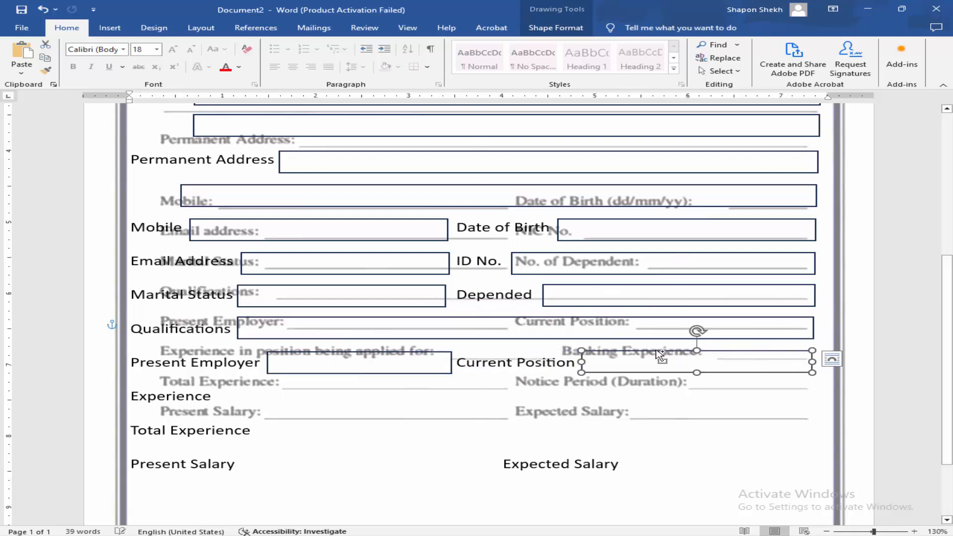
- Place box copies beside Experience and Total Experience, stretching both to the form's right border
drag(657, 351, 290, 381)
drag(449, 398, 812, 397)
scroll(311, 336, down, 3)
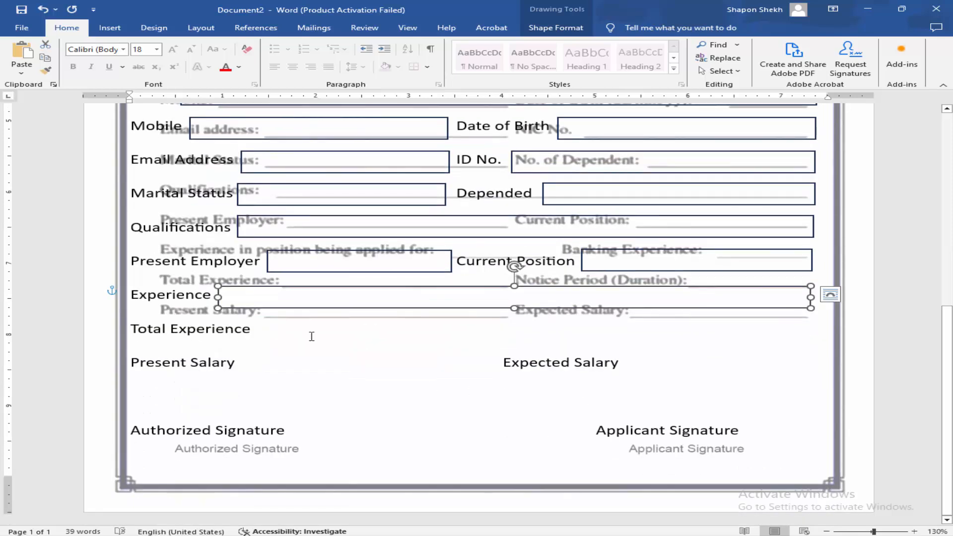
drag(228, 287, 251, 321)
drag(851, 332, 812, 332)
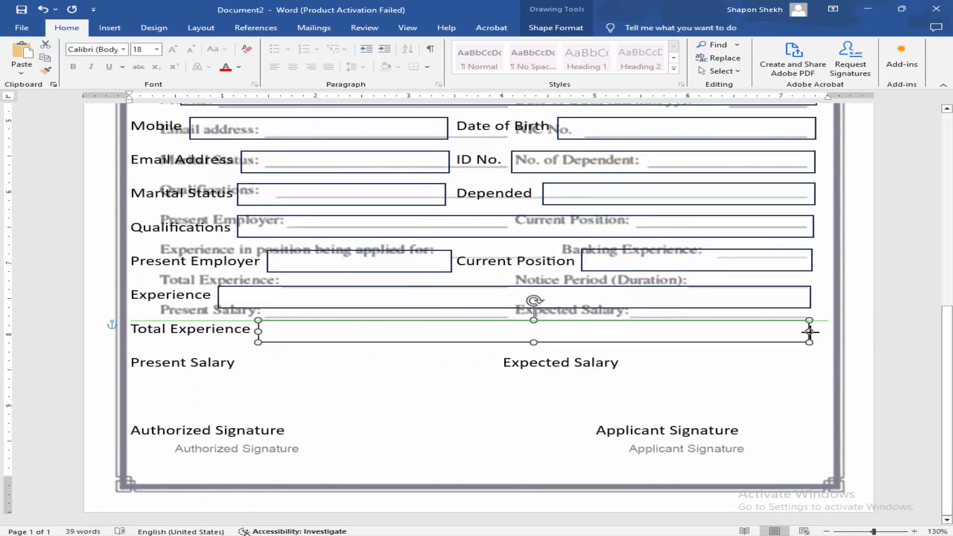
- Place box copies beside Present Salary, narrowed to about 2.6 inches, and beside Expected Salary, fitted to the form's right border
drag(286, 342, 283, 366)
drag(809, 363, 490, 363)
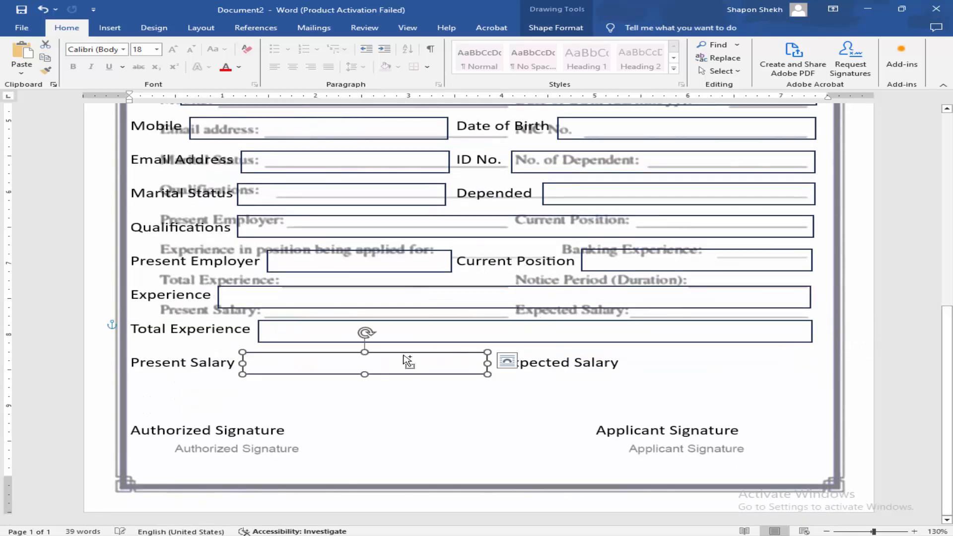
drag(343, 354, 729, 355)
drag(872, 363, 813, 363)
- Add a blank line above the signature labels and place box copies above Authorized Signature and Applicant Signature
mouse_move(708, 354)
mouse_down()
mouse_move(298, 424)
mouse_move(209, 405)
mouse_up()
click(181, 384)
key(Return)
key(BackSpace)
key(Return)
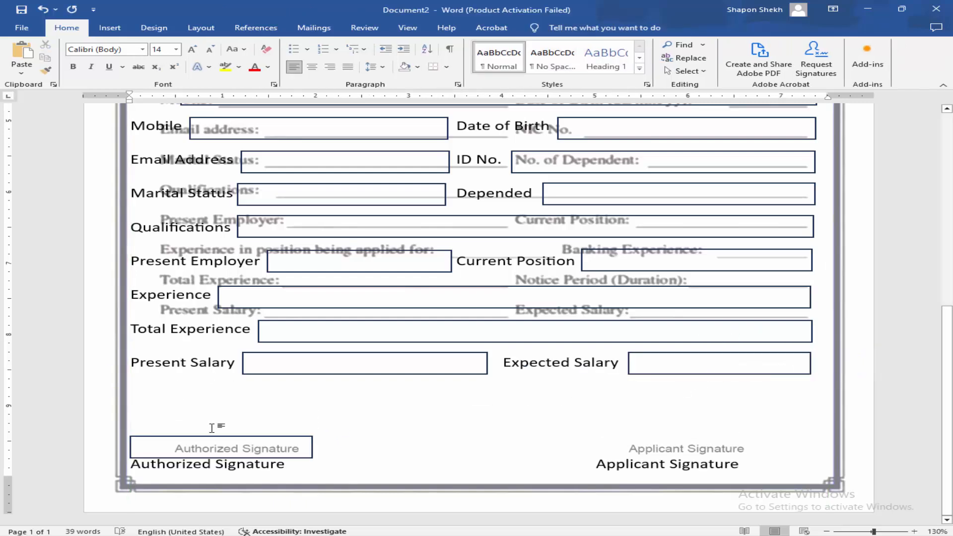
drag(173, 438, 631, 441)
click(418, 394)
- Draw a rectangle about 1.58 by 1.31 inches over the photograph frame in the background picture
scroll(417, 394, up, 7)
scroll(417, 394, down, 3)
click(109, 27)
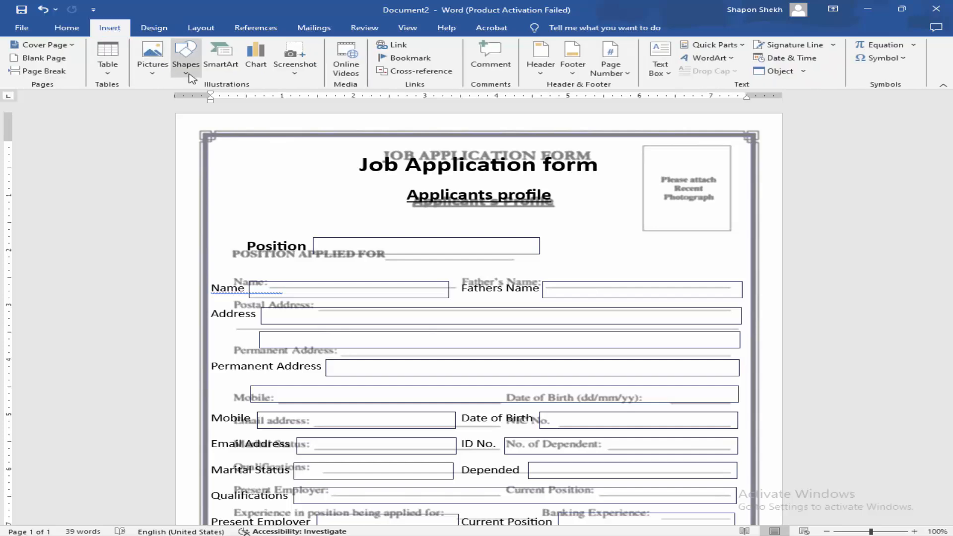
click(188, 72)
click(227, 100)
drag(644, 145, 737, 232)
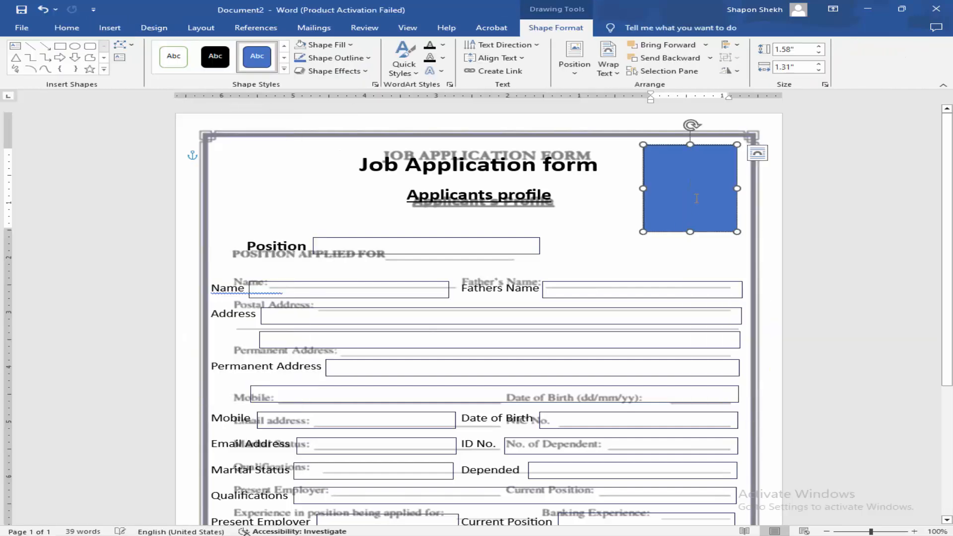
- Label the photograph rectangle "Photo" in bold text, enlarged to 16 pt
text(Photo)
key(ctrl+a)
key(ctrl+shift+period)
key(ctrl+shift+period)
key(ctrl+shift+period)
key(ctrl+b)
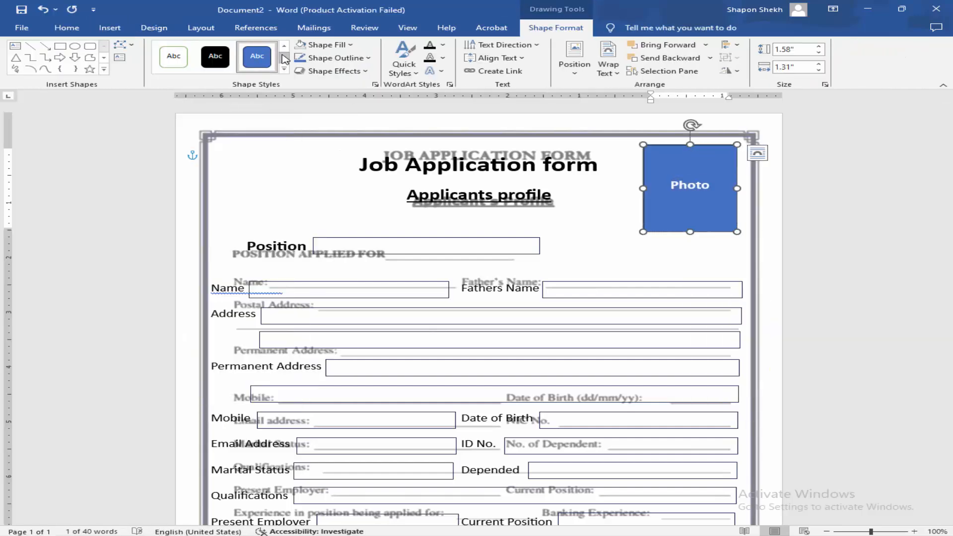
- Remove the photograph rectangle's fill and set its Photo text to black
click(326, 45)
click(324, 190)
triple_click(707, 175)
click(61, 29)
click(268, 67)
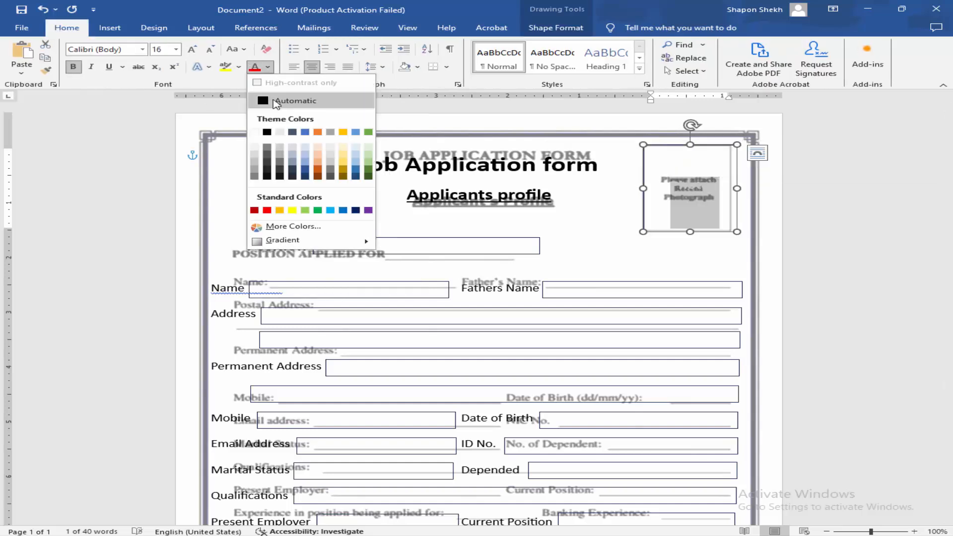
click(274, 102)
click(697, 188)
double_click(696, 189)
click(268, 68)
click(267, 132)
click(480, 261)
- Remove the header that holds the background picture of the form and check the remaining page
scroll(481, 262, down, 5)
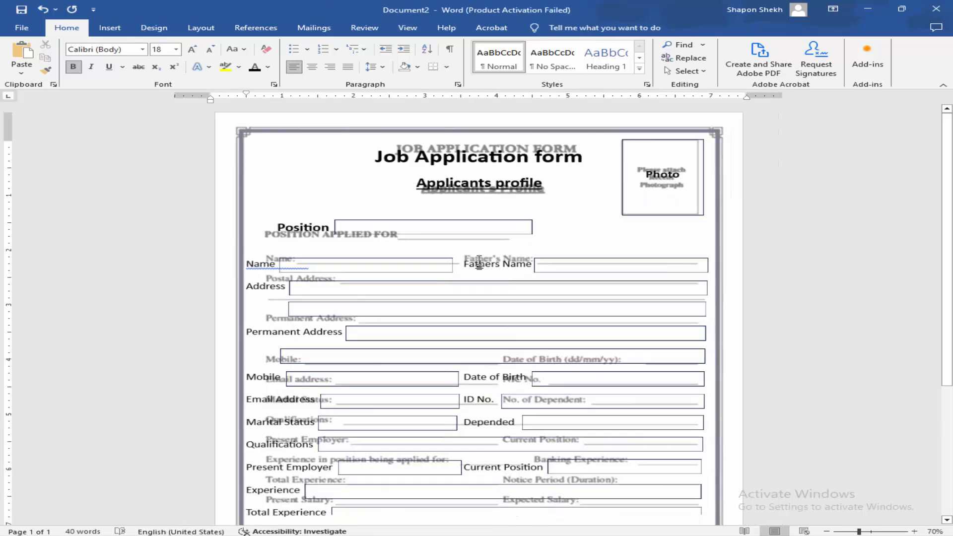
scroll(480, 262, up, 4)
scroll(498, 275, down, 2)
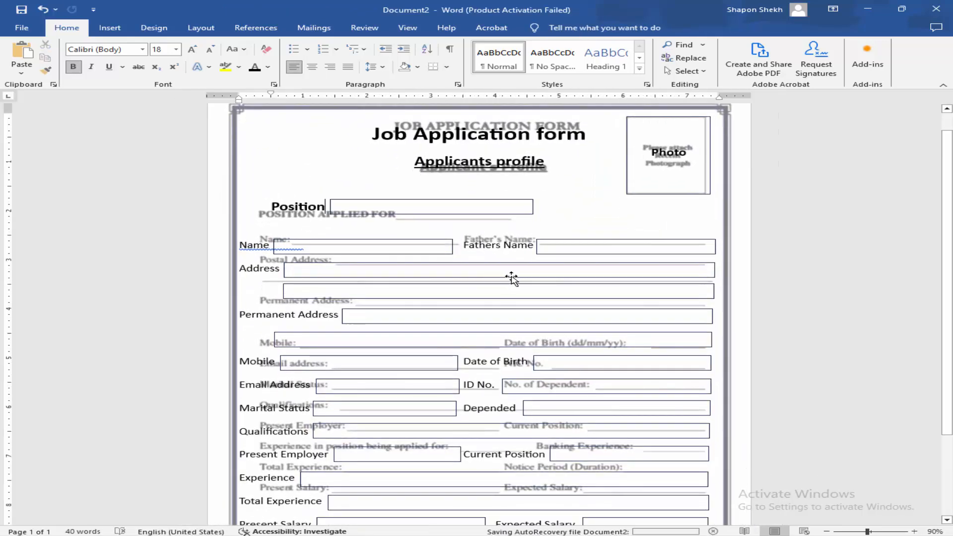
scroll(512, 278, down, 3)
scroll(513, 277, up, 2)
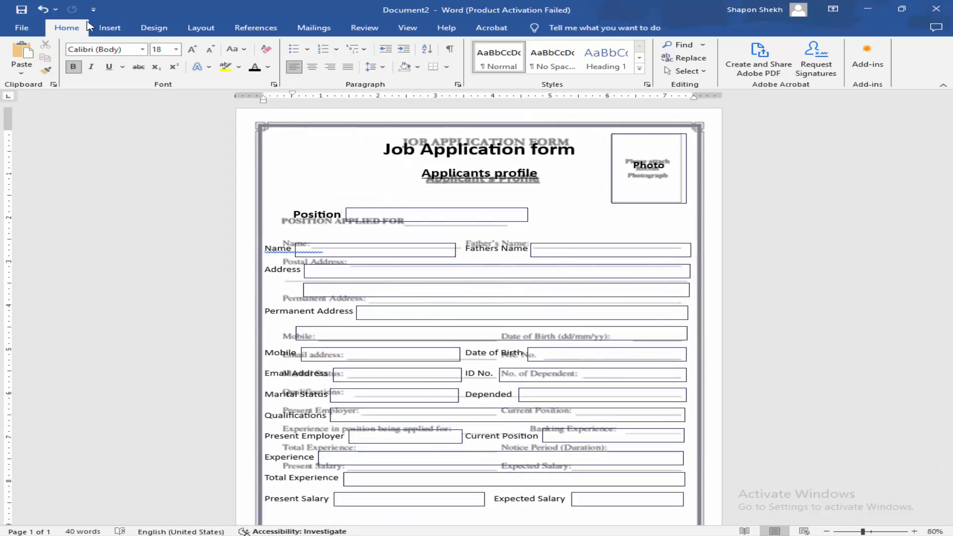
click(111, 29)
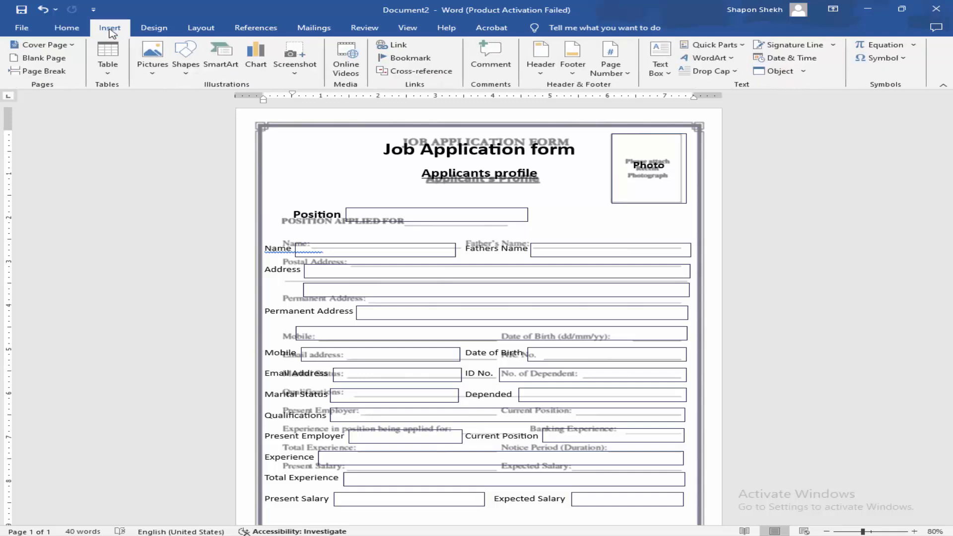
click(547, 73)
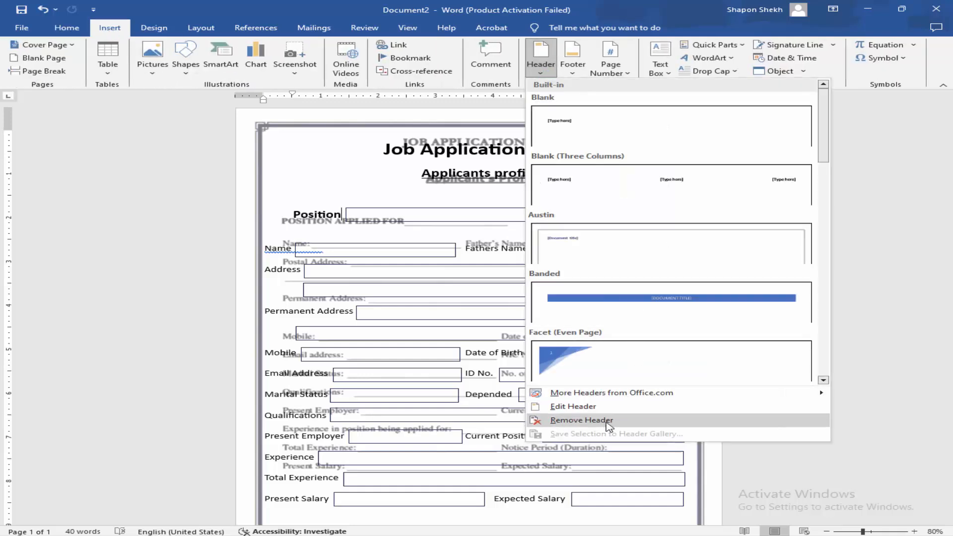
click(616, 423)
scroll(523, 244, down, 3)
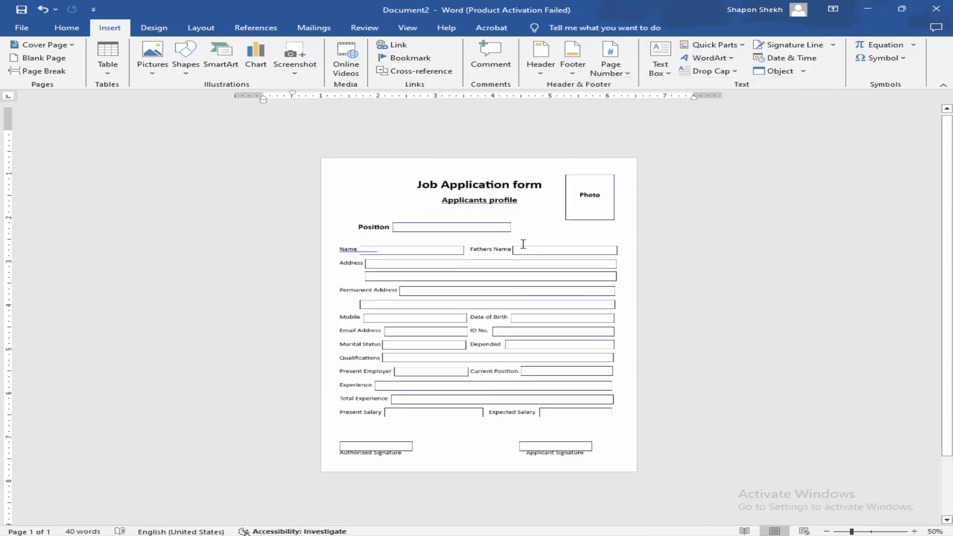
scroll(522, 244, up, 4)
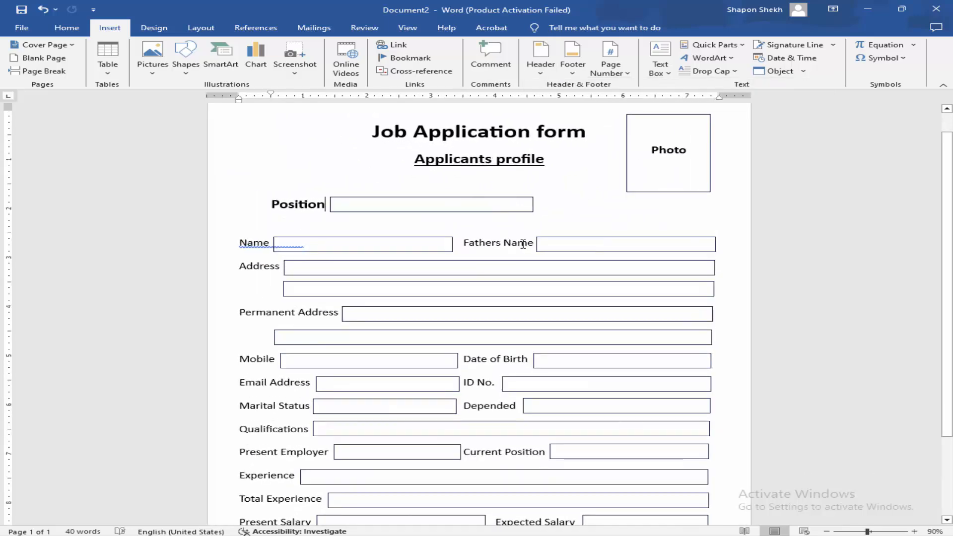
- Save the form to the Desktop as a PDF named "Job Application form.pdf"
scroll(536, 241, down, 2)
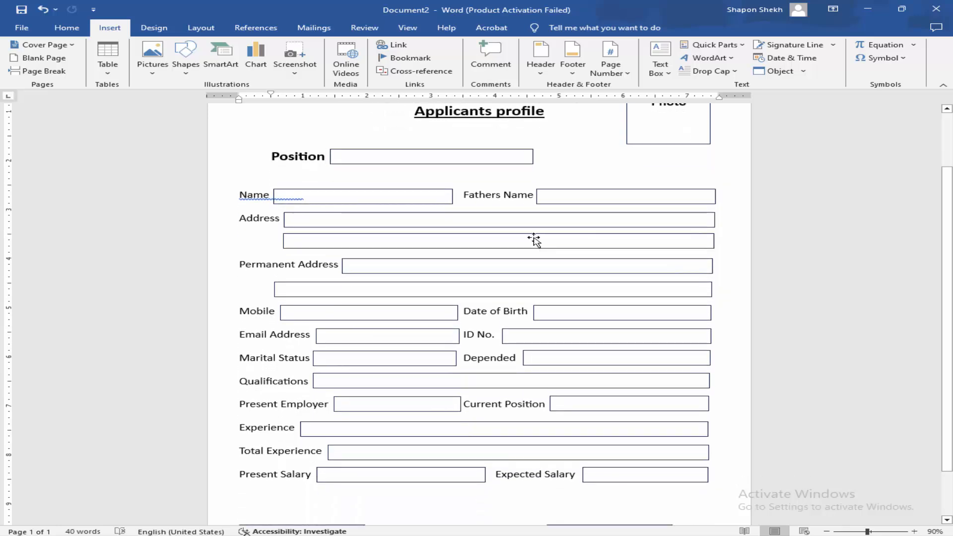
scroll(537, 243, down, 2)
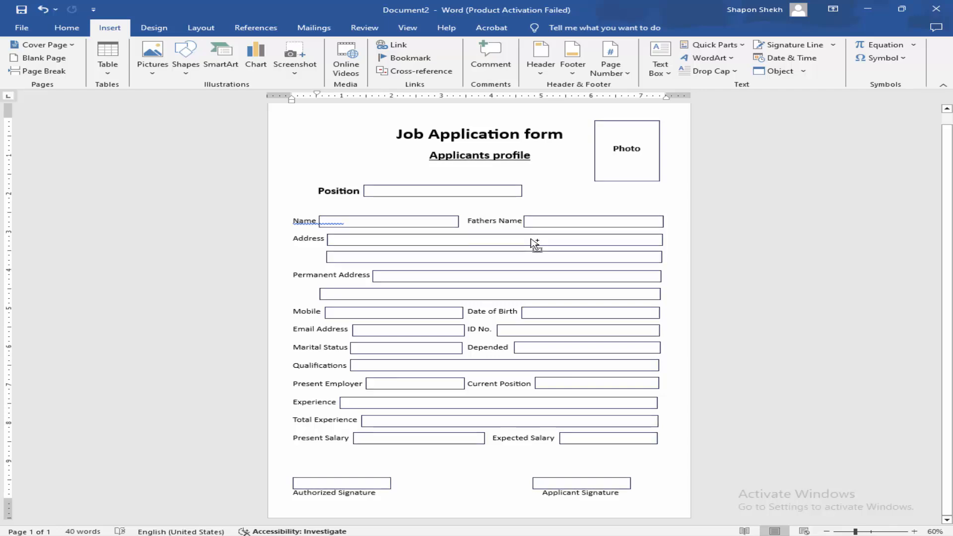
scroll(534, 243, up, 1)
click(22, 29)
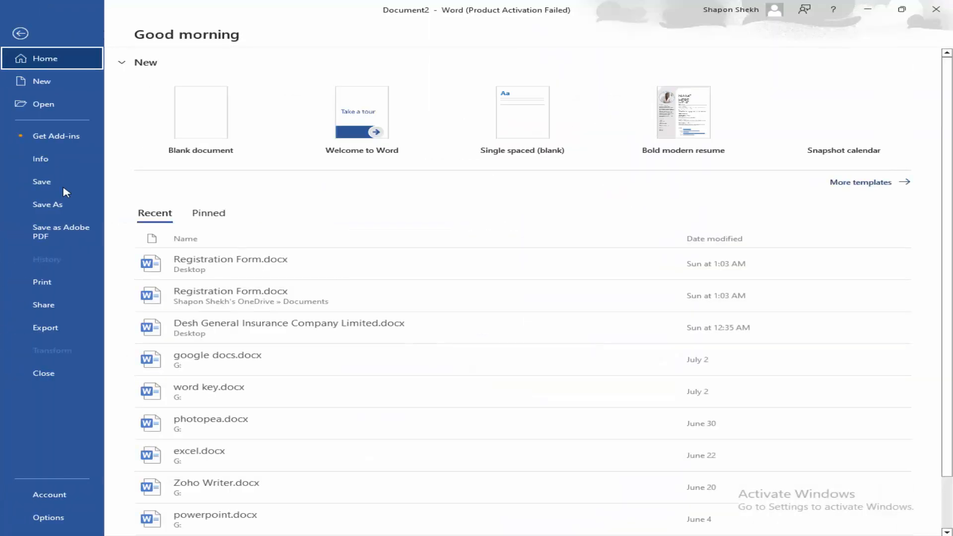
click(15, 206)
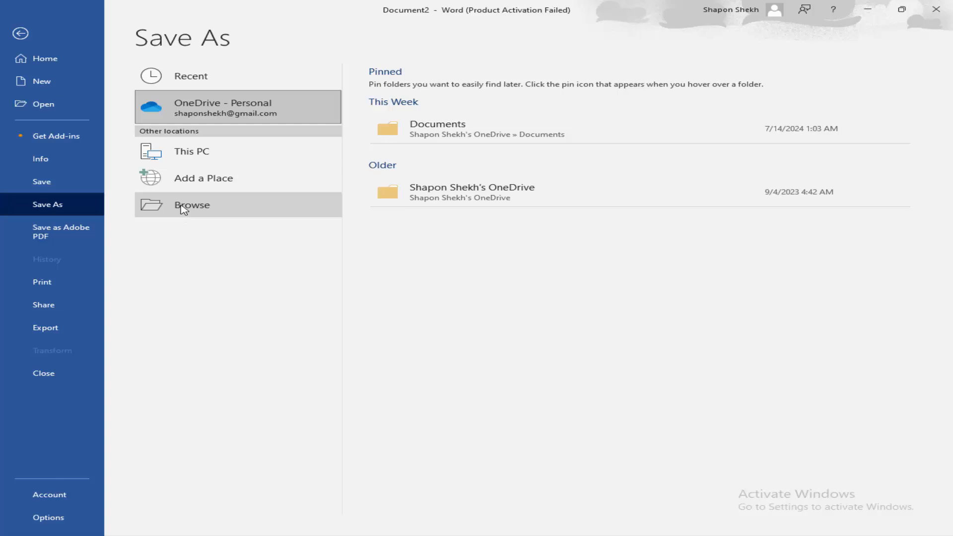
click(183, 209)
click(170, 230)
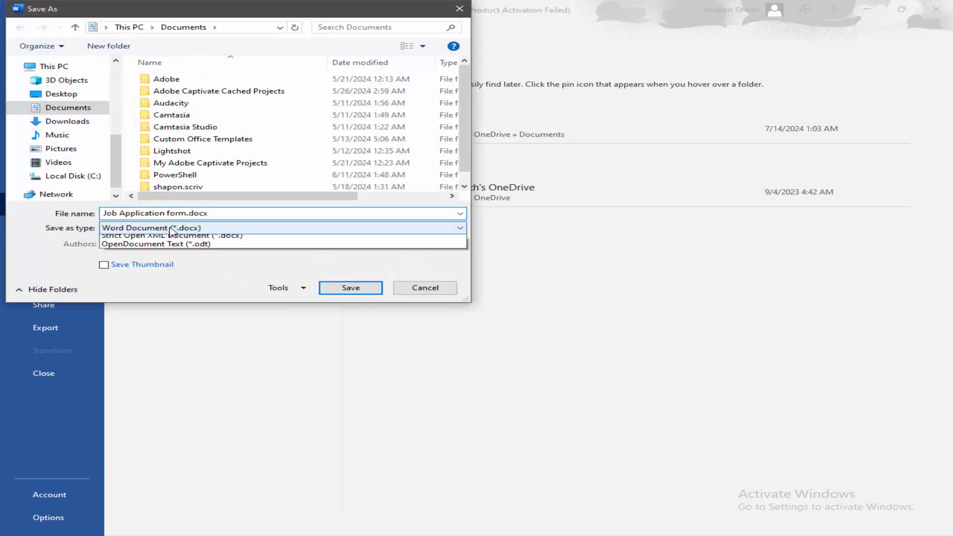
click(149, 289)
click(171, 214)
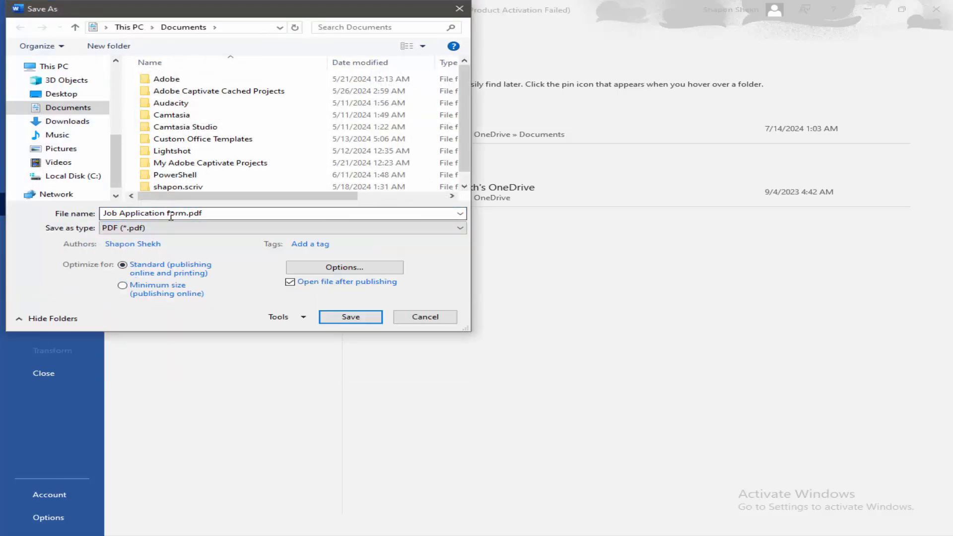
click(61, 94)
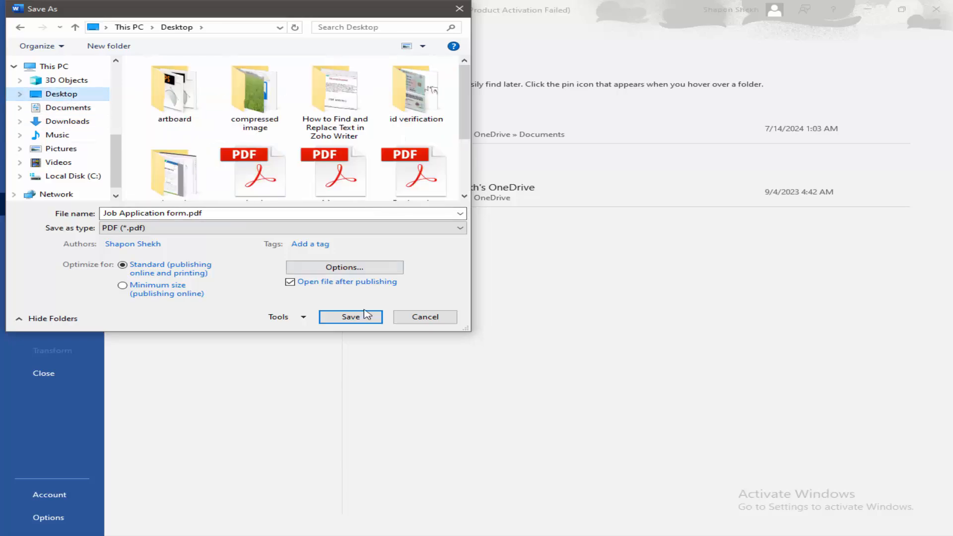
click(351, 318)
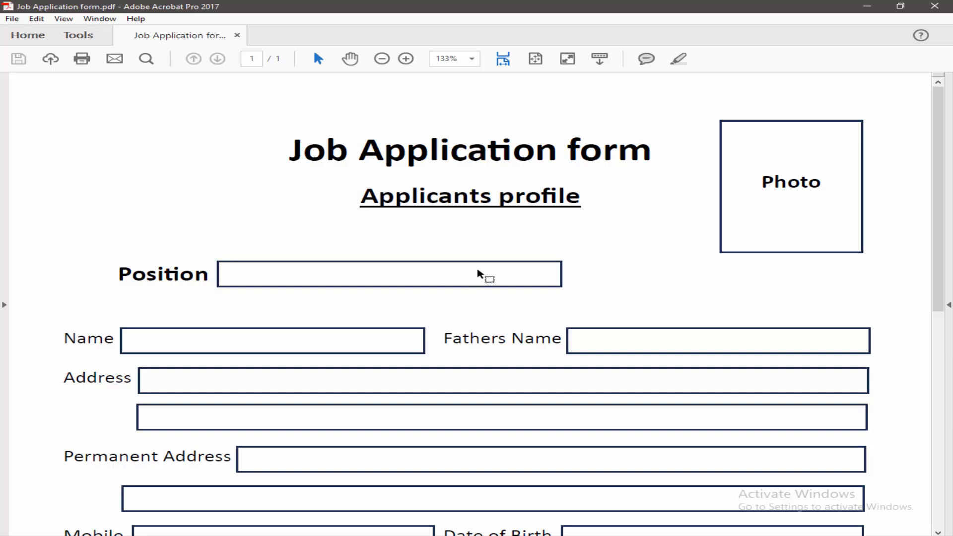
- Check the whole exported form page, then start Prepare Form on Job Application form.pdf with form field auto detection on
scroll(477, 275, down, 2)
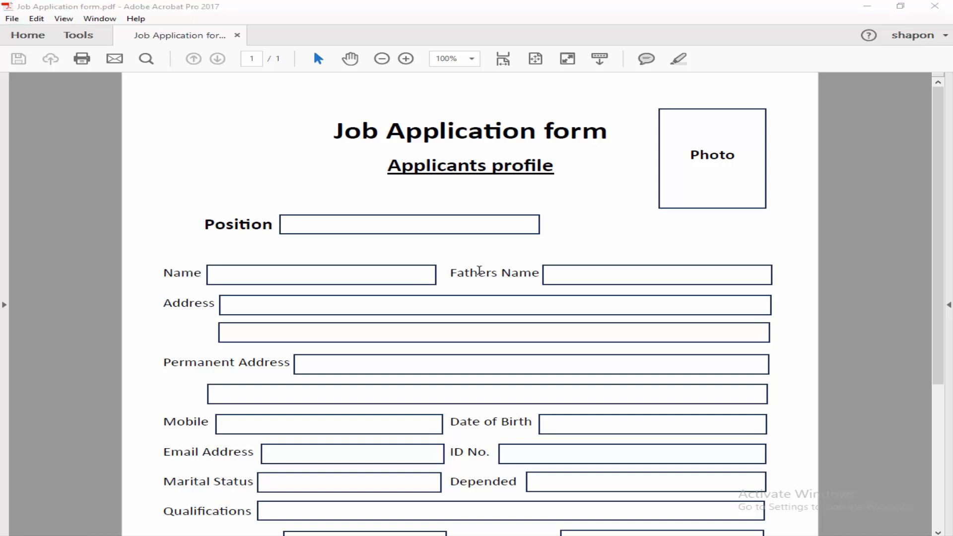
scroll(527, 271, down, 2)
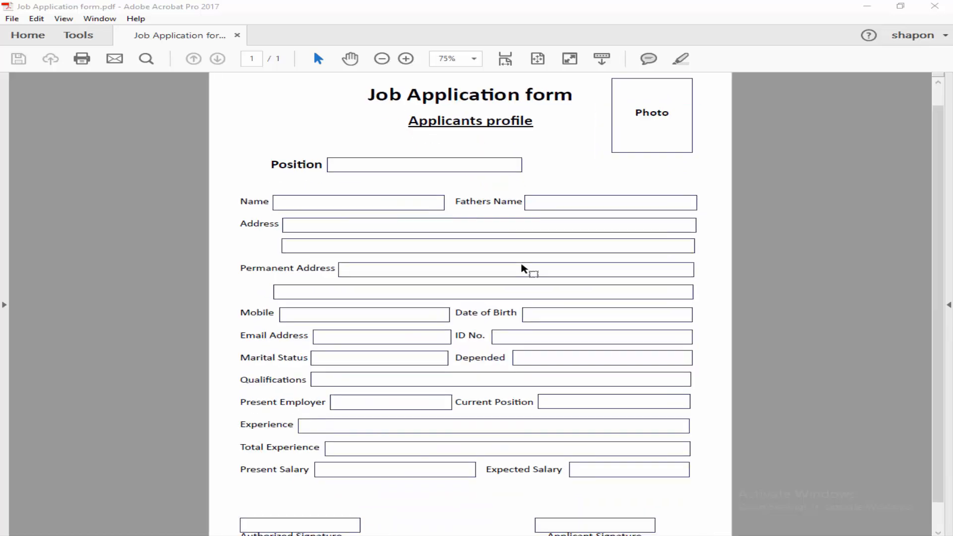
scroll(524, 269, down, 1)
scroll(525, 269, up, 1)
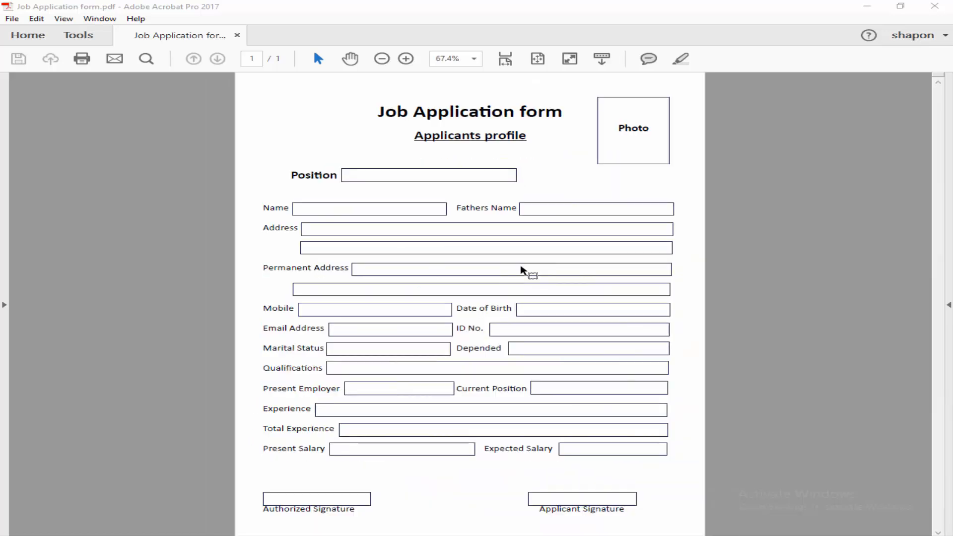
click(85, 36)
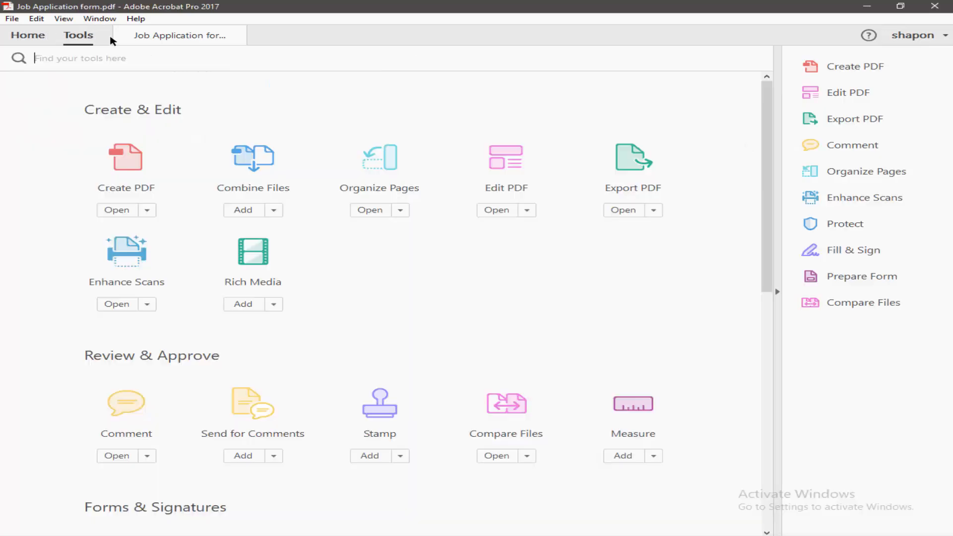
scroll(499, 342, down, 3)
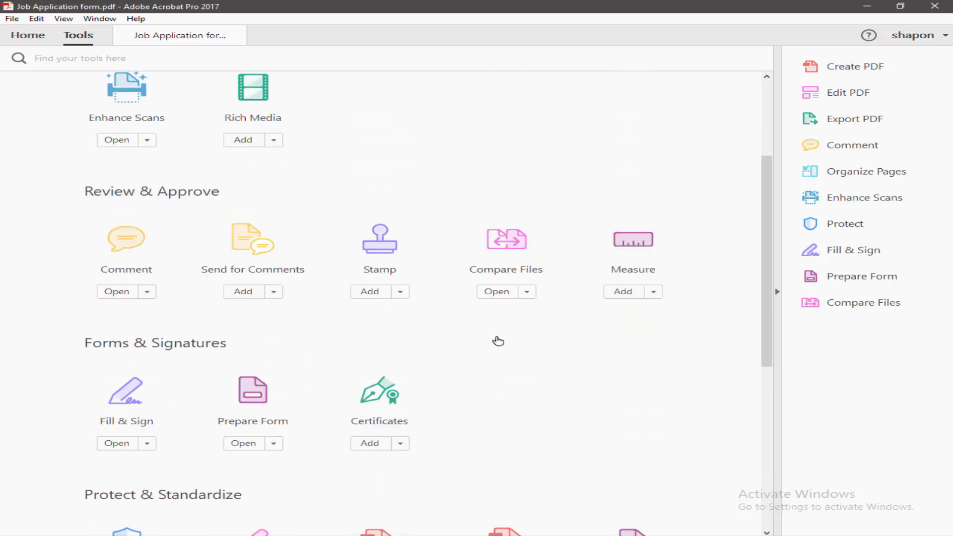
scroll(347, 342, down, 2)
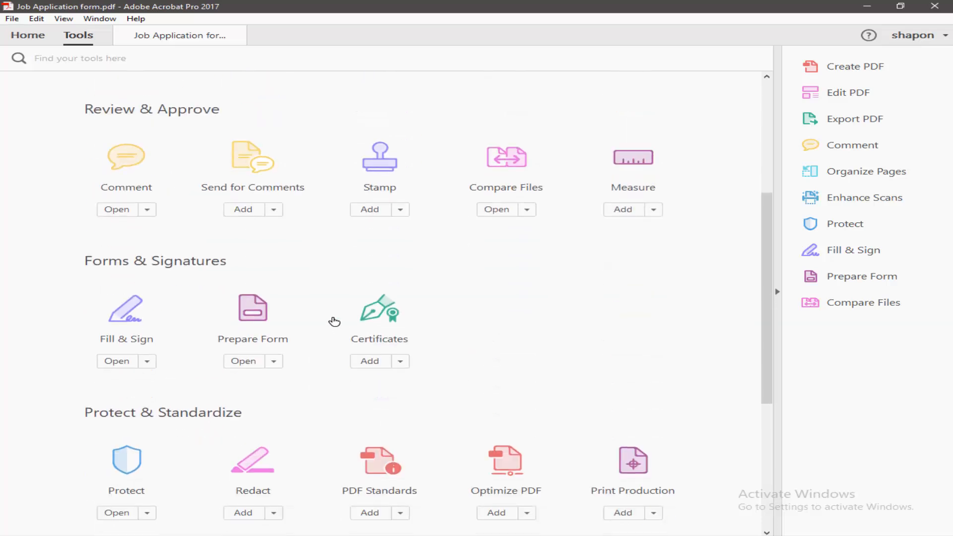
click(251, 311)
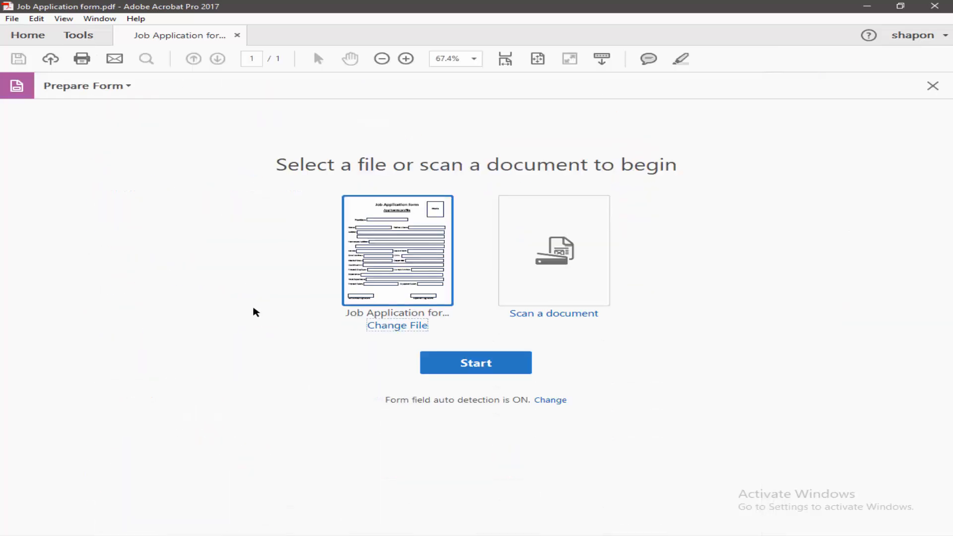
click(480, 367)
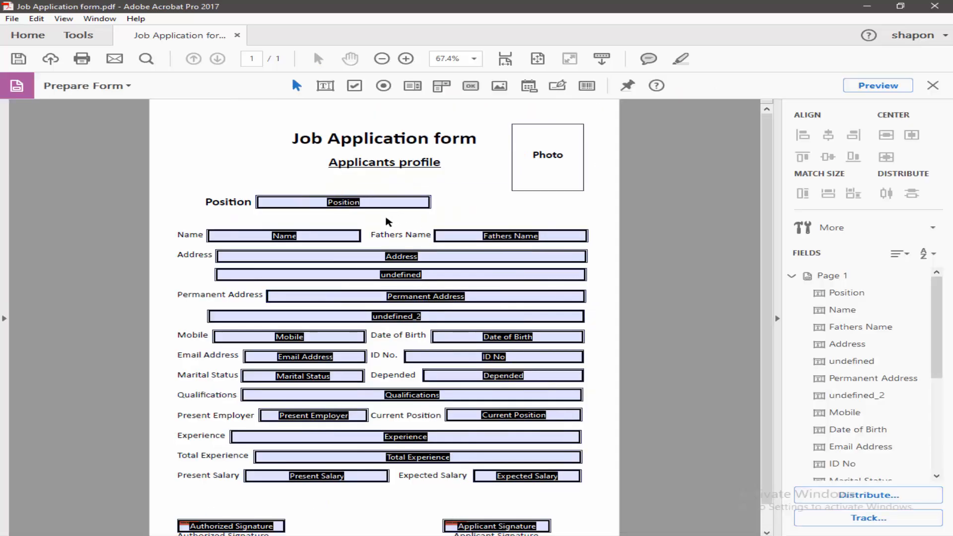
- Resize the Position field so that its edges meet the inner border of the Position box
scroll(386, 222, down, 1)
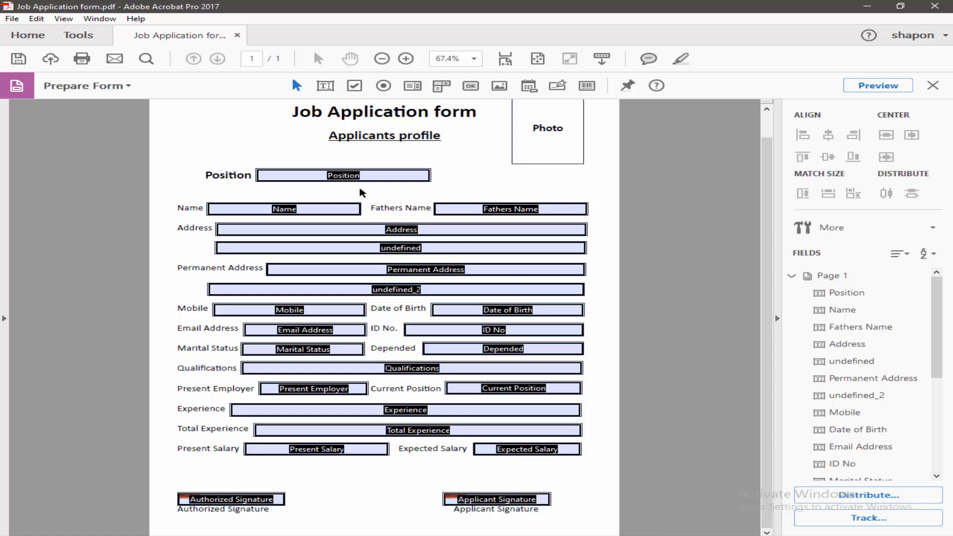
key(ctrl+1)
scroll(398, 264, up, 2)
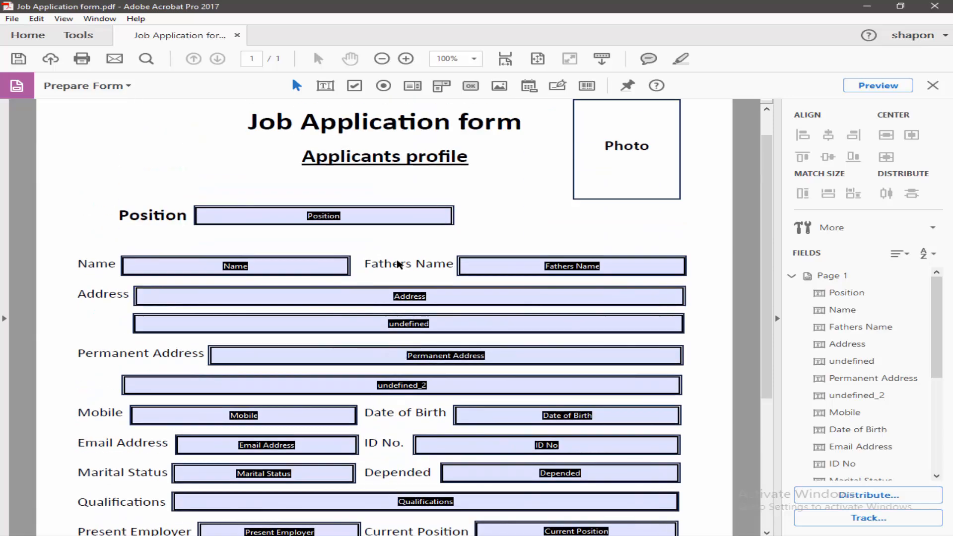
click(284, 219)
scroll(282, 222, up, 5)
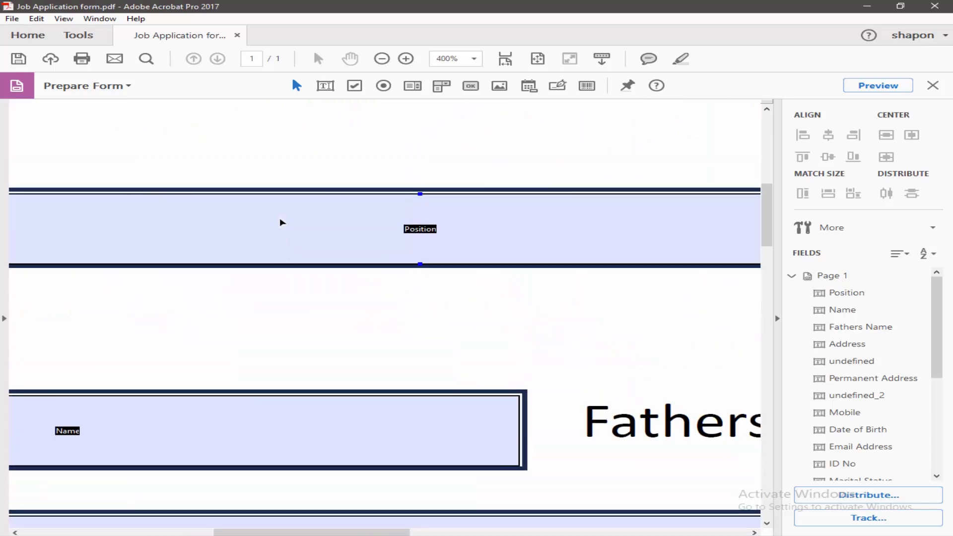
scroll(288, 222, down, 4)
scroll(230, 278, up, 5)
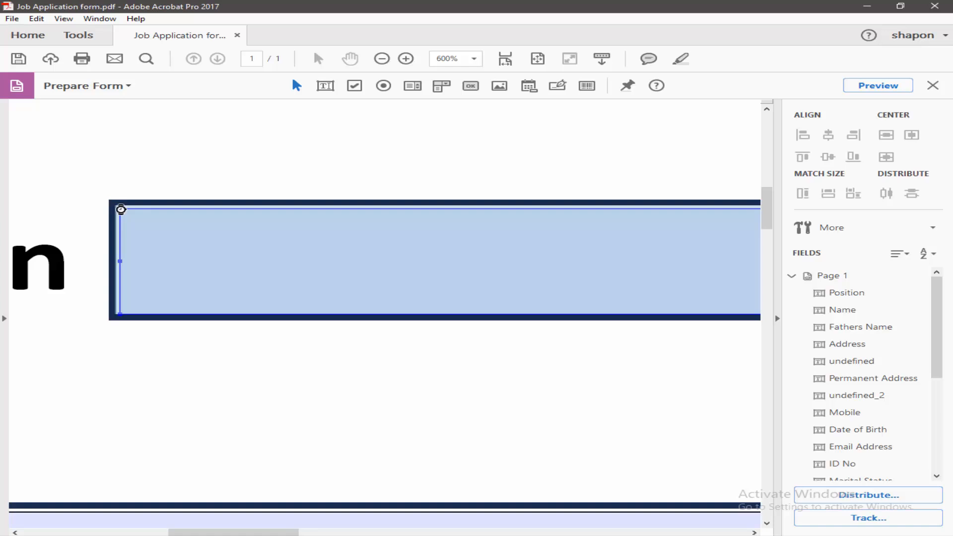
scroll(456, 234, down, 3)
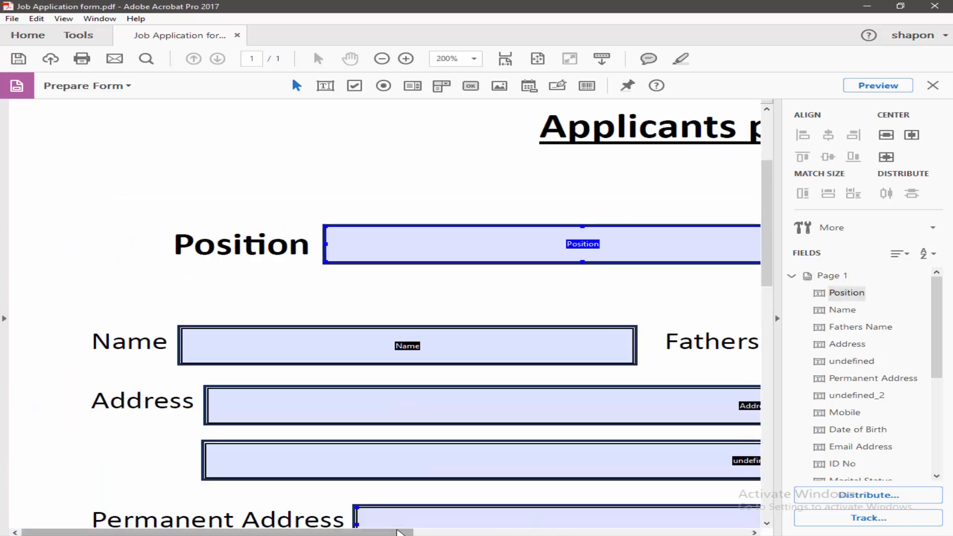
scroll(534, 523, right, 5)
scroll(490, 249, up, 3)
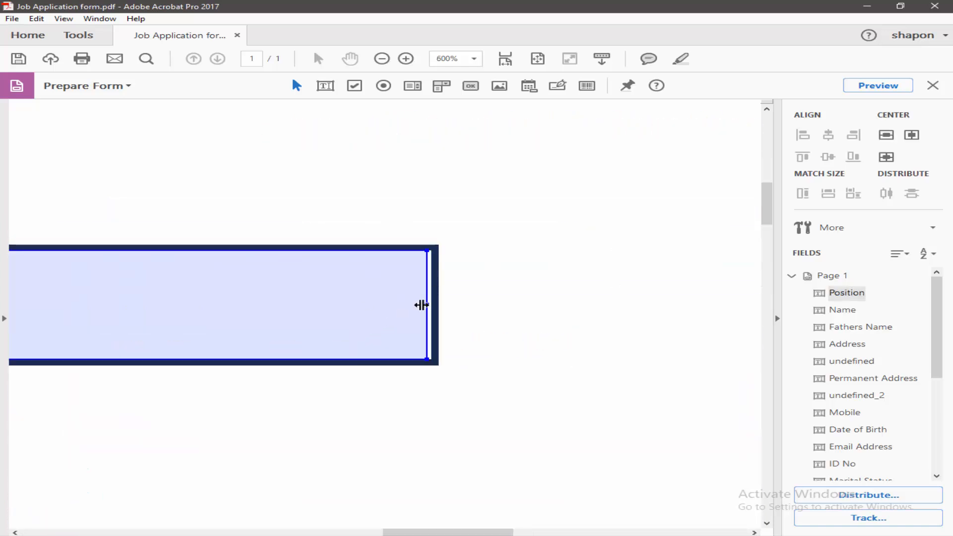
scroll(425, 306, down, 4)
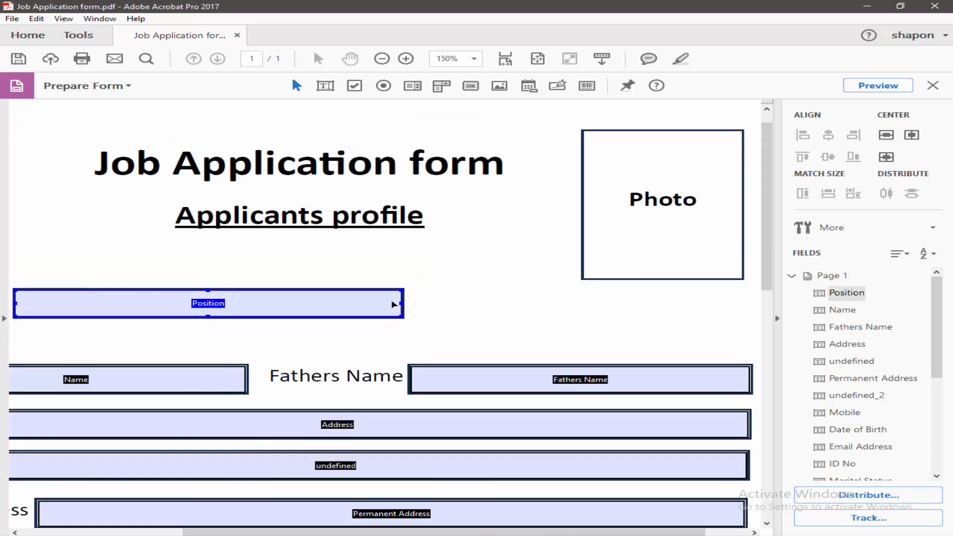
scroll(395, 304, down, 2)
- Replace the detected Name field with a new text field drawn to fill the whole Name box
click(133, 320)
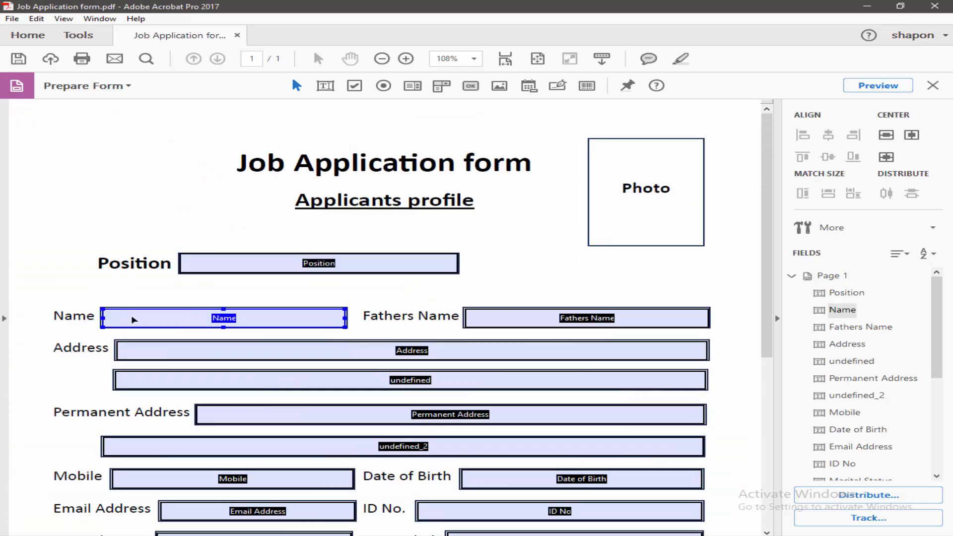
key(Delete)
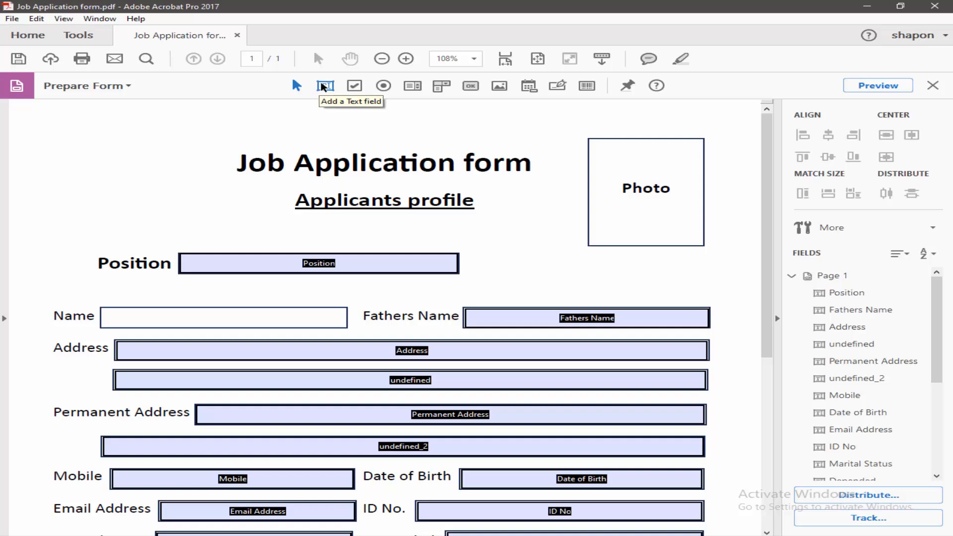
click(325, 85)
scroll(111, 316, up, 5)
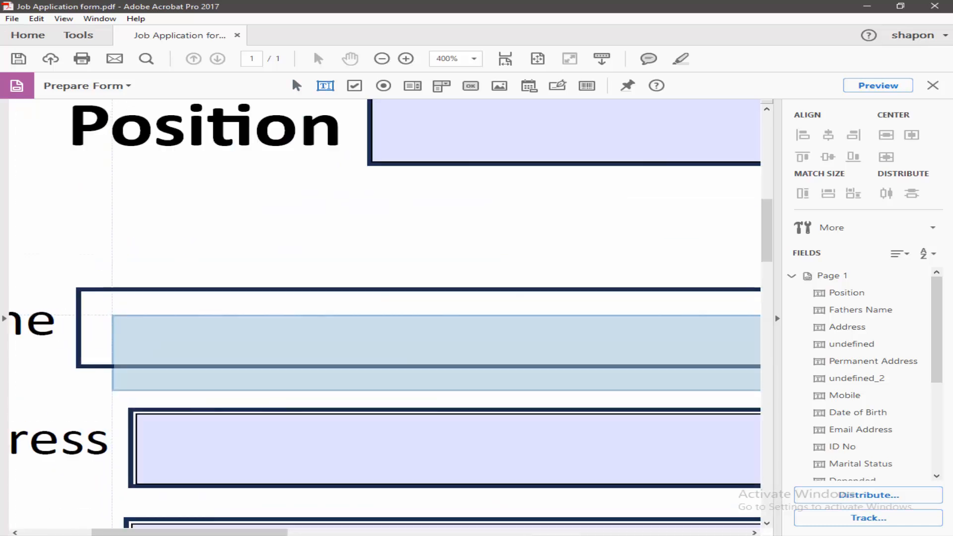
click(81, 291)
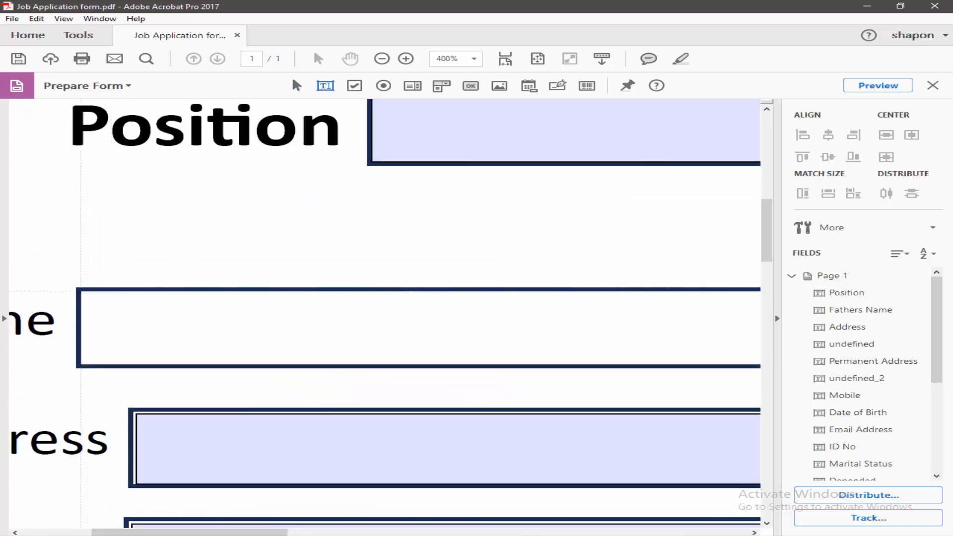
drag(81, 291, 615, 365)
scroll(644, 357, down, 3)
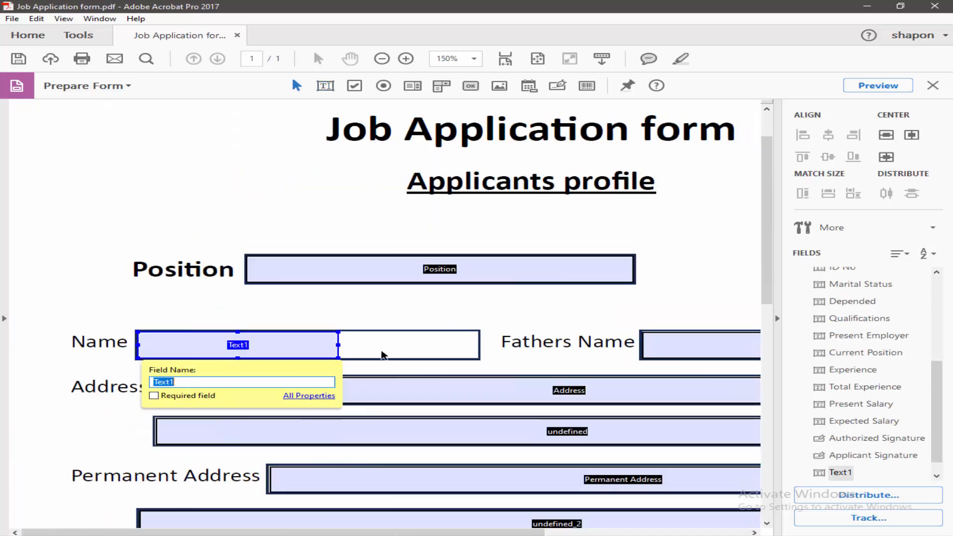
drag(340, 345, 479, 348)
- Stretch the Fathers Name field and the two Address line fields to the upper-left inner corners of their boxes
scroll(644, 372, up, 5)
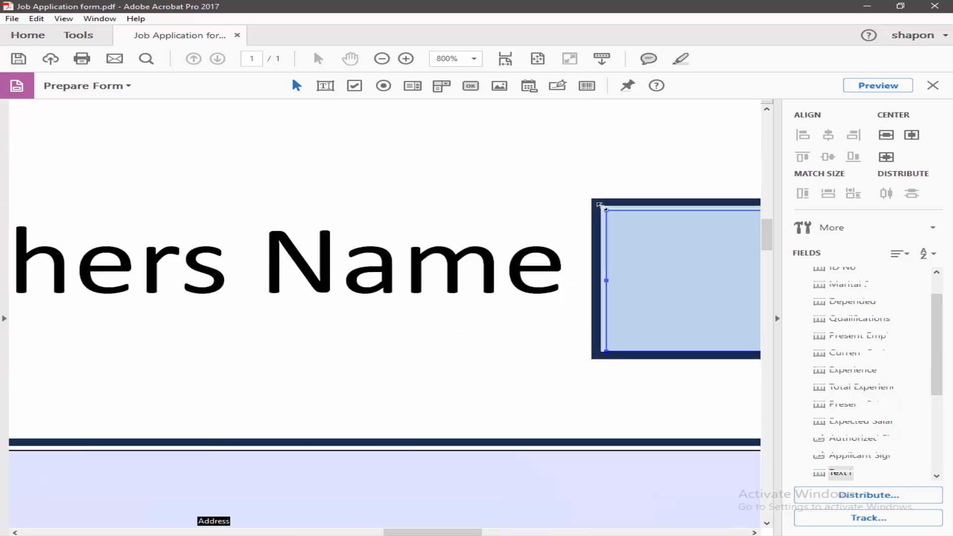
drag(602, 207, 600, 206)
scroll(320, 441, down, 4)
drag(318, 532, 147, 532)
click(98, 457)
scroll(101, 456, up, 5)
scroll(77, 411, down, 2)
drag(19, 387, 14, 384)
- Stretch the Permanent Address field and its second-line field to the upper-left inner corners of their boxes
scroll(73, 416, down, 4)
drag(199, 532, 161, 532)
drag(229, 442, 225, 440)
scroll(224, 440, down, 5)
scroll(159, 372, down, 3)
click(158, 370)
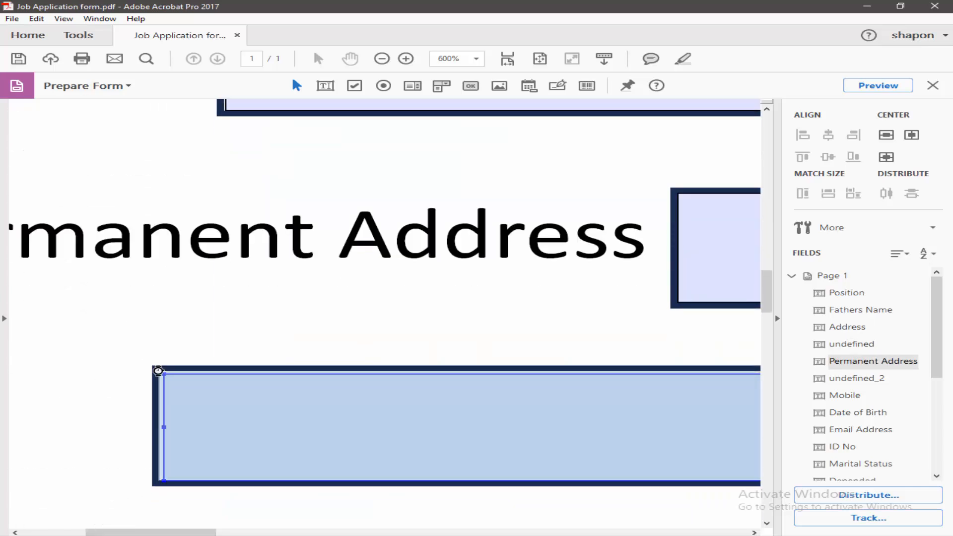
- Stretch the Mobile, Email Address and Marital Status fields to the upper-left inner corners of their boxes
scroll(169, 380, down, 3)
drag(158, 371, 208, 363)
scroll(215, 397, down, 4)
drag(481, 295, 478, 292)
scroll(472, 323, down, 2)
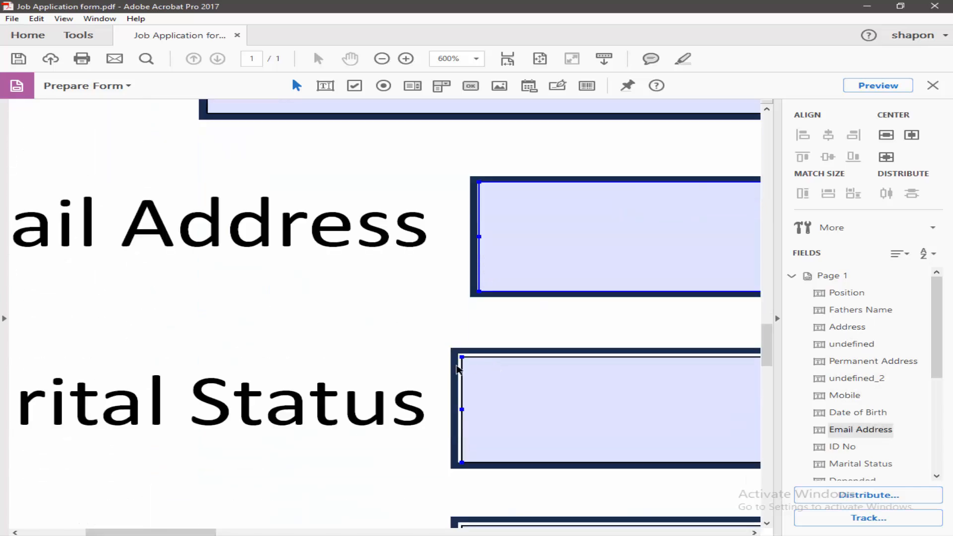
click(457, 370)
- Adjust the upper-left corners of the Qualifications and Present Employer fields to fit inside their box borders
scroll(457, 370, down, 4)
click(560, 415)
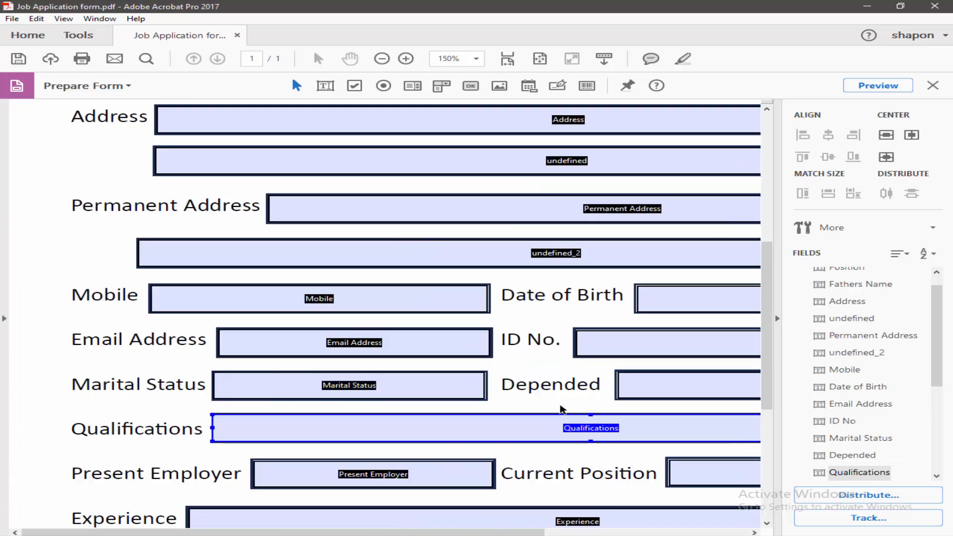
scroll(541, 383, up, 4)
click(468, 375)
scroll(426, 362, down, 2)
click(419, 358)
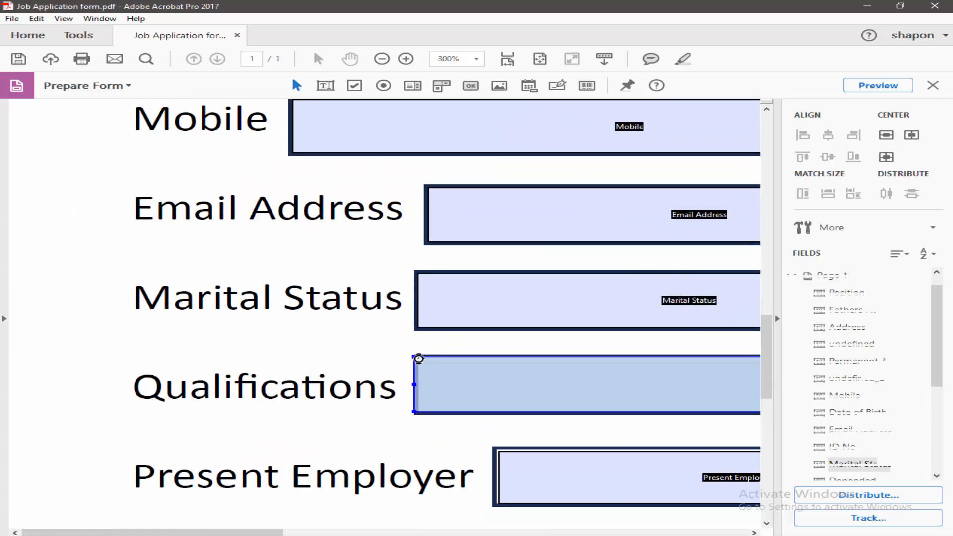
scroll(419, 358, down, 3)
click(496, 314)
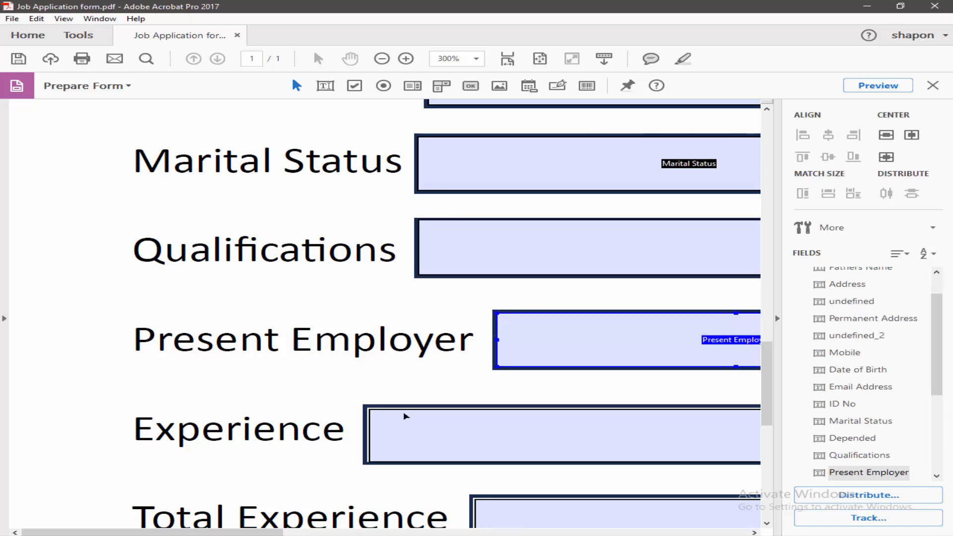
- Stretch the Experience, Total Experience and Present Salary fields to the upper-left inner corners of their boxes
scroll(406, 417, up, 4)
scroll(405, 416, down, 4)
click(437, 404)
scroll(394, 287, up, 4)
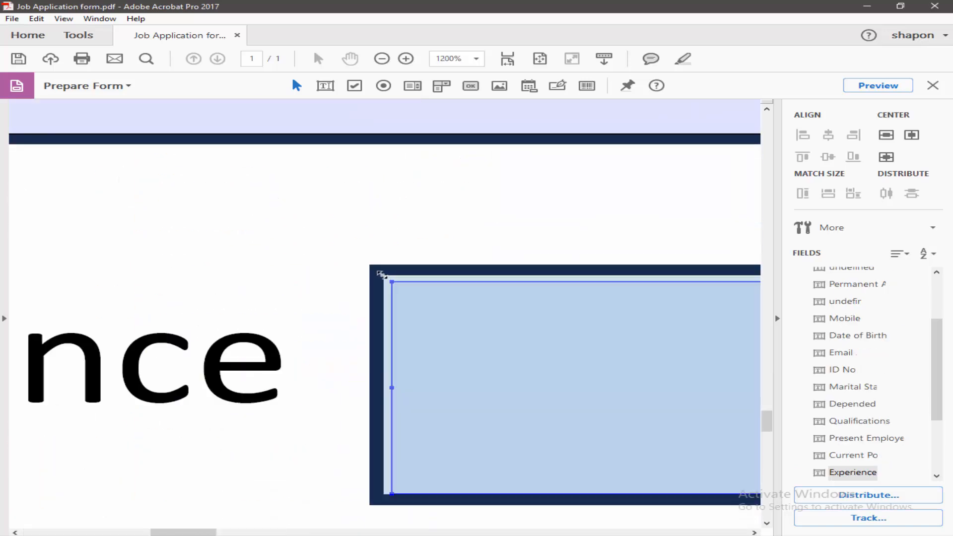
scroll(380, 274, down, 4)
click(372, 352)
scroll(371, 353, down, 3)
- Delete the detected Date of Birth text field from its box
scroll(540, 346, up, 5)
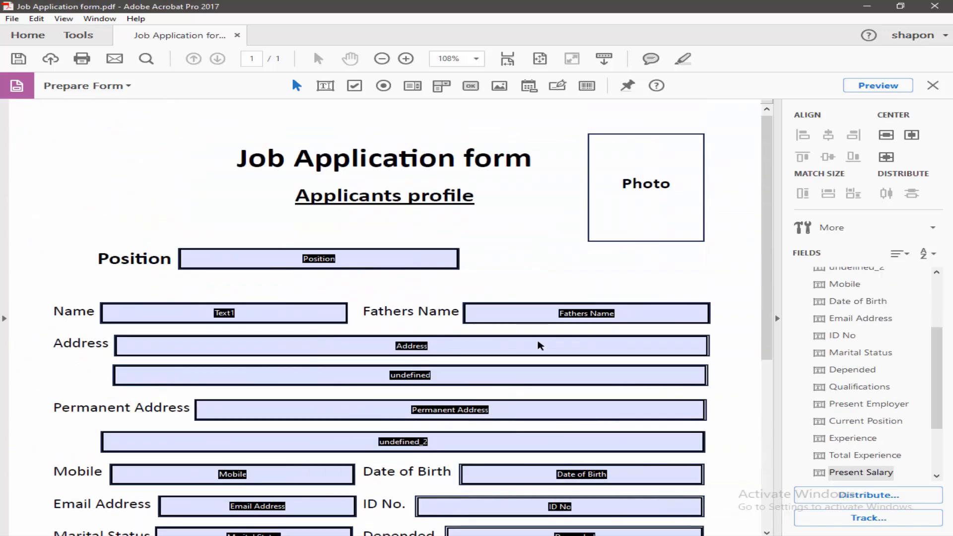
scroll(506, 325, down, 3)
click(679, 401)
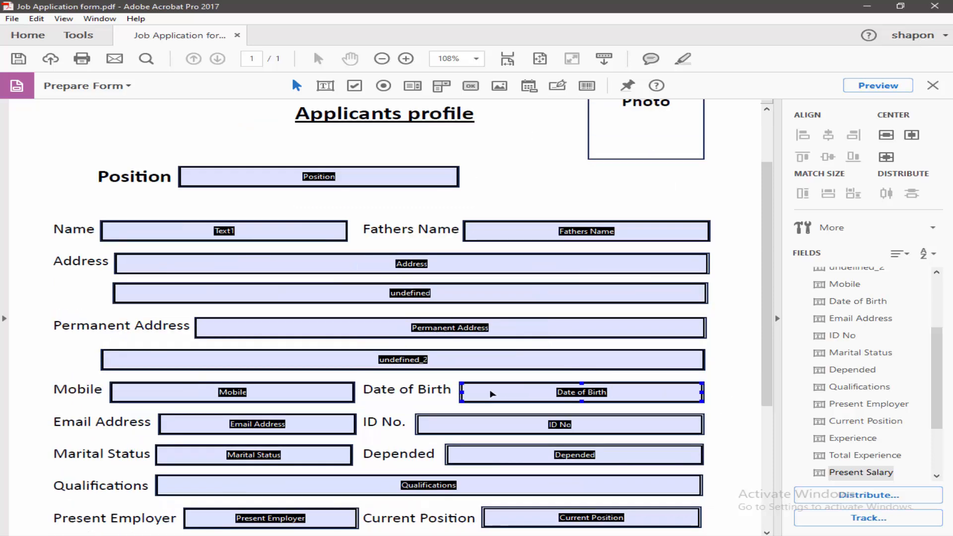
scroll(531, 398, up, 2)
scroll(538, 395, down, 2)
scroll(597, 415, down, 2)
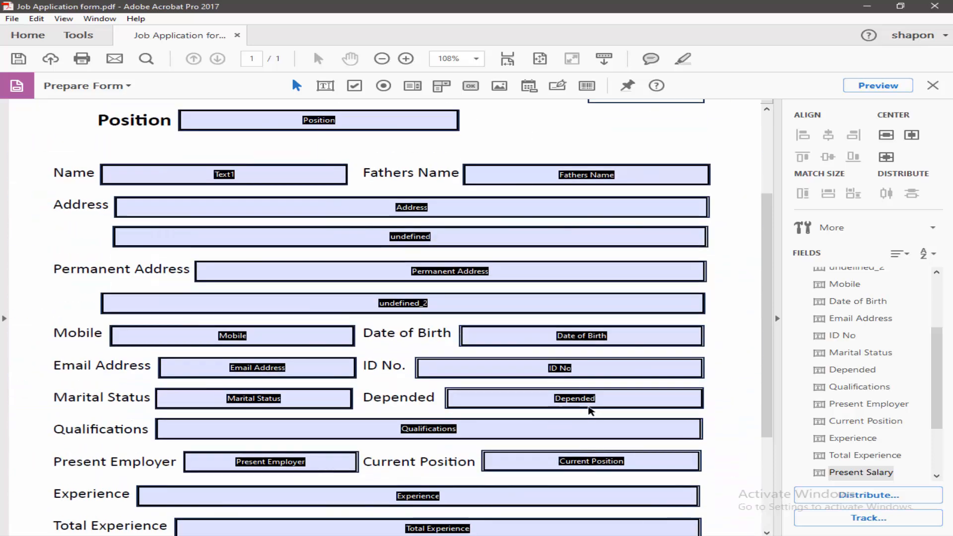
click(616, 337)
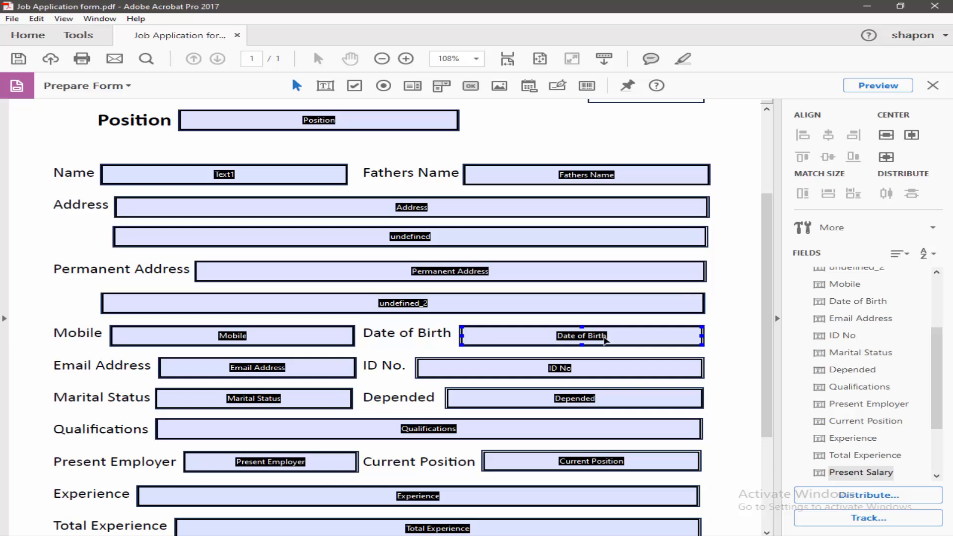
click(604, 340)
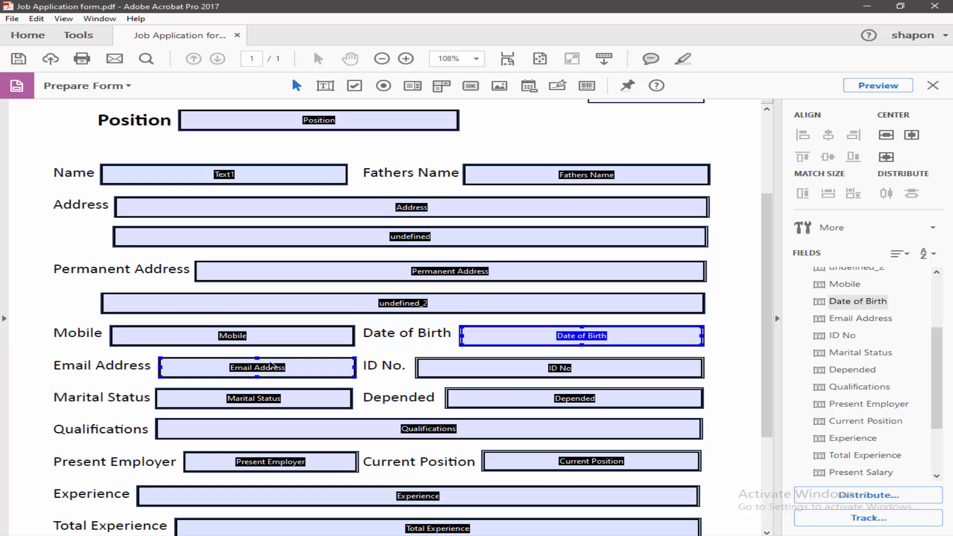
shift+click(231, 339)
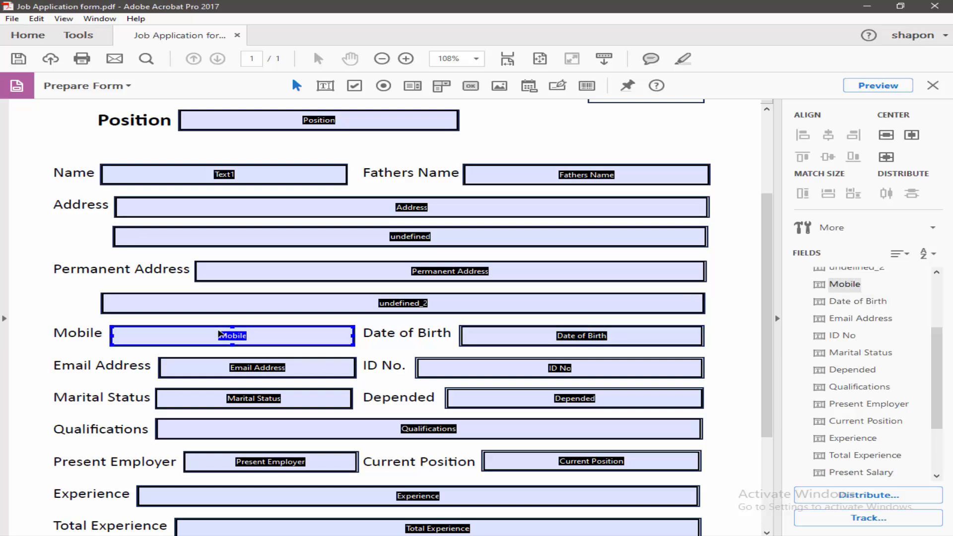
click(574, 338)
key(Delete)
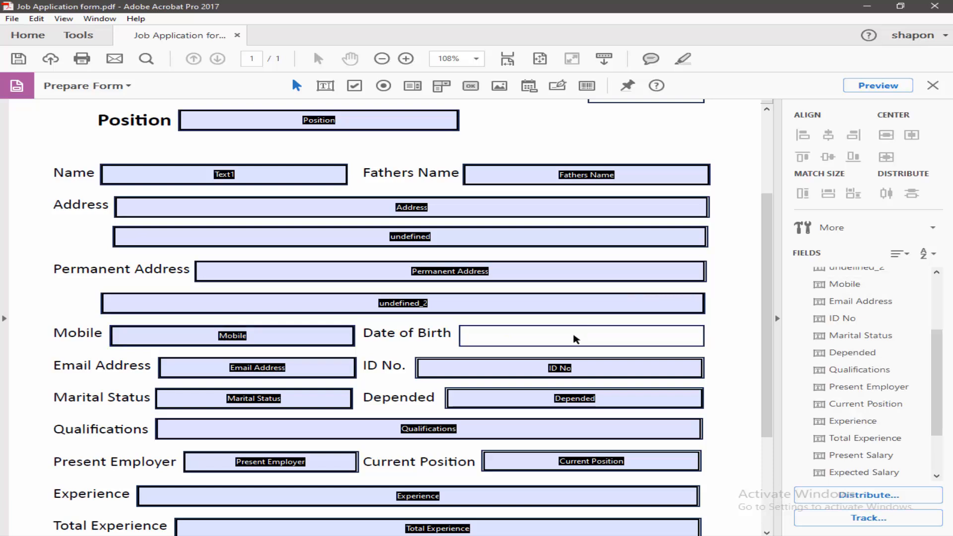
- Add a date field that fills the empty Date of Birth box
click(530, 87)
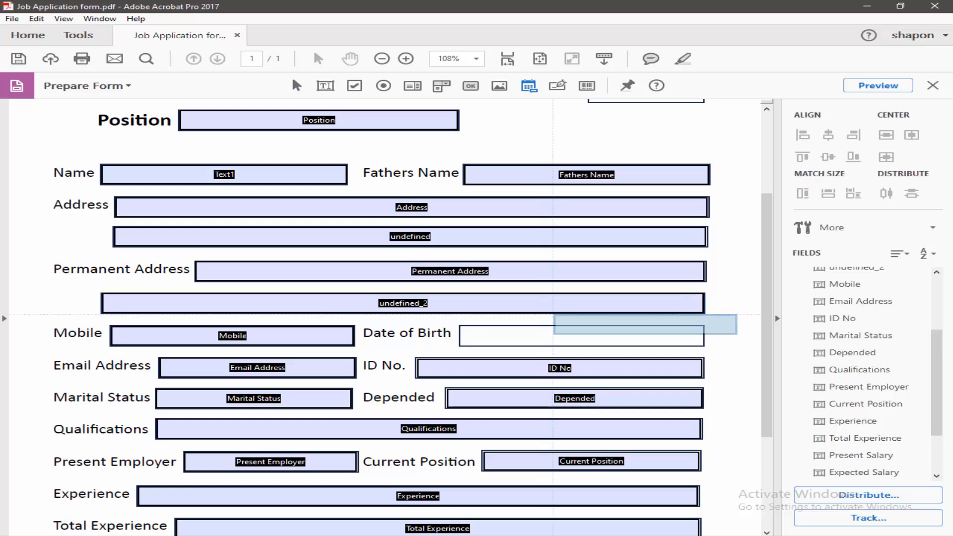
drag(460, 327, 706, 348)
scroll(442, 332, down, 2)
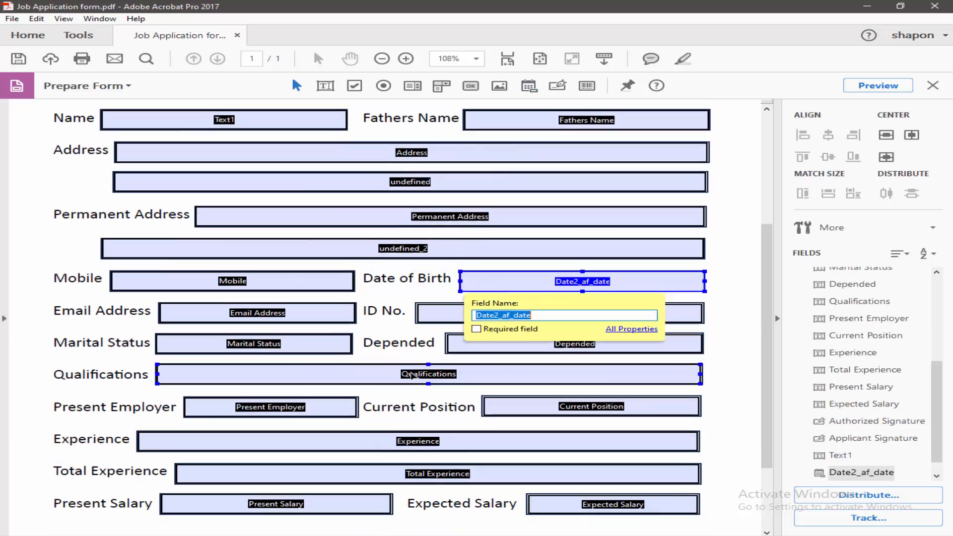
- Format the Mobile field as a number with 0 decimal places and the 1234.56 separator style
click(167, 287)
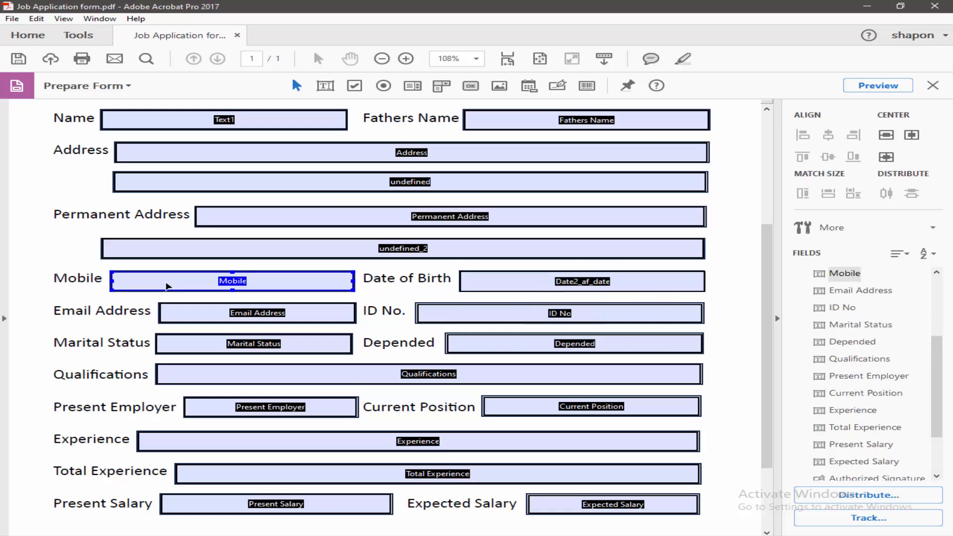
right_click(168, 286)
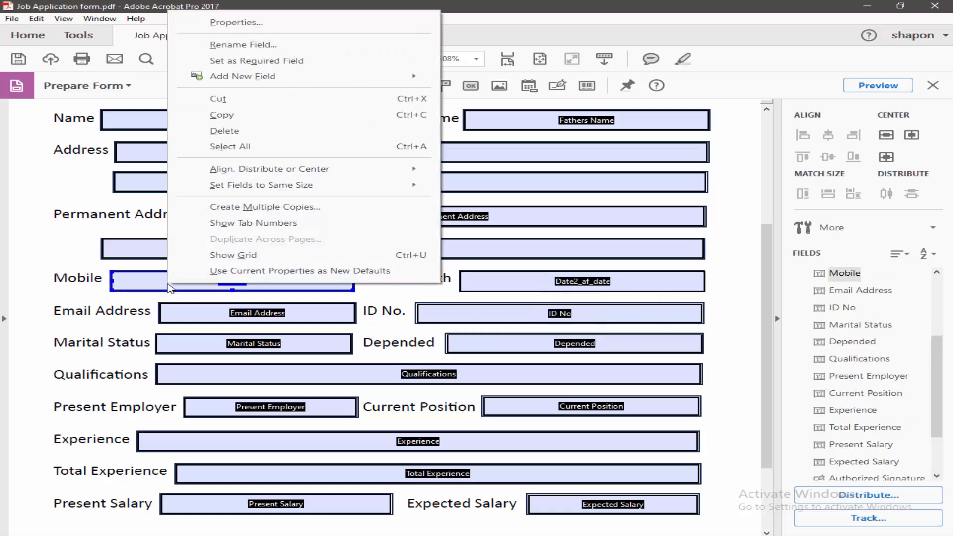
click(233, 23)
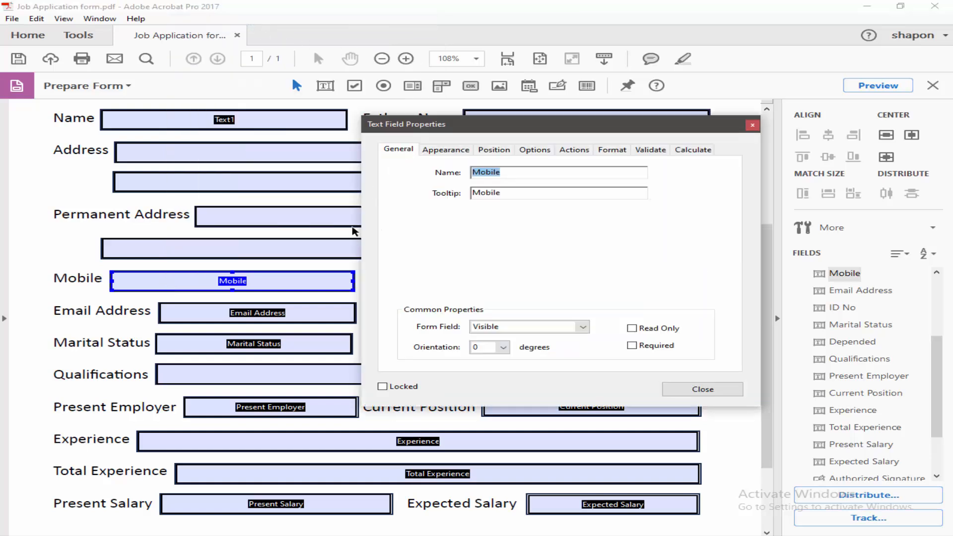
click(613, 150)
click(576, 173)
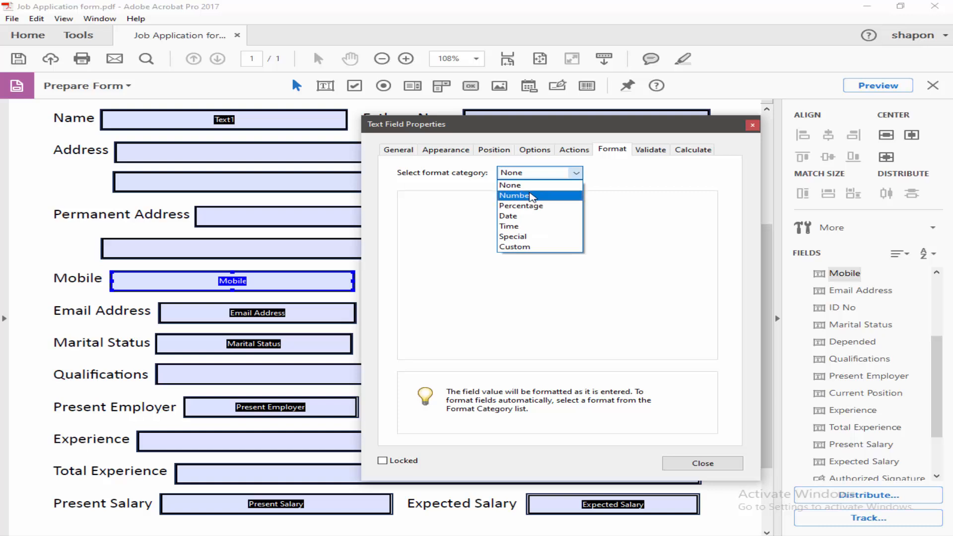
click(530, 197)
click(567, 215)
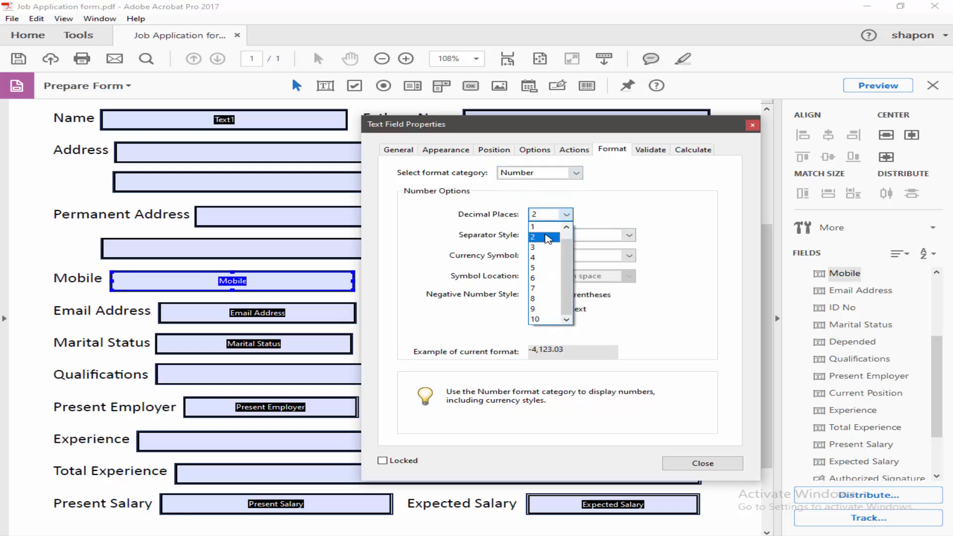
click(551, 227)
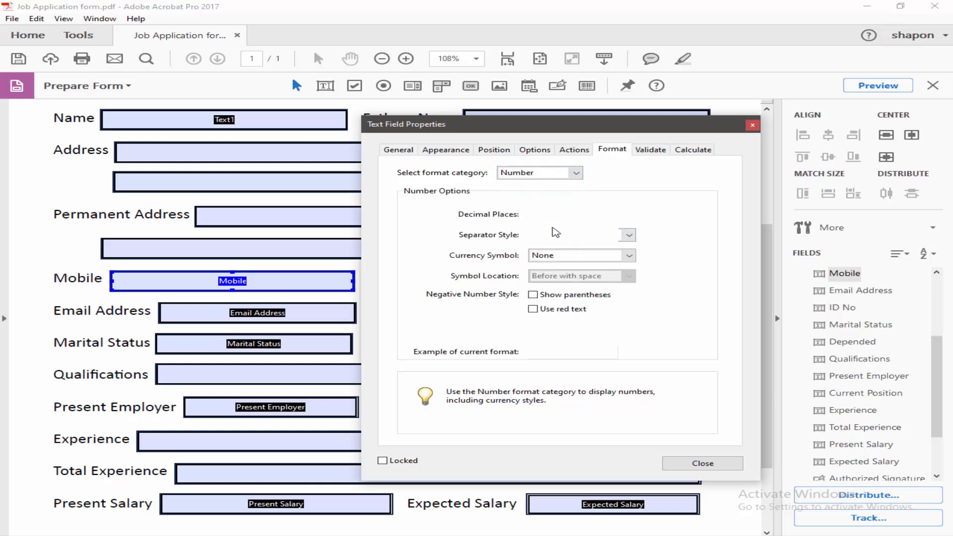
click(616, 238)
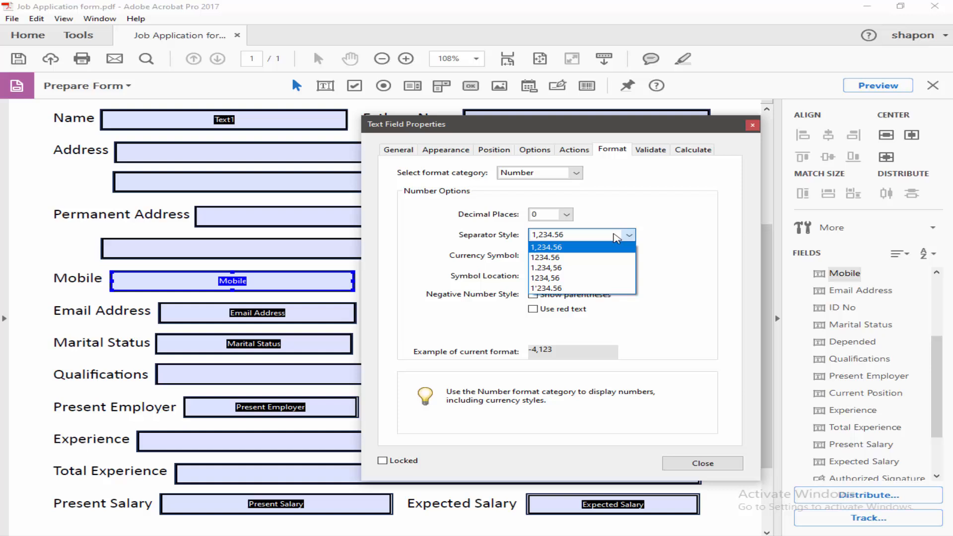
click(574, 258)
click(703, 463)
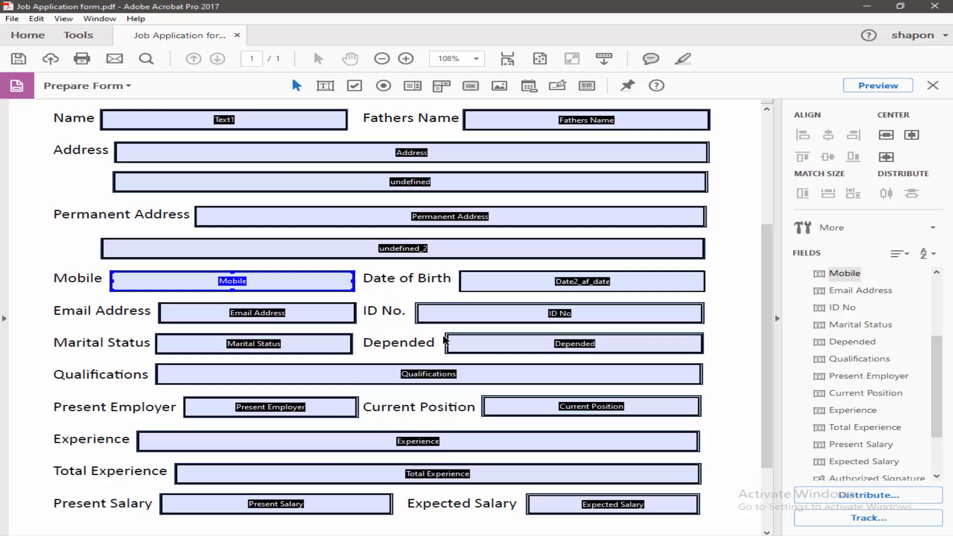
- Format the ID No field as a number with 0 decimal places and the 1234.56 separator style
double_click(529, 315)
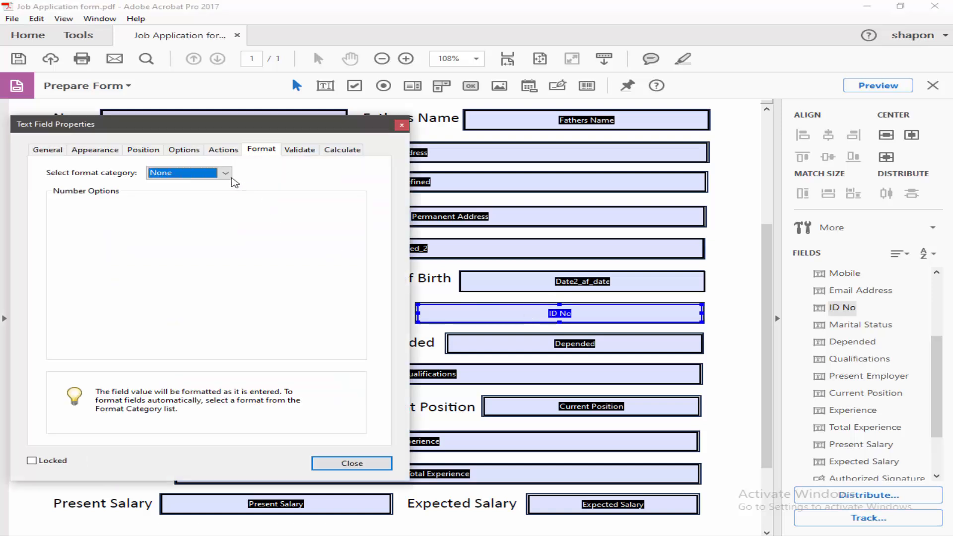
click(226, 173)
click(164, 194)
click(215, 215)
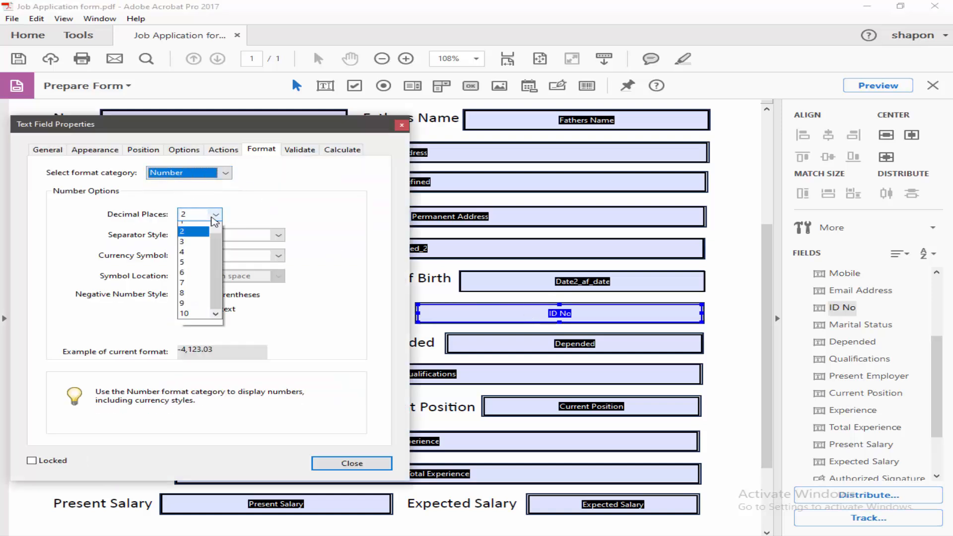
scroll(199, 249, up, 2)
click(196, 225)
click(278, 235)
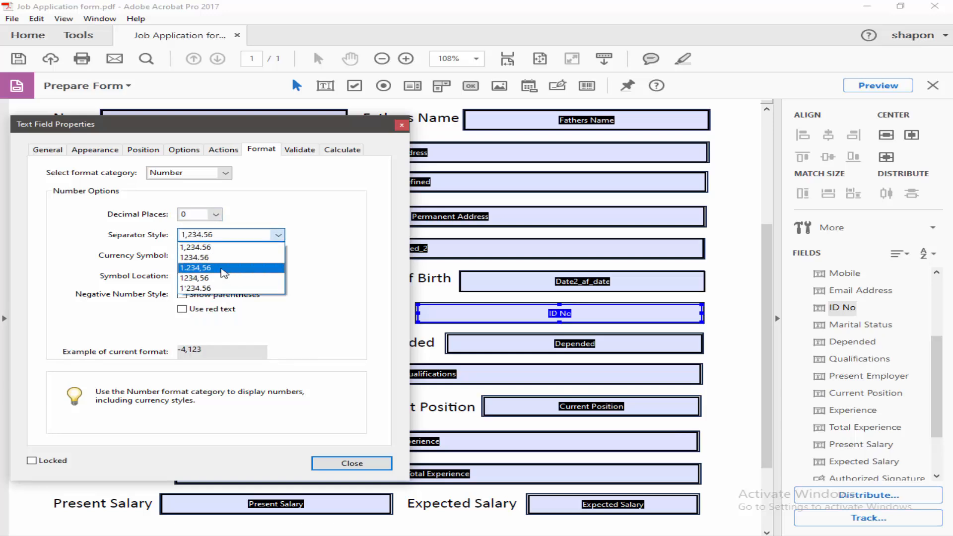
click(209, 257)
click(352, 463)
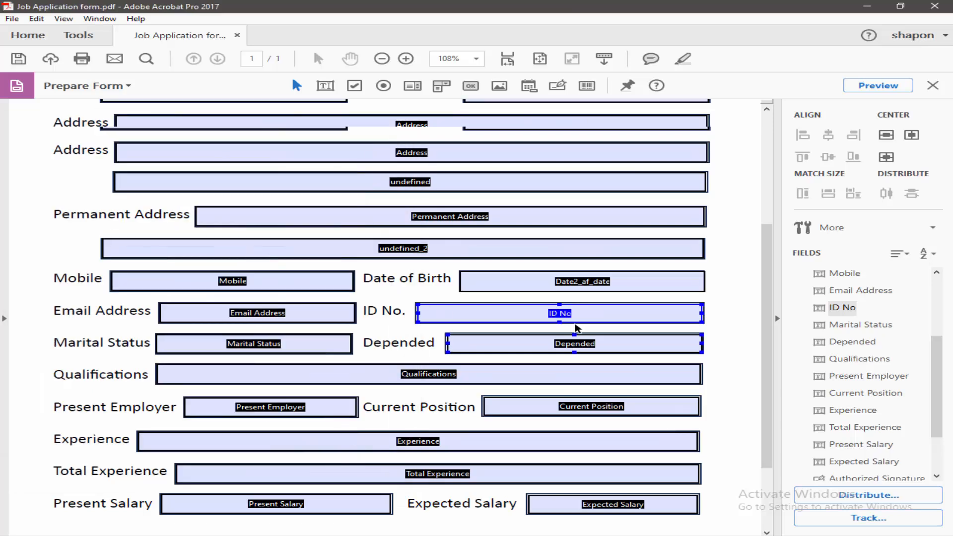
- Add an image field that covers the Photo box beside the form title
scroll(576, 328, up, 5)
click(638, 192)
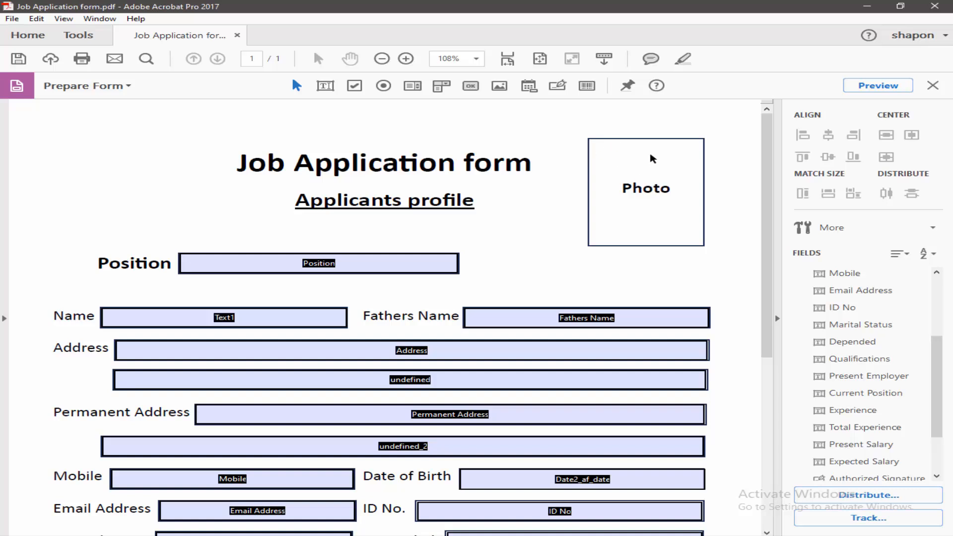
click(499, 86)
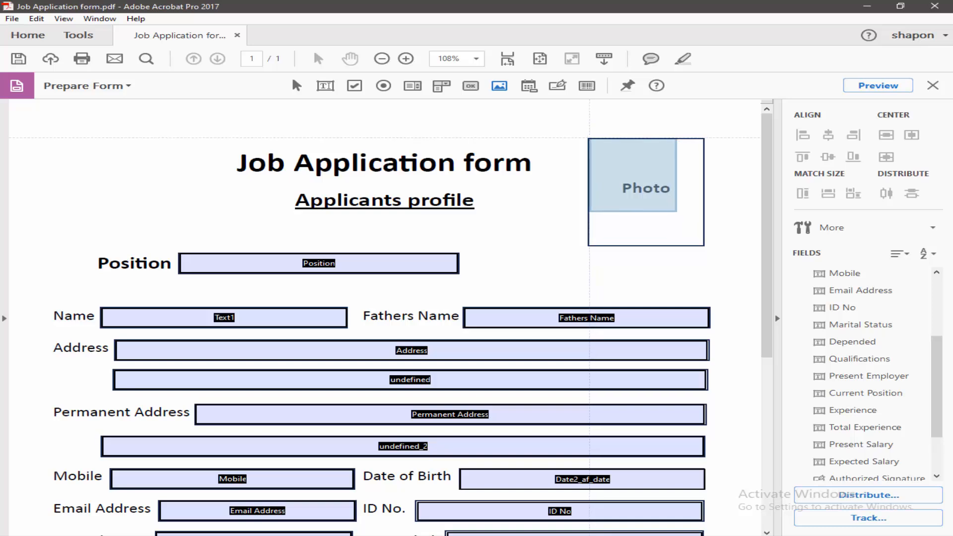
mouse_move(589, 139)
mouse_down()
mouse_move(697, 207)
mouse_move(705, 247)
mouse_up()
- Check the digital signature properties of the Applicant Signature field and close them unchanged
scroll(593, 290, down, 6)
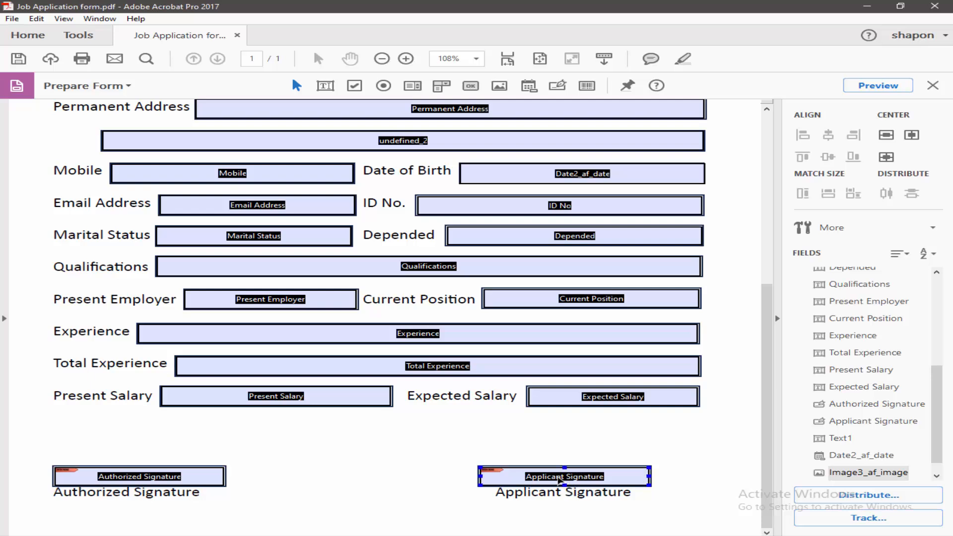
double_click(520, 479)
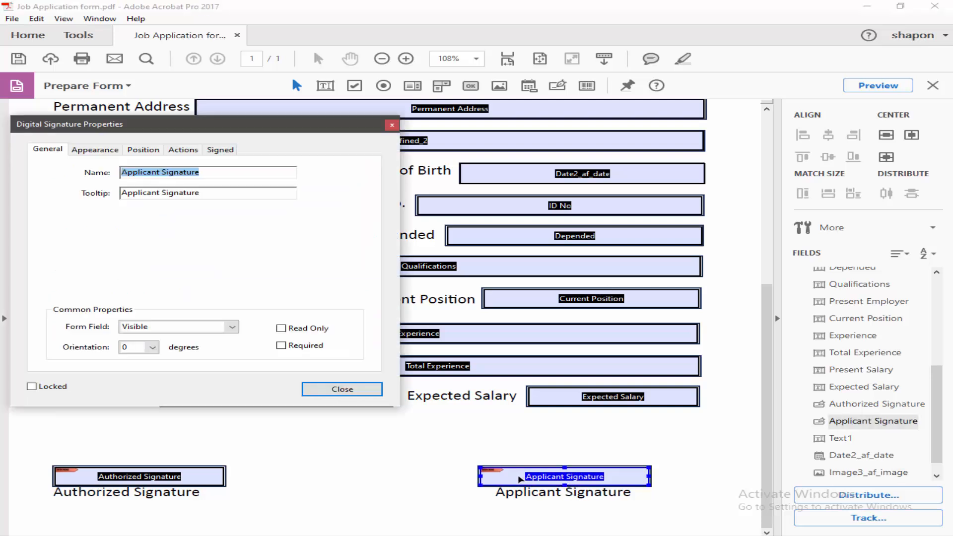
click(358, 391)
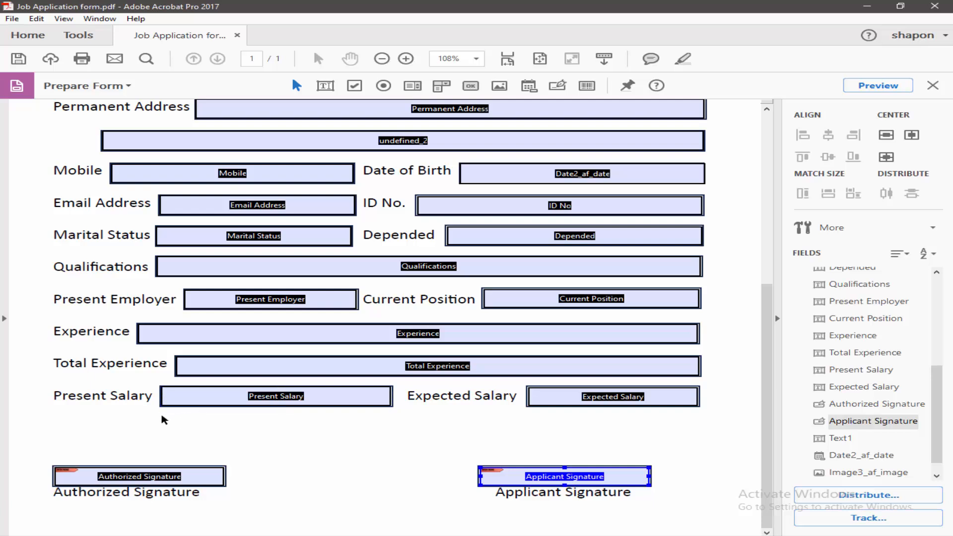
- Format the Present Salary field as a number with 0 decimal places and the 1234.56 separator style
double_click(238, 396)
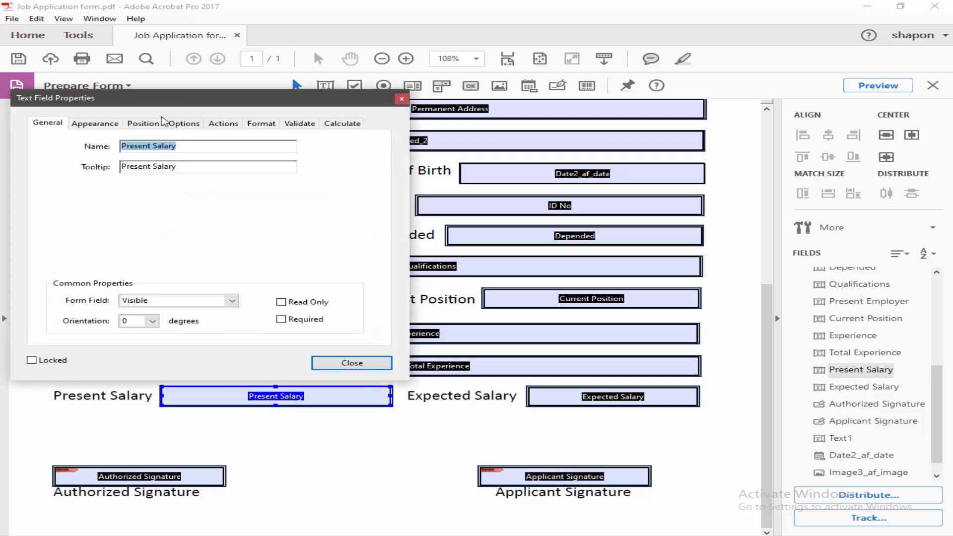
click(259, 123)
click(209, 146)
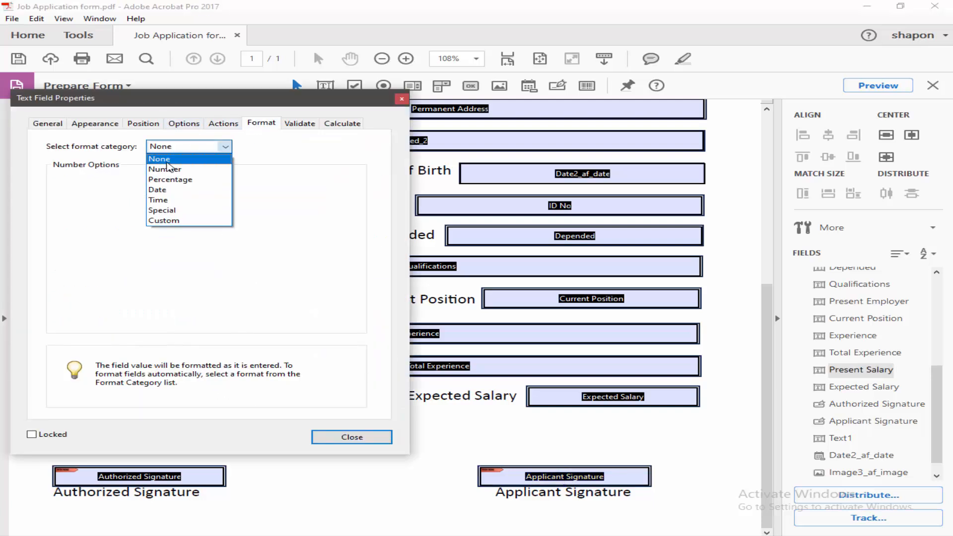
click(169, 166)
click(213, 149)
click(171, 169)
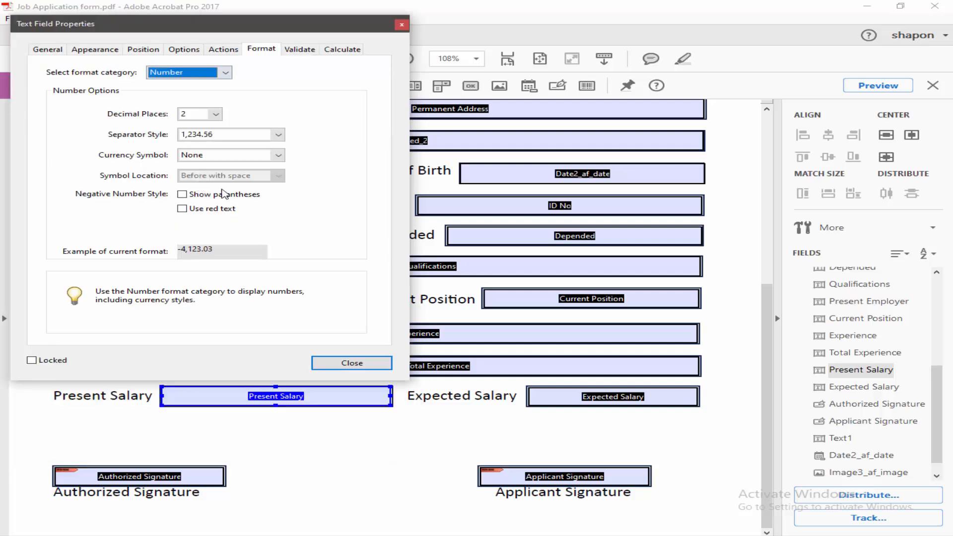
click(216, 114)
click(189, 122)
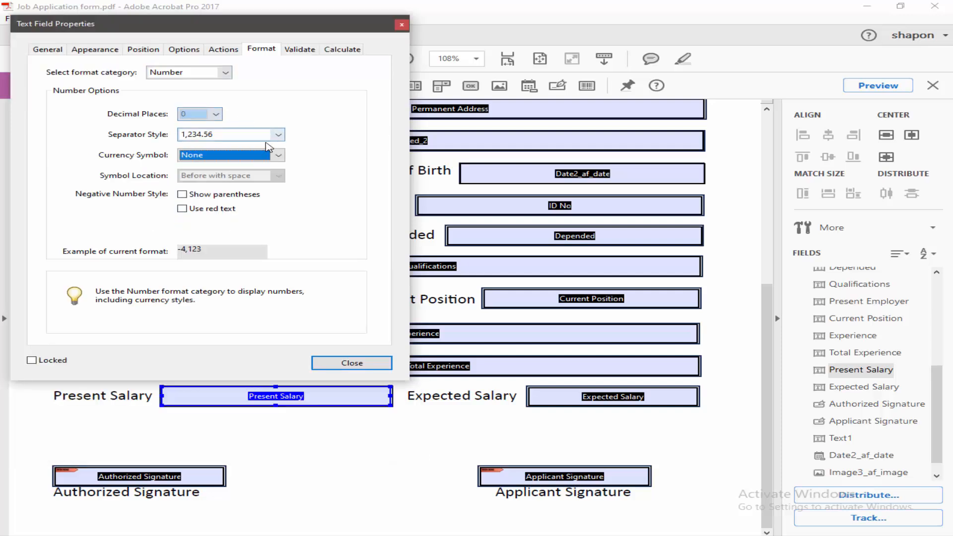
click(277, 135)
click(259, 157)
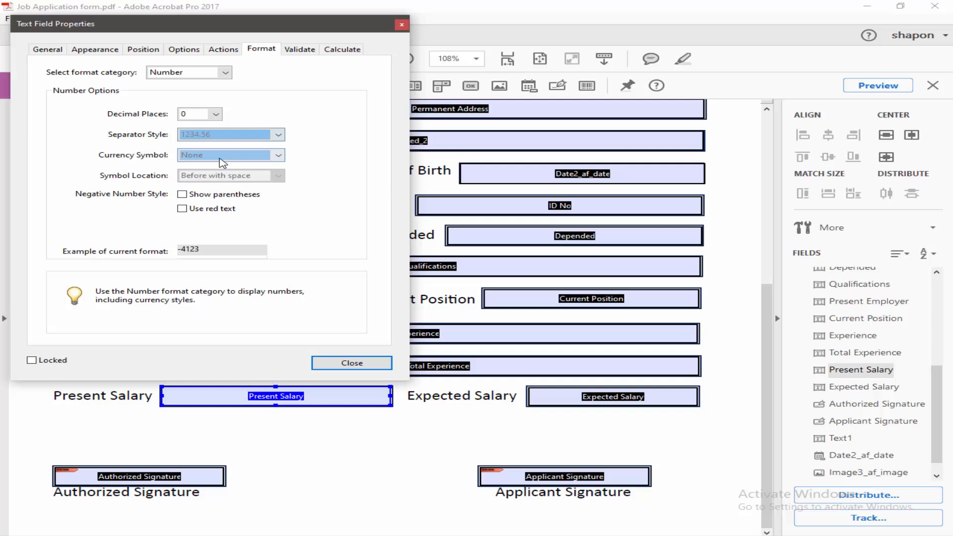
click(352, 363)
- Format the Expected Salary field as a number with 0 decimal places and the 1234.56 separator style
click(611, 395)
double_click(558, 400)
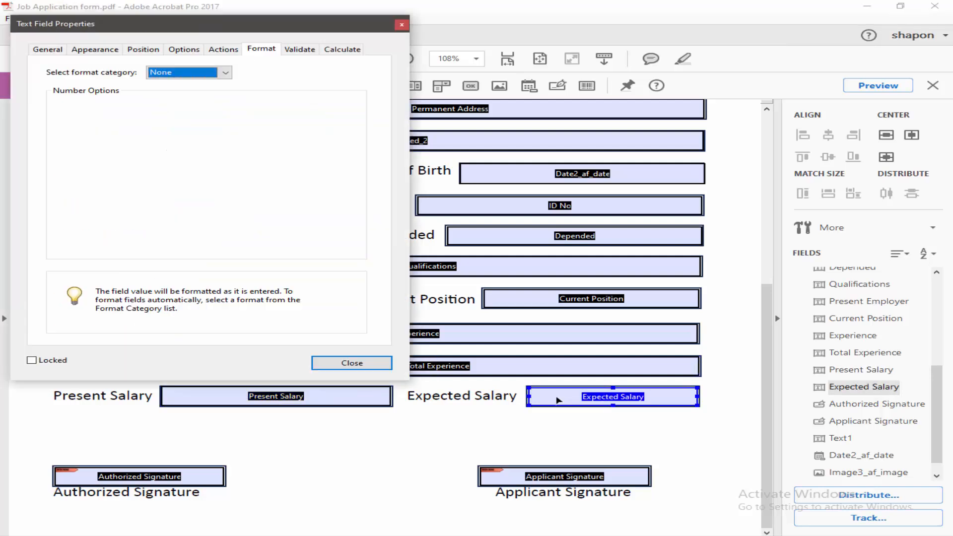
click(225, 73)
click(187, 90)
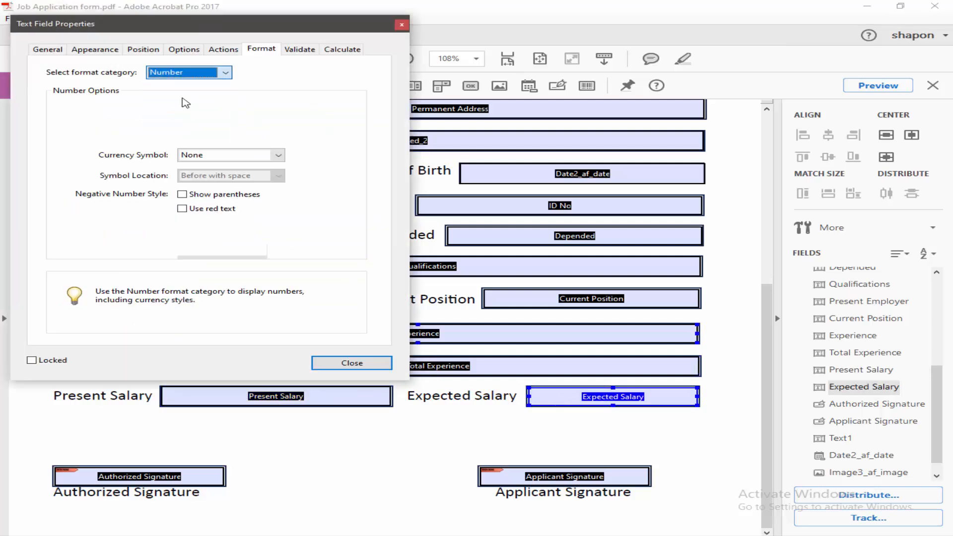
click(214, 115)
click(196, 125)
click(224, 135)
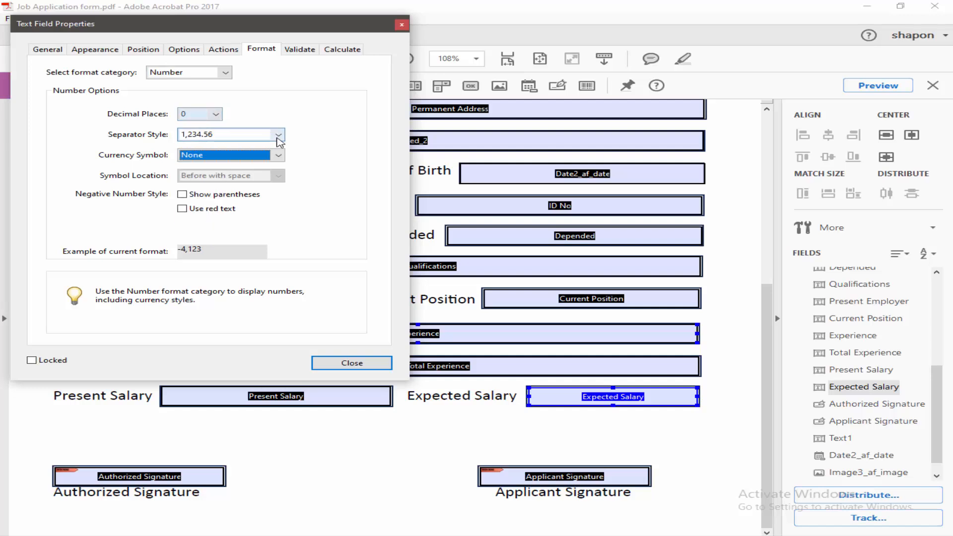
click(196, 157)
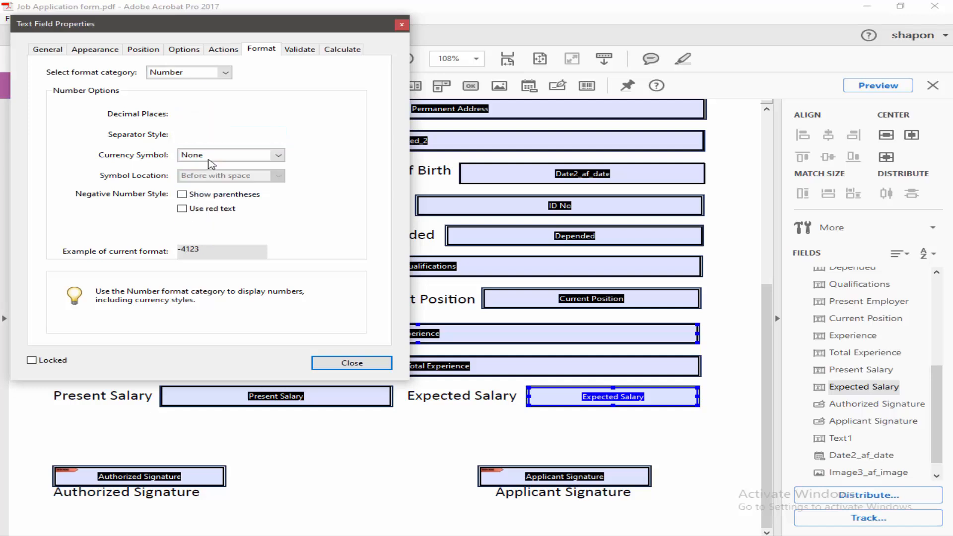
- Close the Expected Salary field's properties and switch the form to preview mode
click(348, 364)
scroll(177, 368, up, 5)
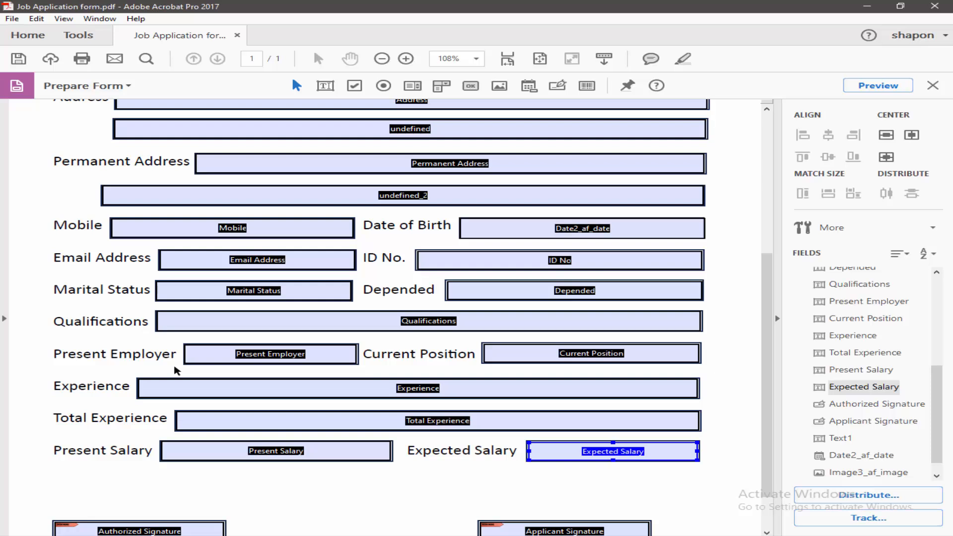
scroll(177, 370, up, 6)
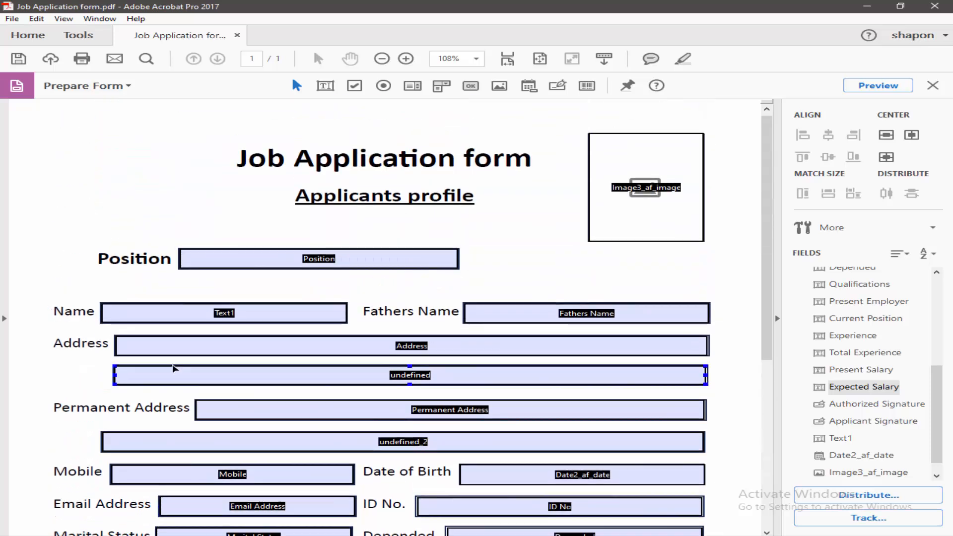
scroll(410, 314, up, 1)
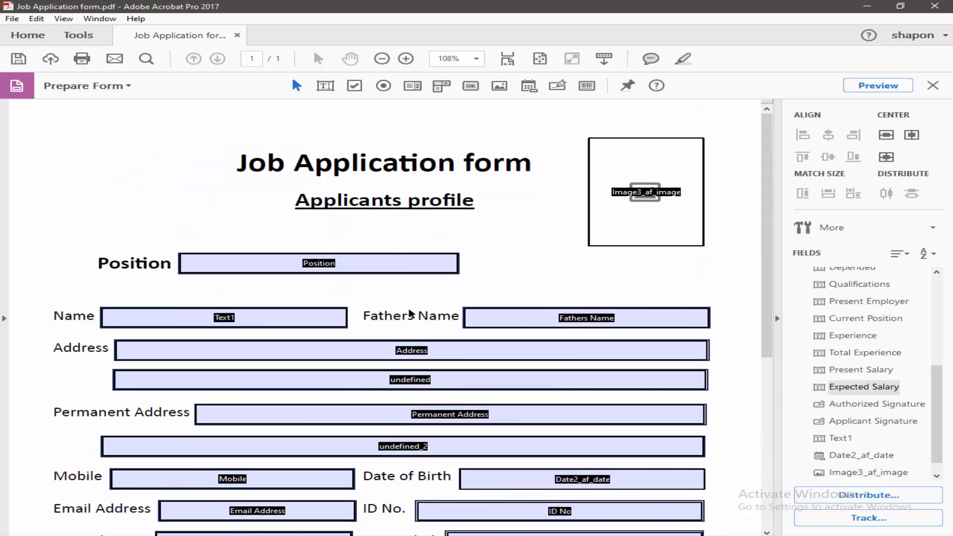
click(878, 86)
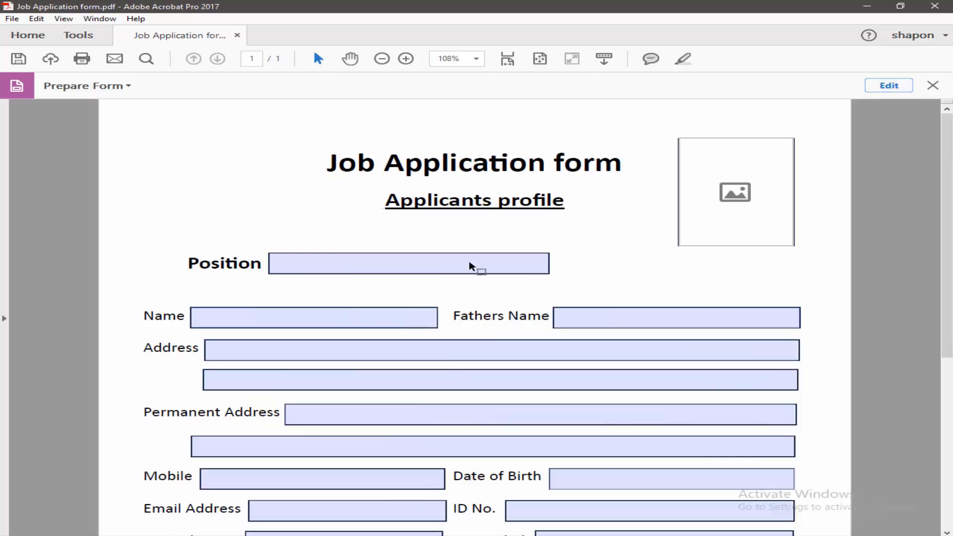
- Load the portrait photo of the man in the red shawl from the Desktop folder into the form's image field
click(733, 194)
click(557, 159)
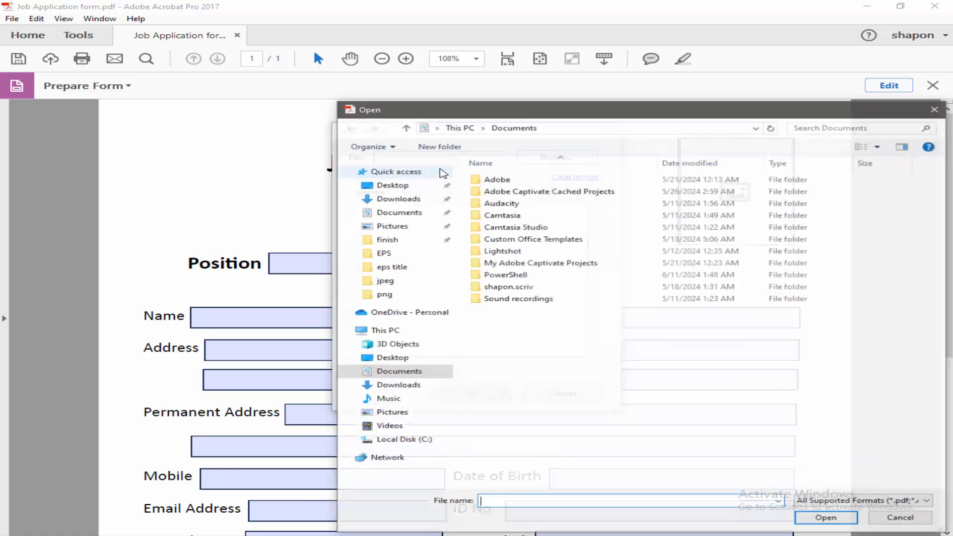
click(392, 184)
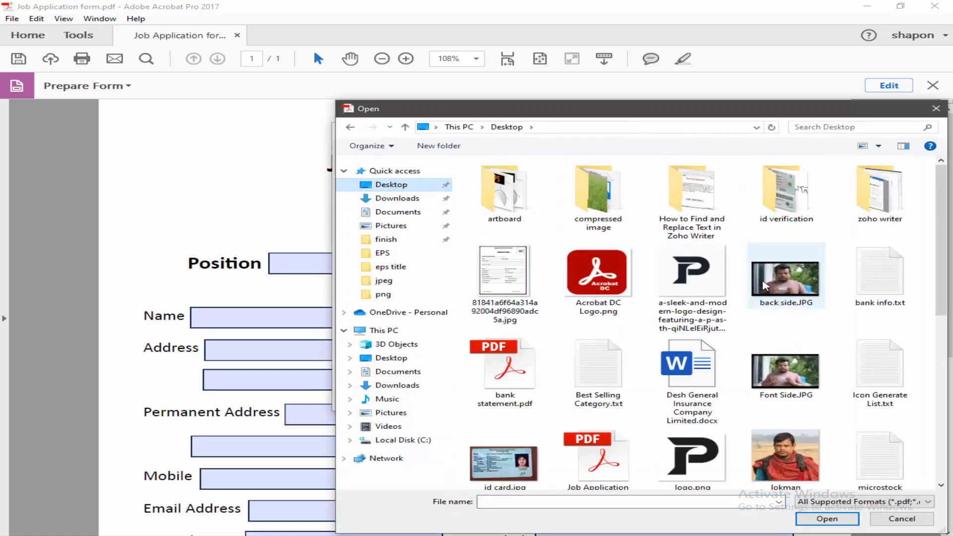
double_click(778, 431)
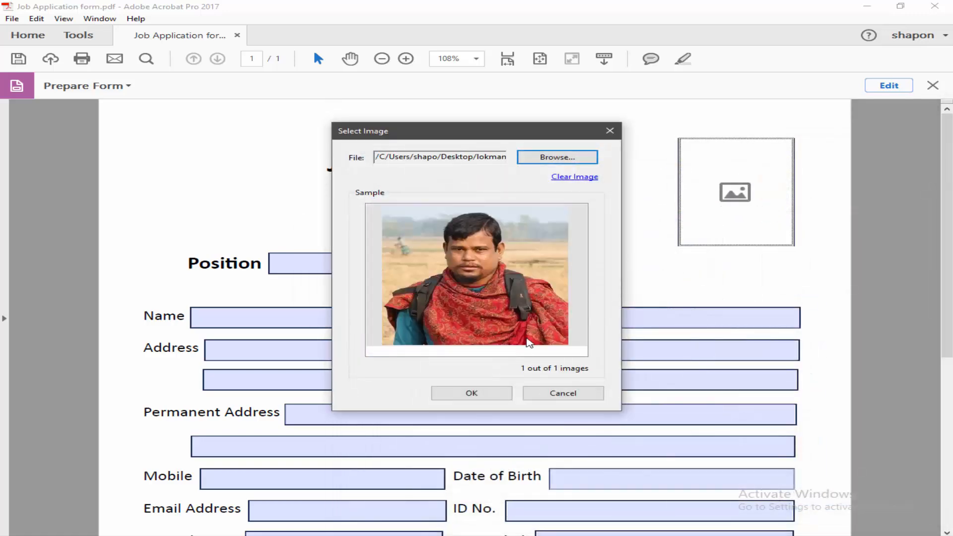
click(492, 394)
- Fill the Position field with "xdgfdsg" and enter sample names in the Name and Fathers Name fields
scroll(647, 266, down, 3)
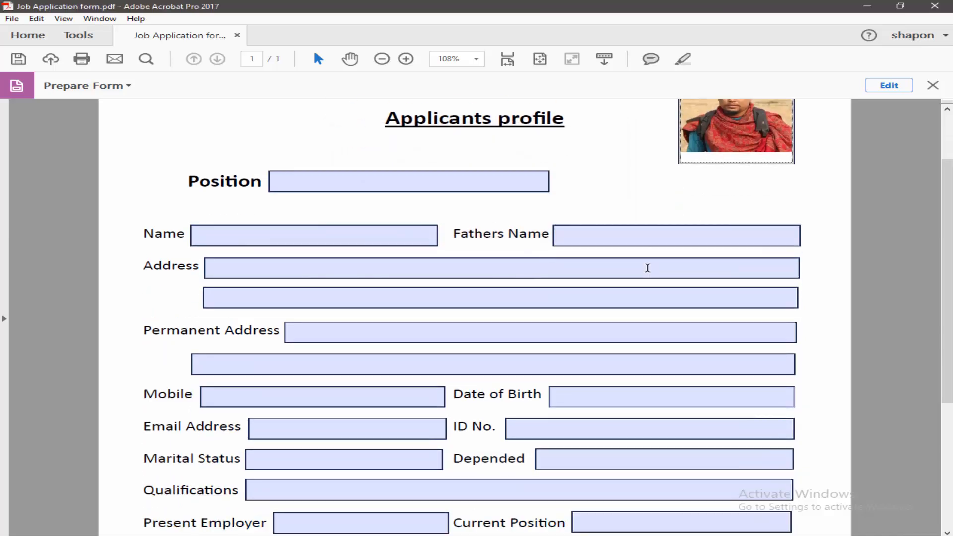
scroll(481, 316, up, 3)
click(321, 259)
text(xdgfdsg)
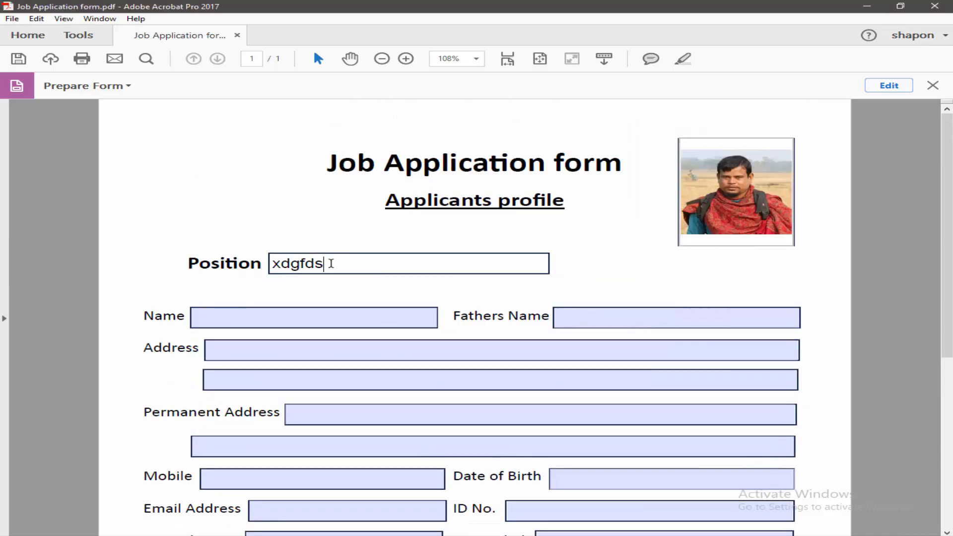
click(242, 312)
text(sdfdf)
text(dfdf)
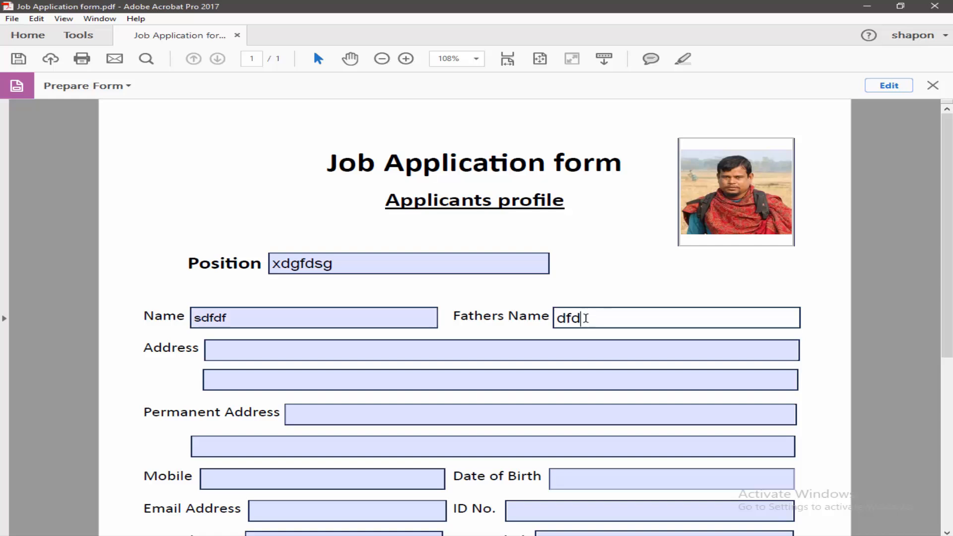
- Fill both lines of Address and both lines of Permanent Address with short sample text
scroll(449, 329, down, 3)
click(278, 272)
text(dfdsf)
click(263, 236)
text(d)
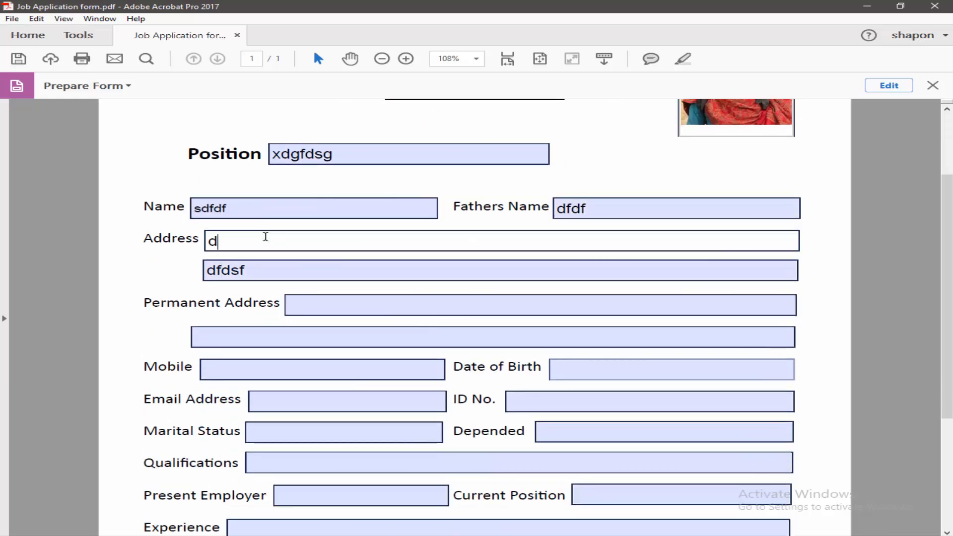
text(sf)
click(334, 302)
text(sdfd)
click(271, 334)
text(sdf)
- Enter a sample phone number in the Mobile field and pick a Date of Birth from the calendar
click(252, 368)
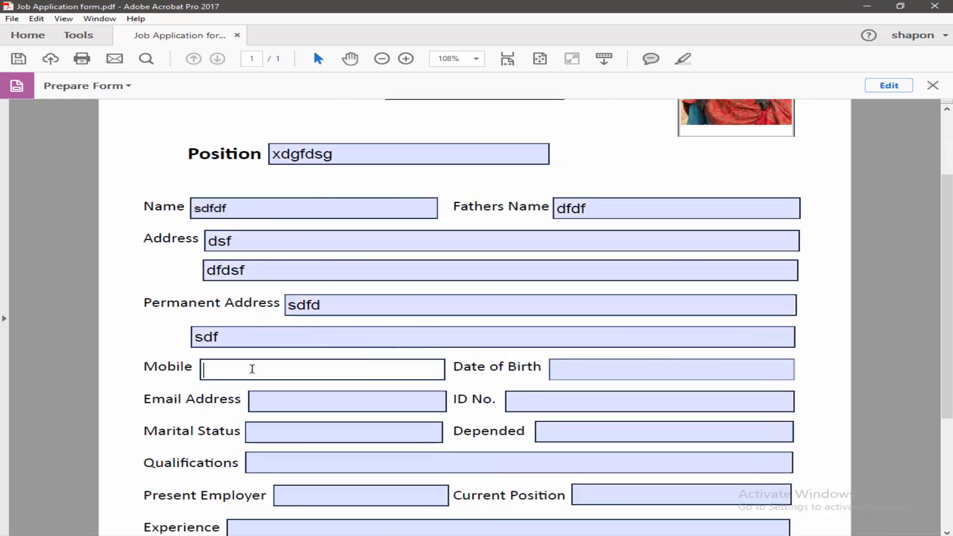
text(42425452)
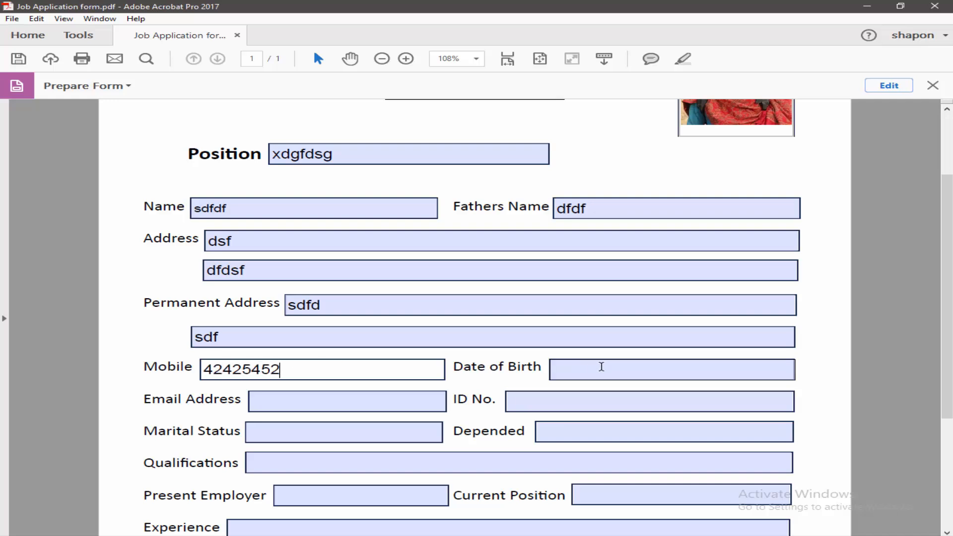
click(607, 368)
click(803, 371)
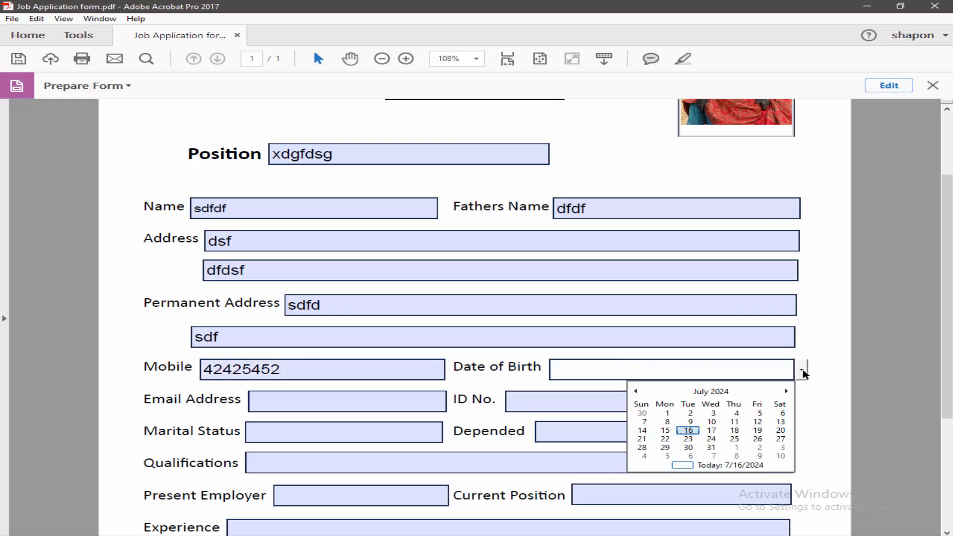
click(705, 431)
- Fill Depended with "dfdsf" and Marital Status with "df", and enter a sample ID number and email address
scroll(670, 417, down, 3)
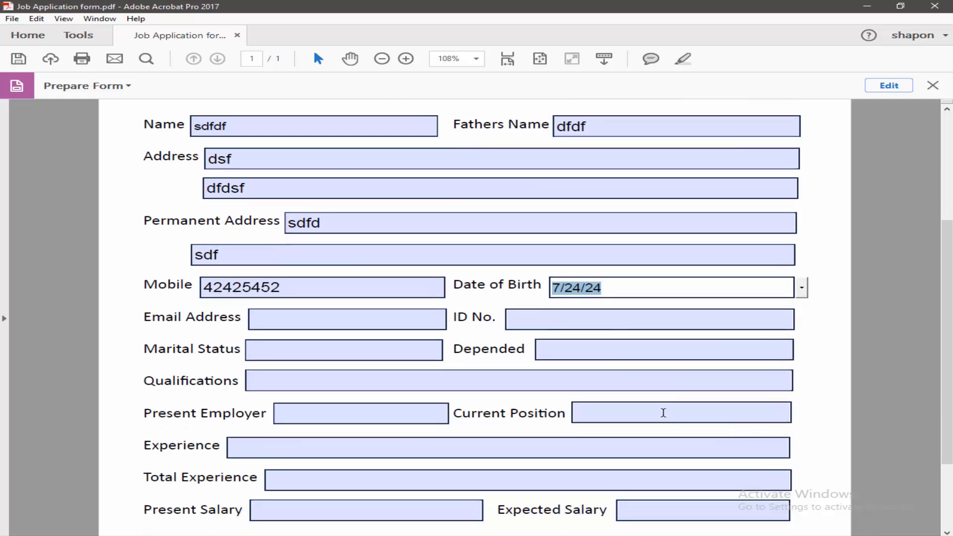
click(585, 346)
text(dfdsf)
click(574, 325)
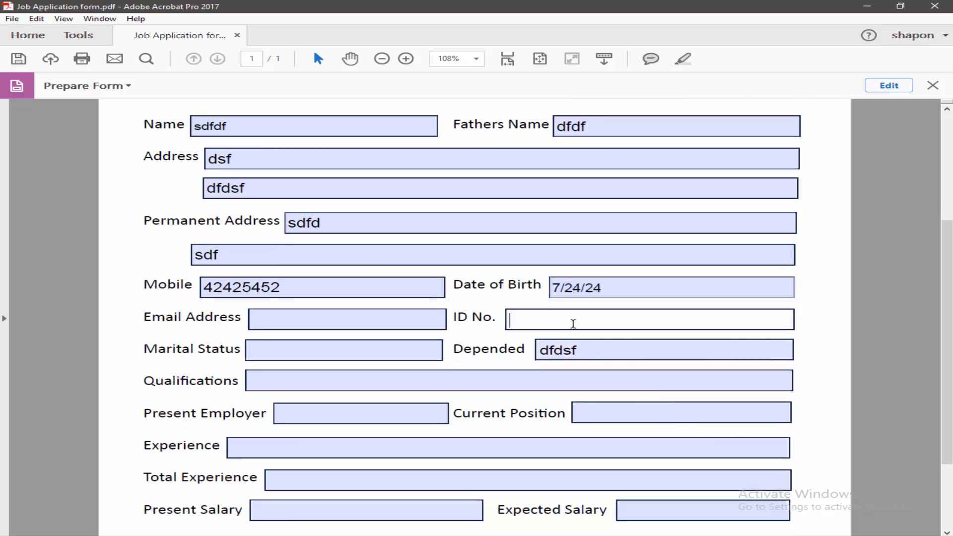
click(305, 320)
text(sdfdf)
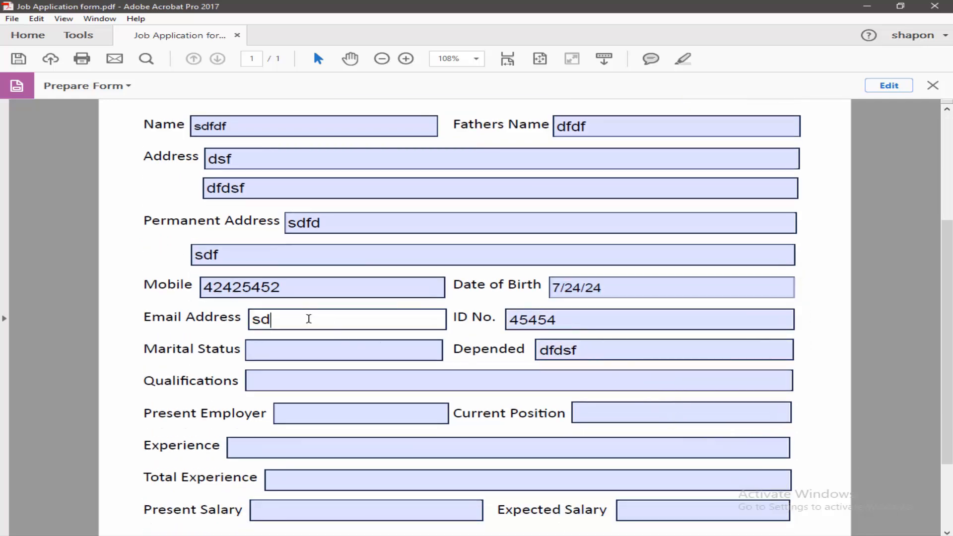
click(308, 347)
text(df)
- Test the Authorized Signature and Applicant Signature fields, cancelling the digital ID configuration each time
scroll(398, 428, down, 3)
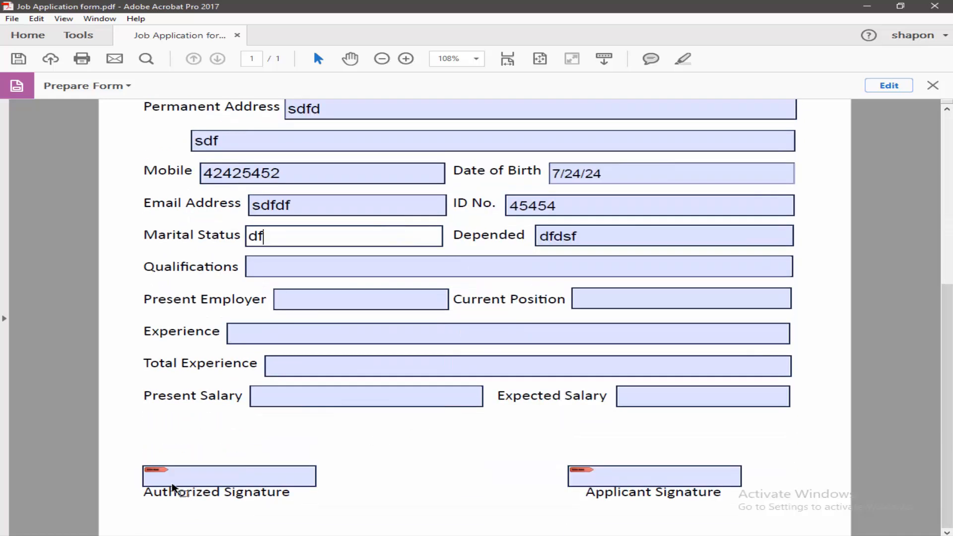
click(273, 480)
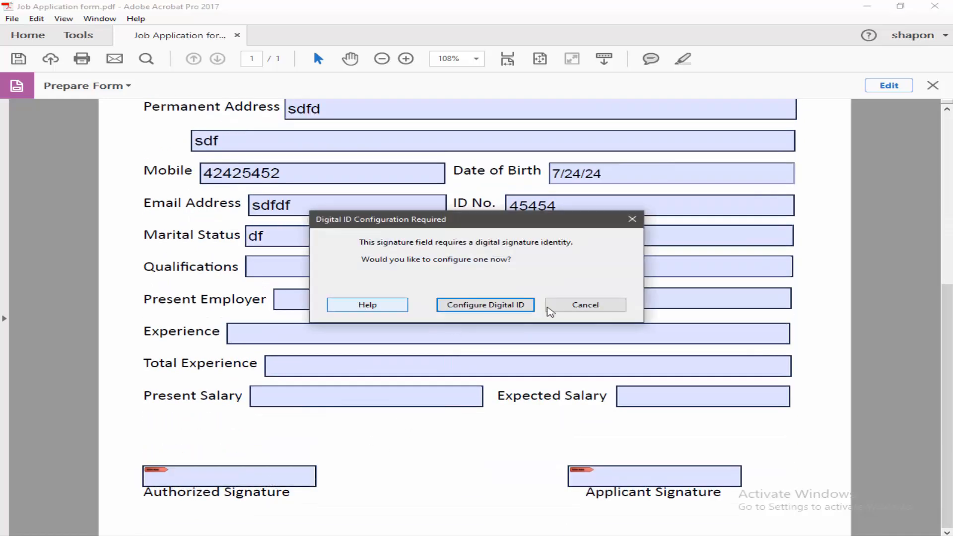
click(586, 305)
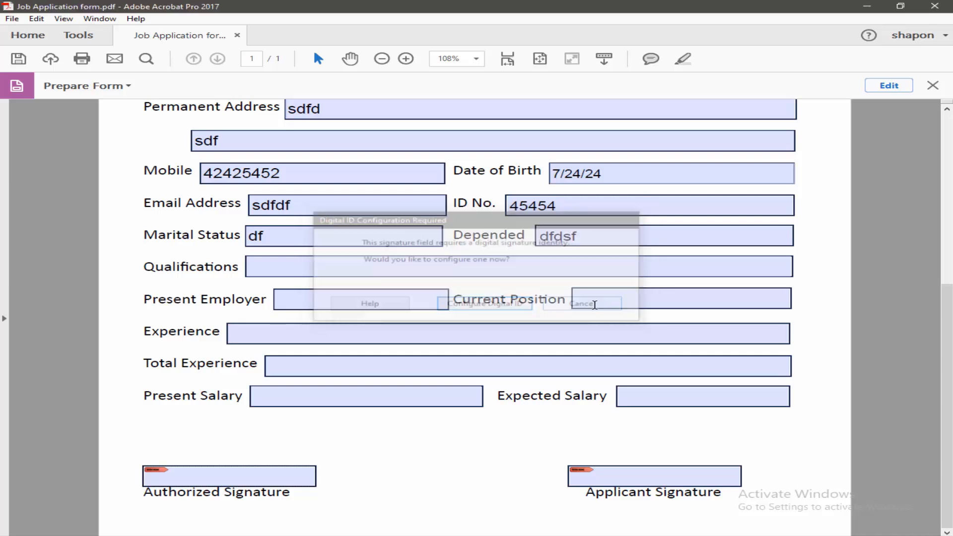
click(603, 475)
click(584, 307)
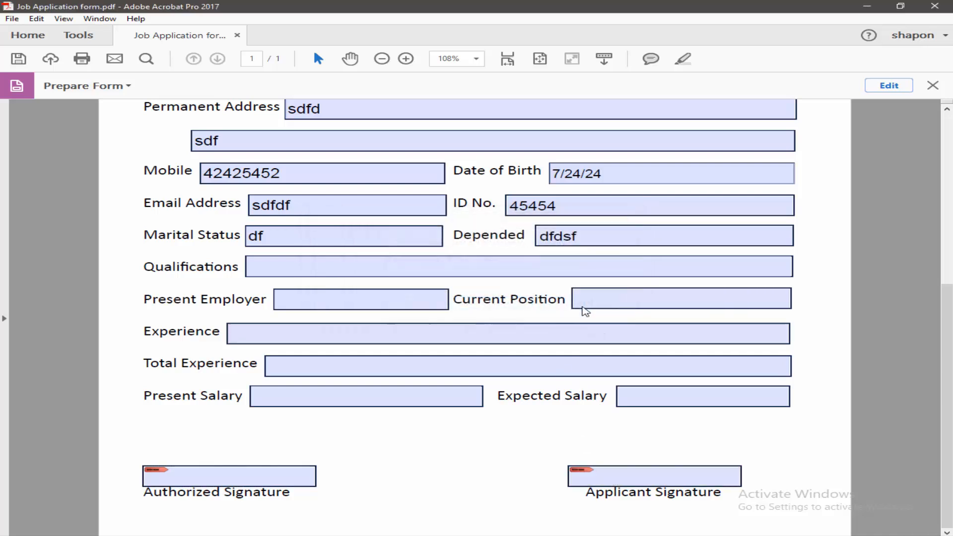
- Return to form editing and replace the Authorized Signature digital signature field with a text field that fills its box
click(889, 85)
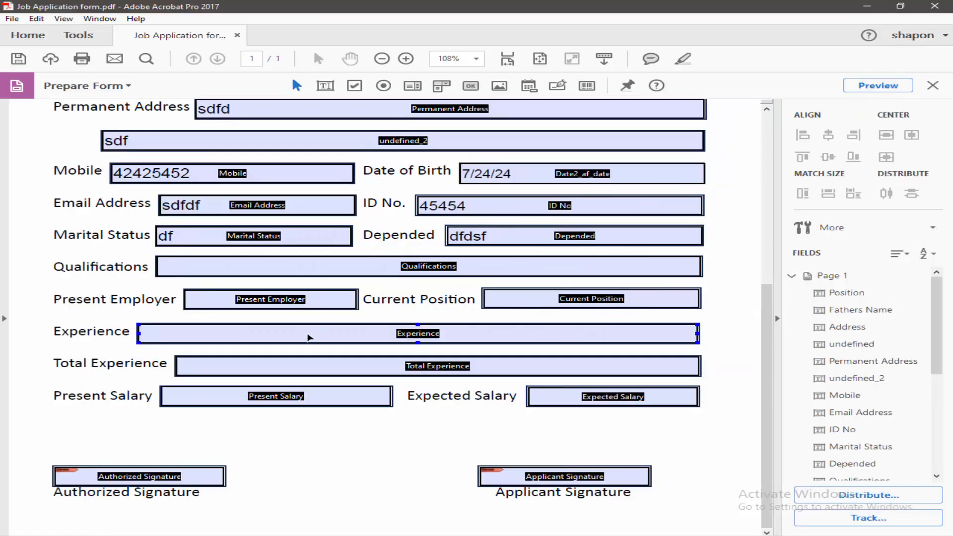
scroll(136, 462, up, 4)
scroll(149, 446, down, 2)
scroll(190, 442, down, 1)
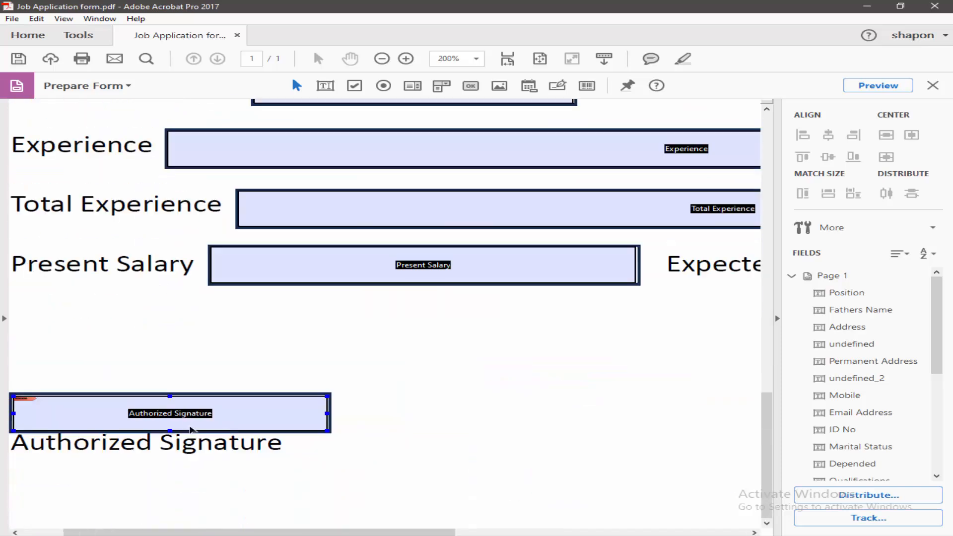
scroll(208, 497, left, 3)
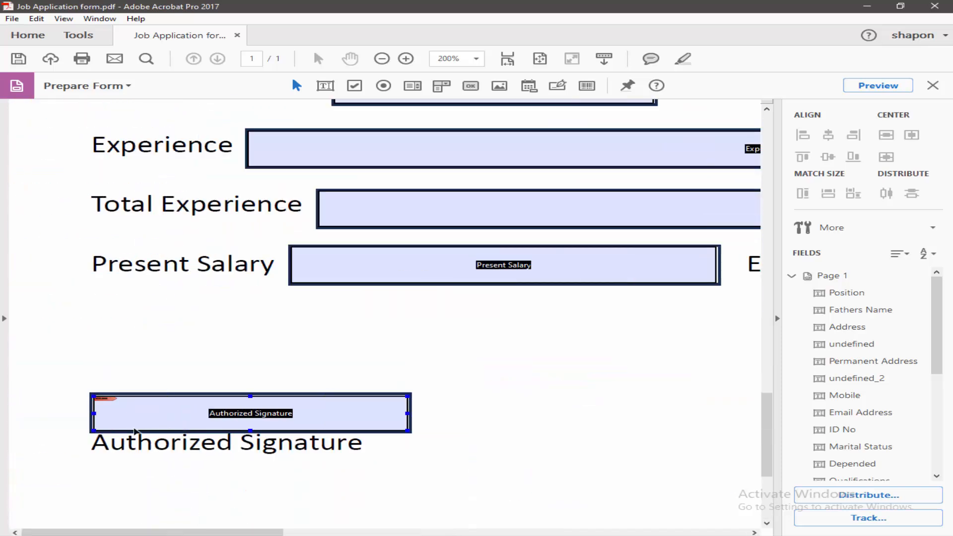
scroll(195, 437, up, 2)
click(192, 404)
key(Delete)
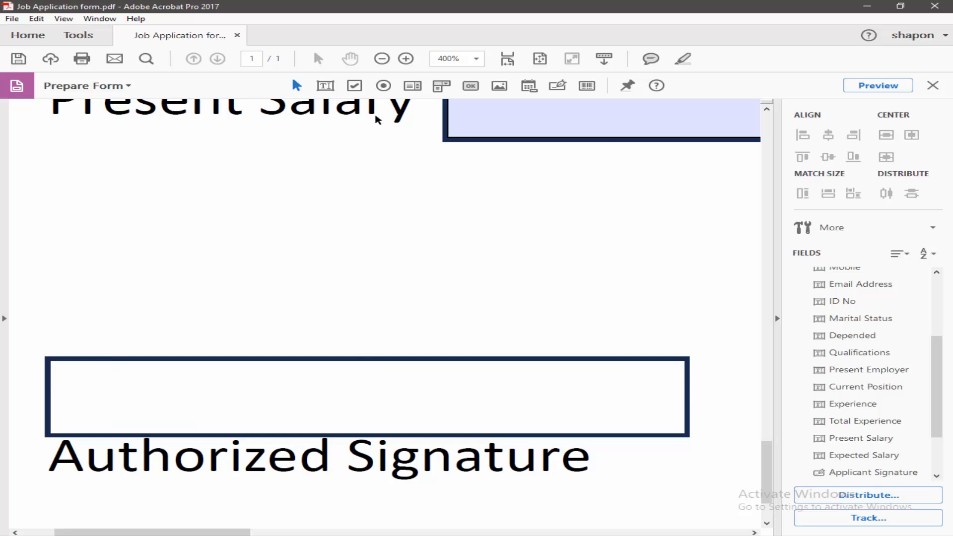
click(326, 87)
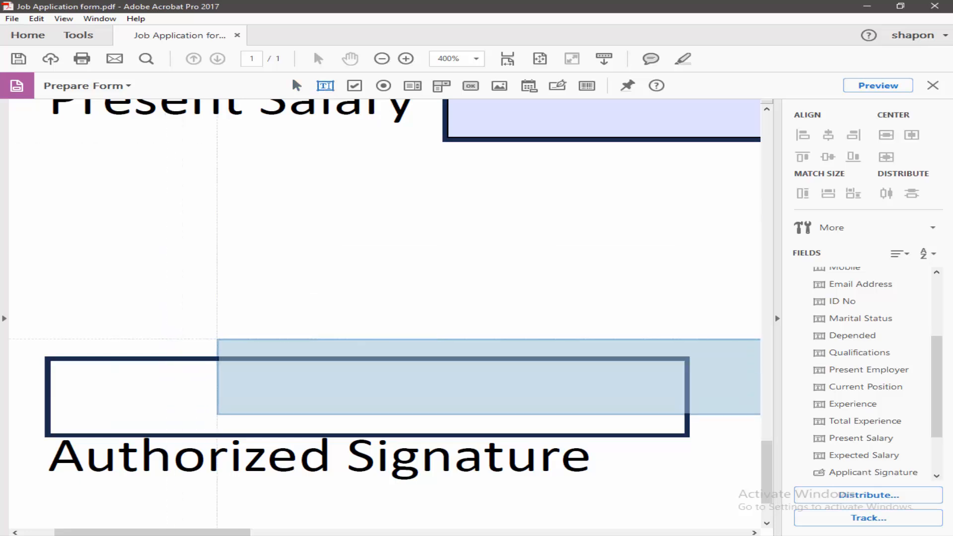
drag(50, 359, 686, 435)
- Replace the Applicant Signature digital signature field with a text field stretched to fill the whole box
scroll(726, 387, down, 4)
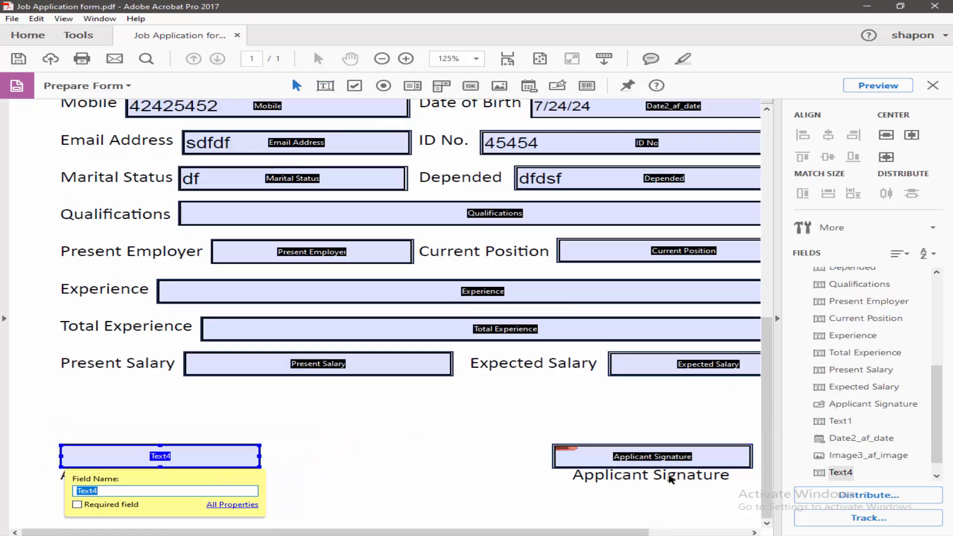
scroll(743, 479, up, 4)
click(517, 409)
key(Delete)
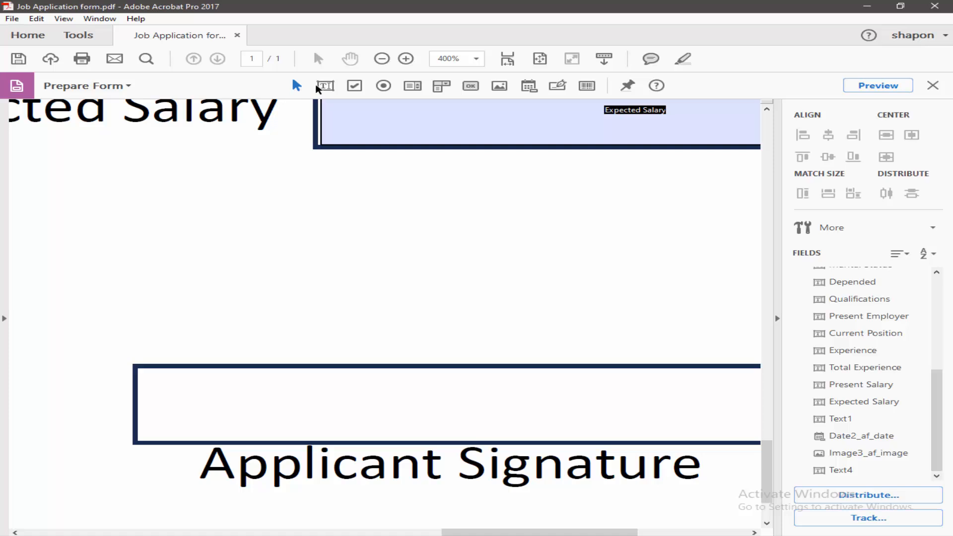
click(325, 85)
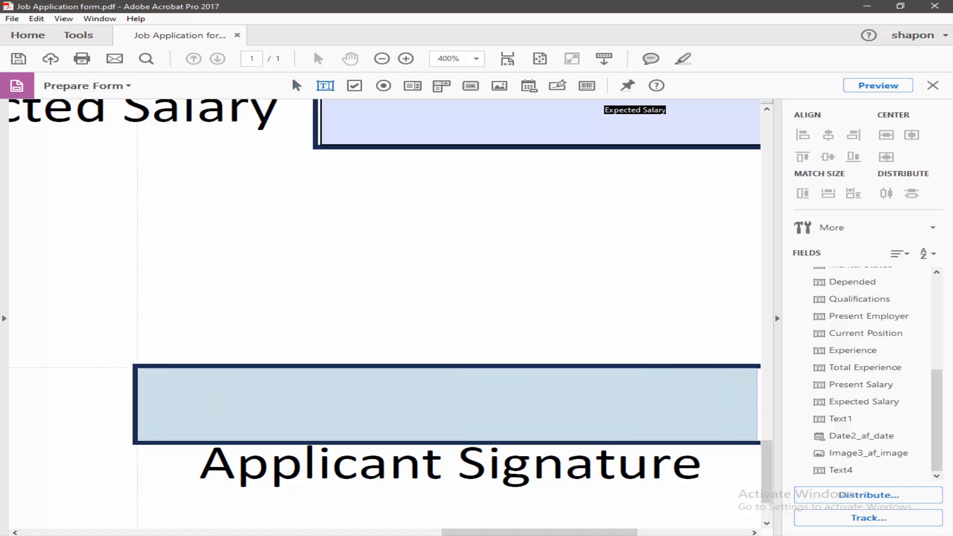
click(137, 368)
drag(609, 533, 685, 533)
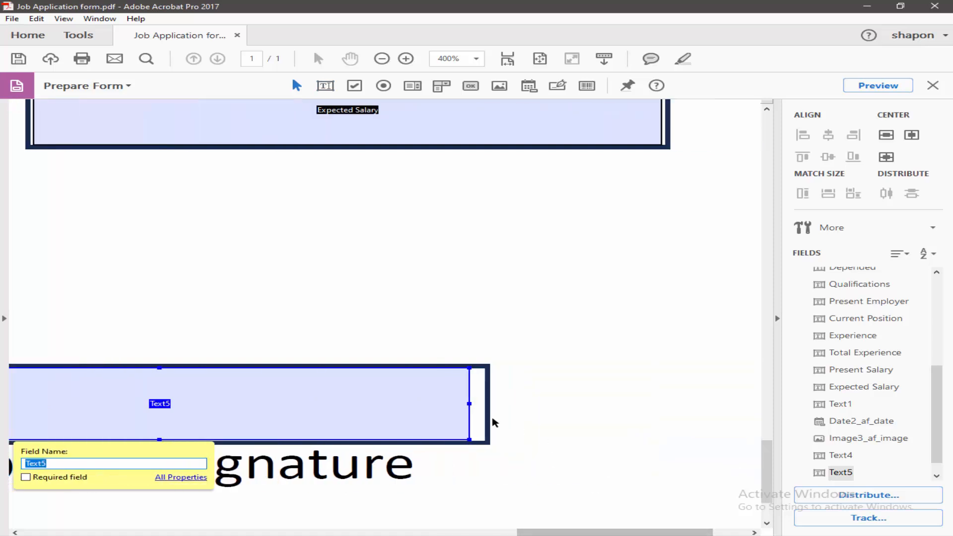
click(448, 411)
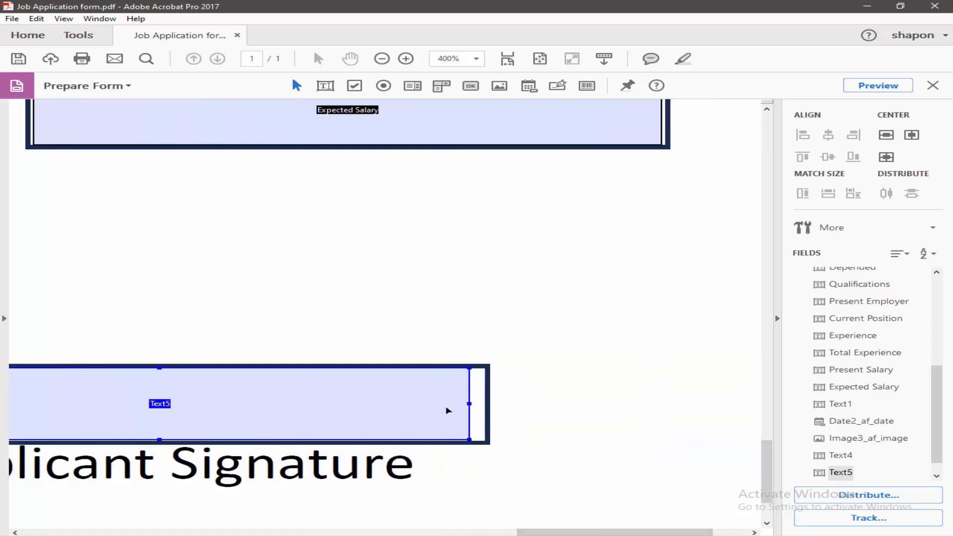
drag(470, 404, 484, 407)
- Preview the form and look over the filled fields, the photo and the signature boxes
click(891, 90)
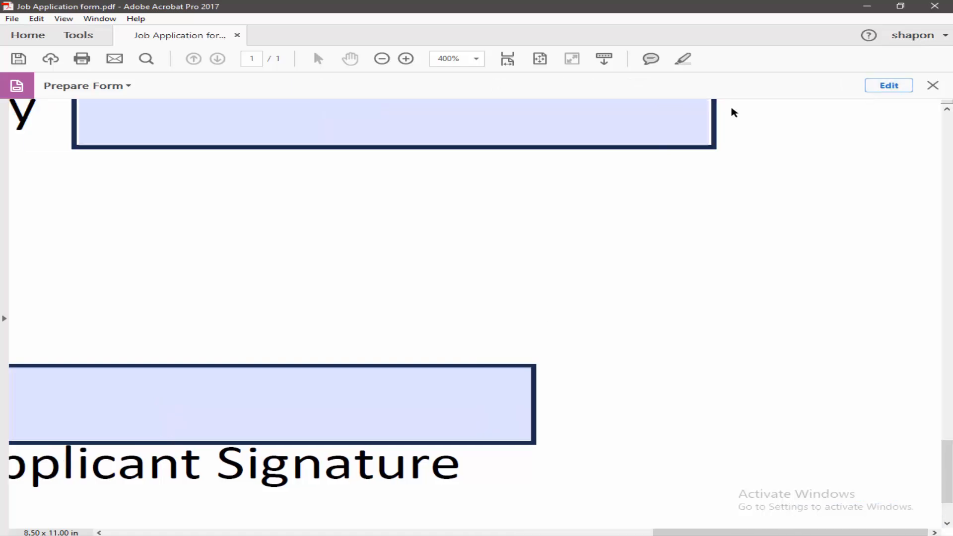
scroll(556, 280, down, 3)
scroll(527, 324, down, 3)
scroll(517, 334, up, 2)
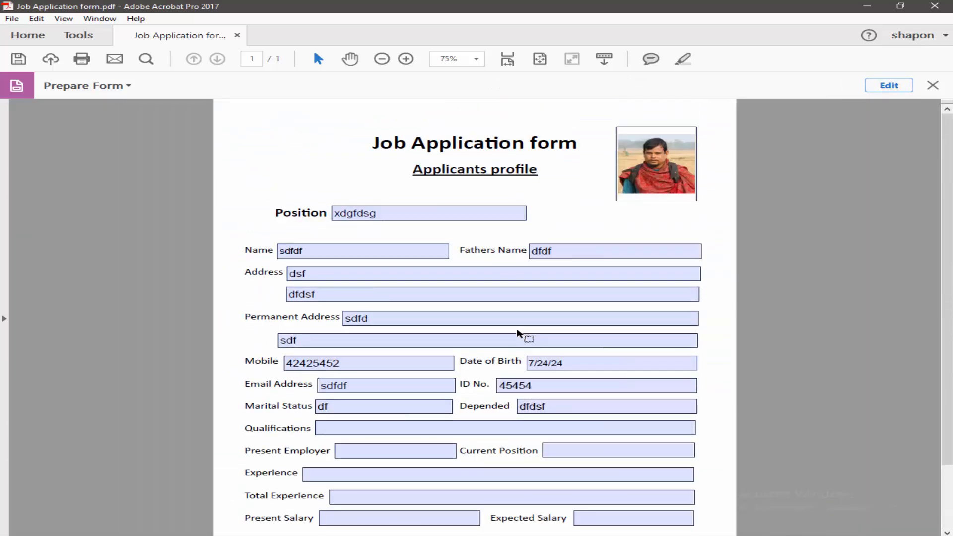
scroll(651, 225, up, 3)
scroll(650, 224, up, 3)
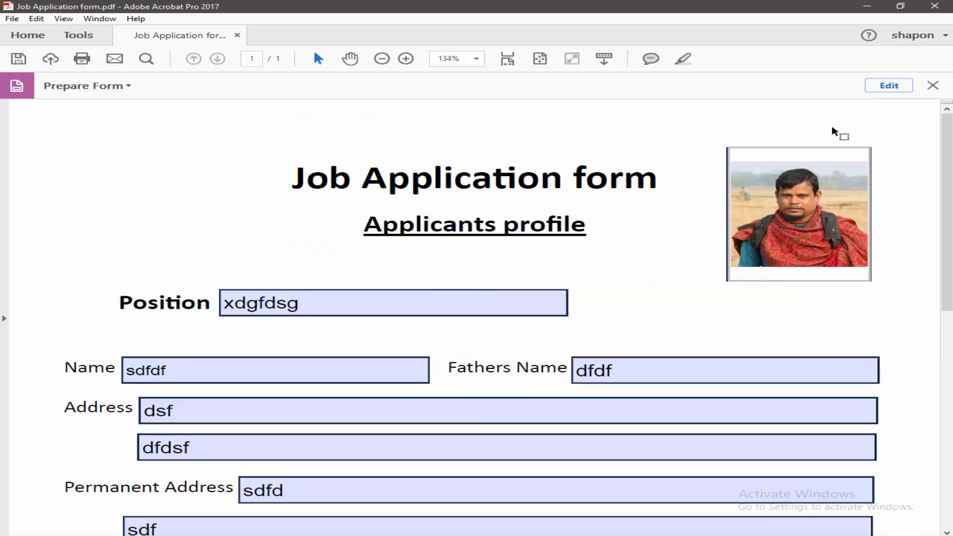
click(889, 85)
double_click(757, 186)
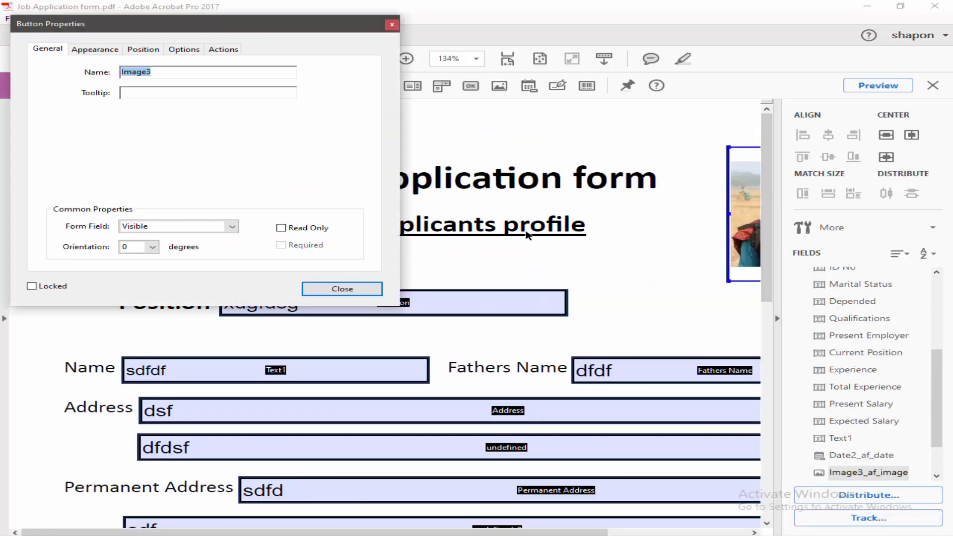
click(354, 290)
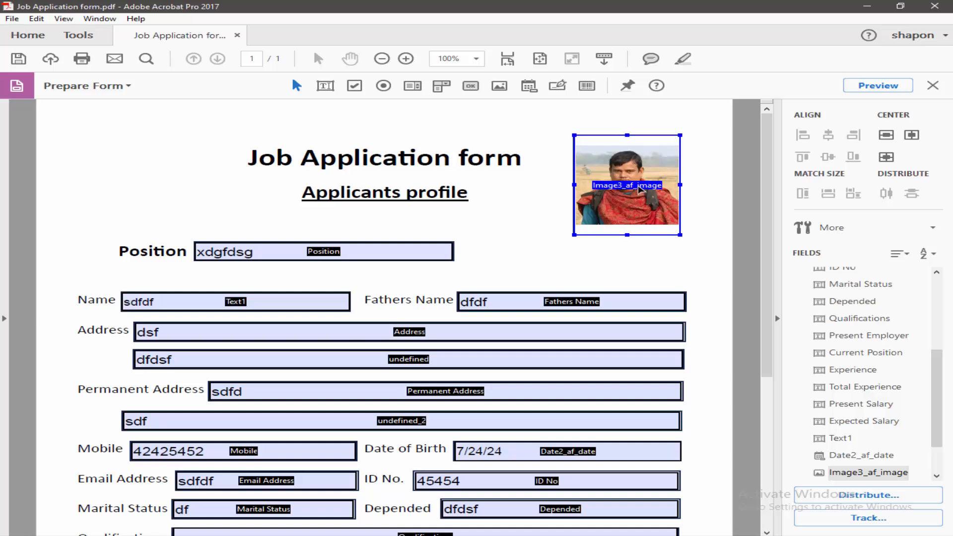
click(879, 86)
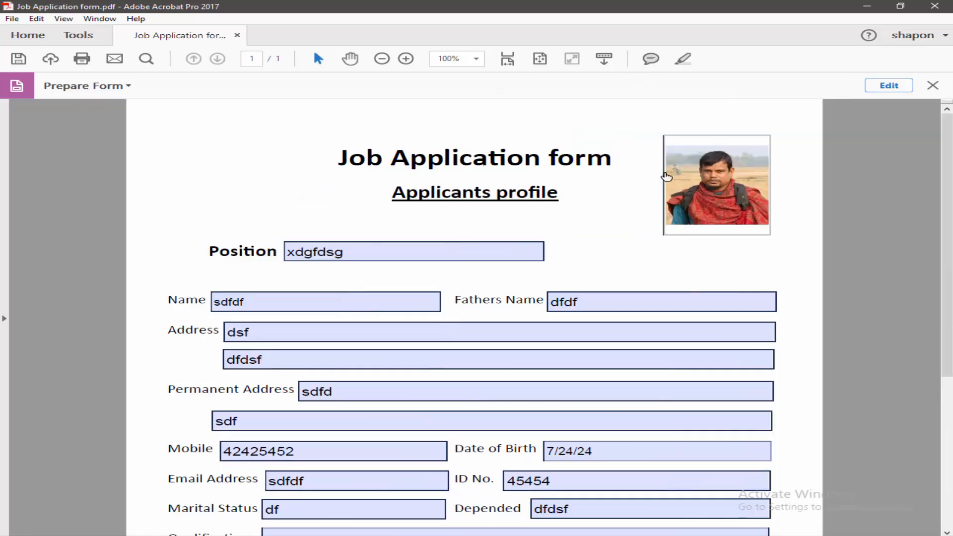
- Remove the applicant's picture from the photo field by confirming an empty image selection
click(708, 167)
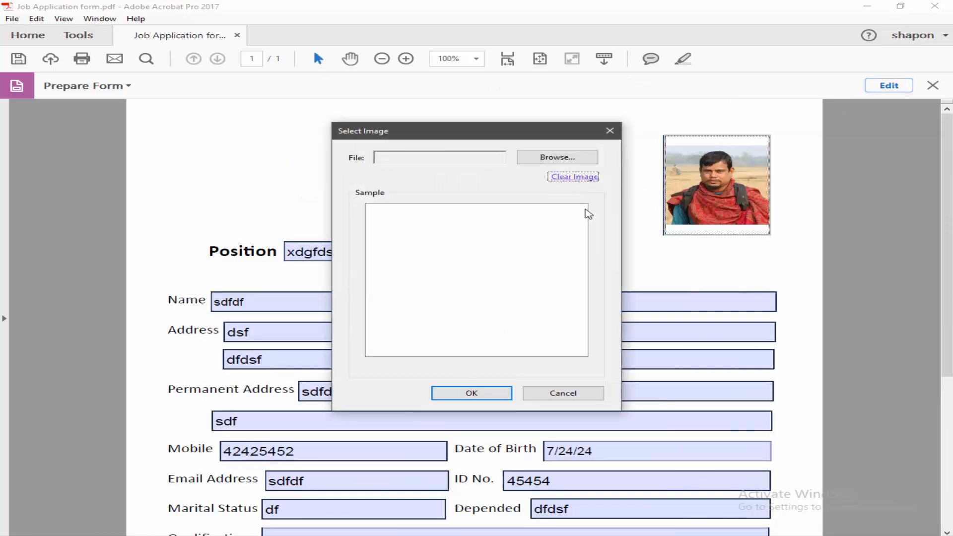
click(470, 399)
scroll(686, 266, down, 3)
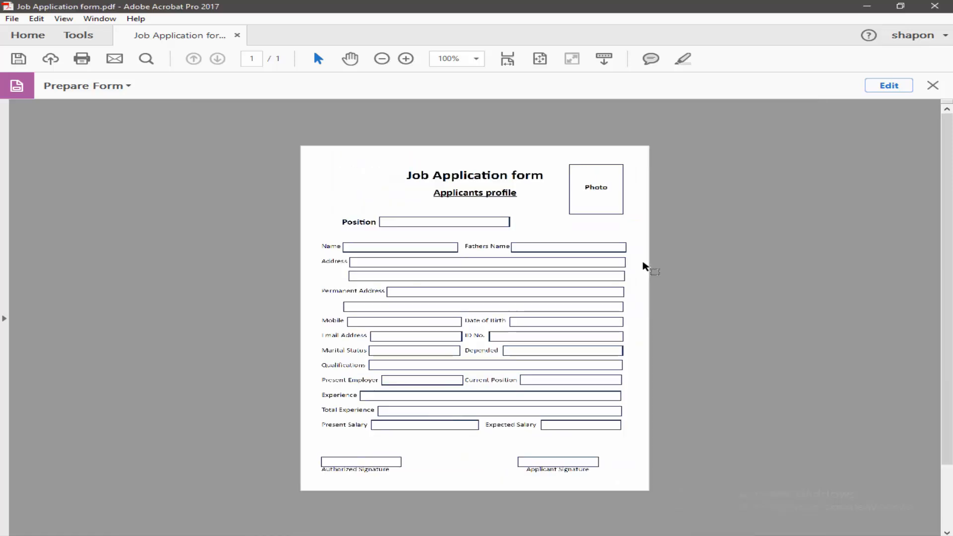
- Delete the test entries from the Depended and ID No. fields
scroll(645, 266, up, 2)
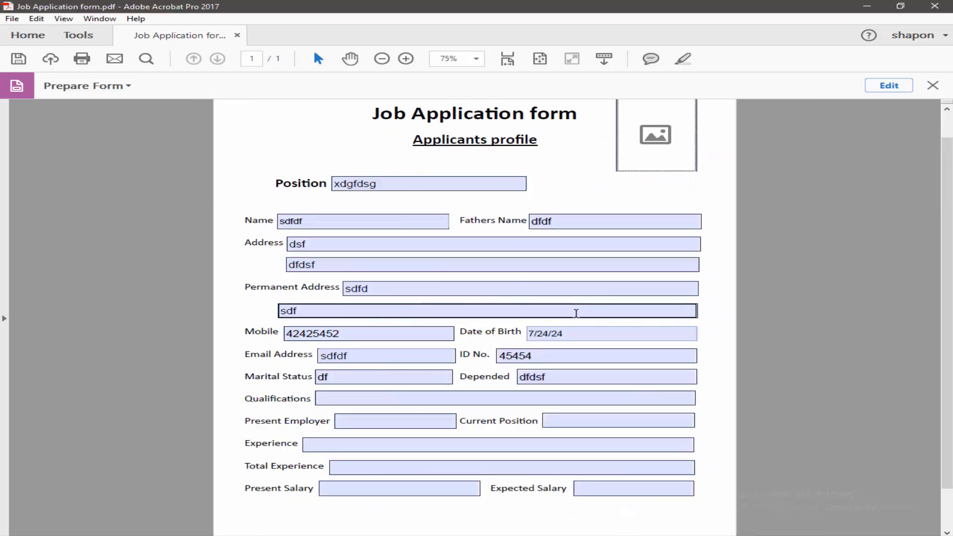
scroll(577, 312, up, 1)
scroll(580, 317, down, 3)
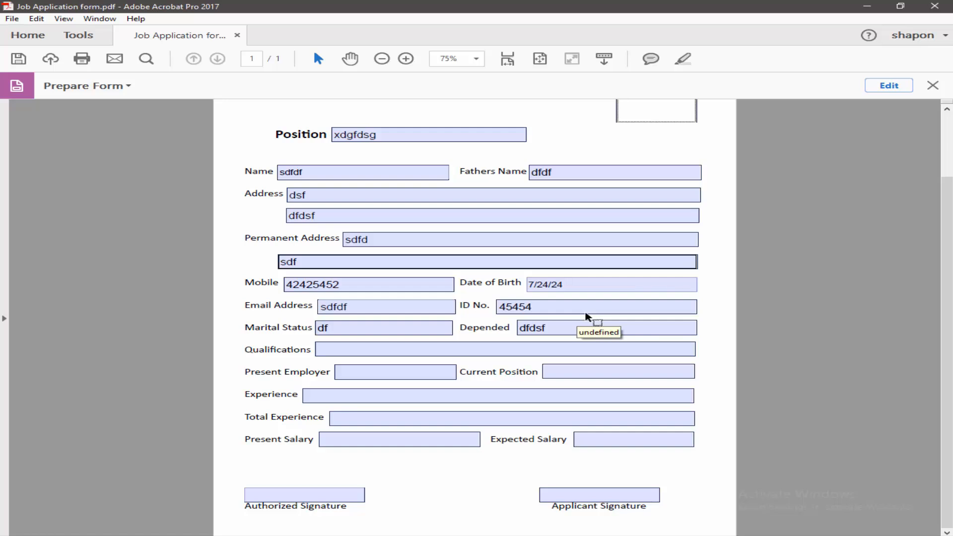
click(566, 326)
key(BackSpace)
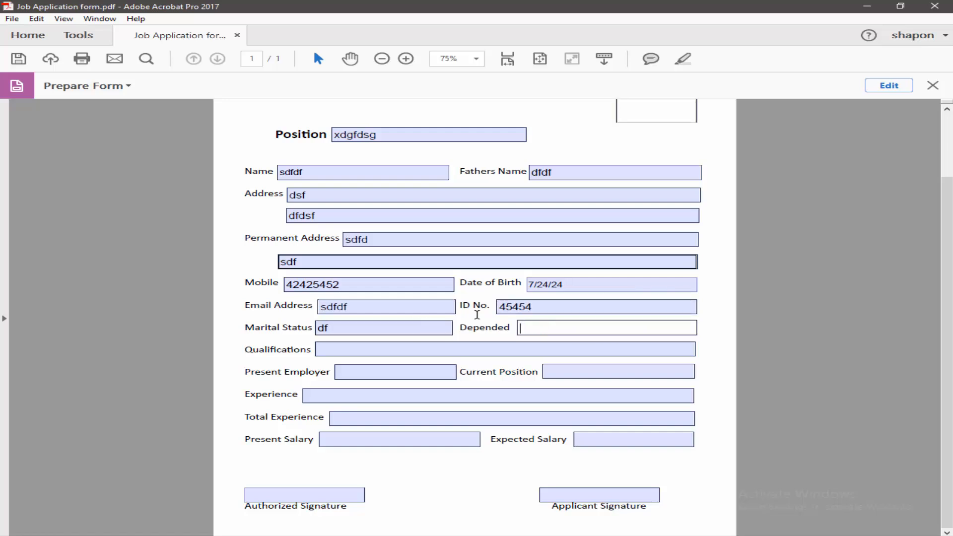
drag(551, 308, 440, 302)
key(BackSpace)
- Delete the test entries from the Email Address and Mobile fields
click(383, 308)
key(BackSpace)
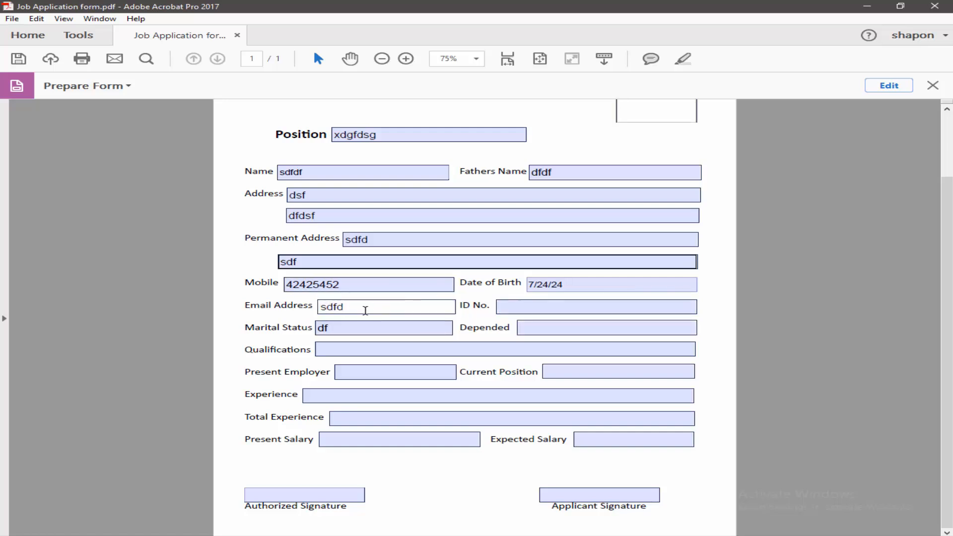
drag(364, 308, 209, 311)
key(BackSpace)
key(shift+Tab)
key(BackSpace)
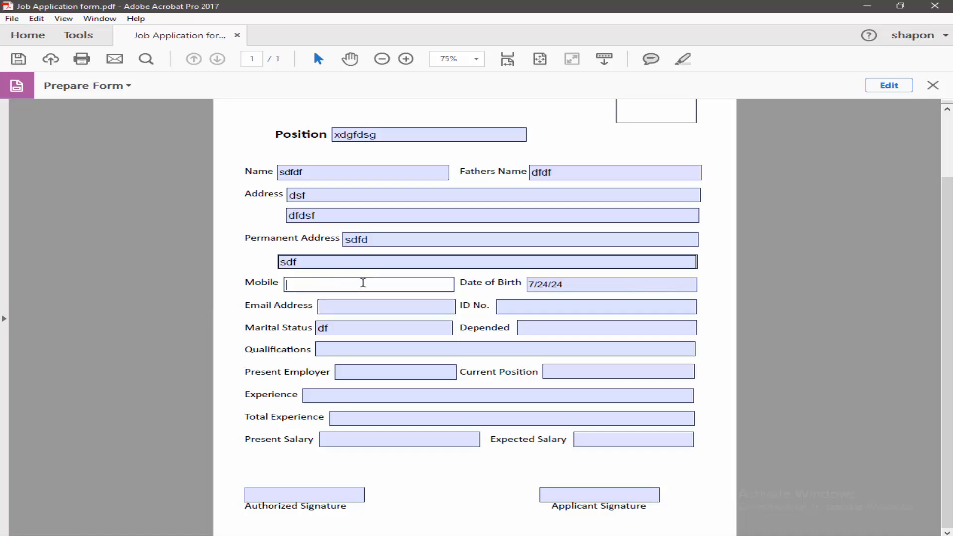